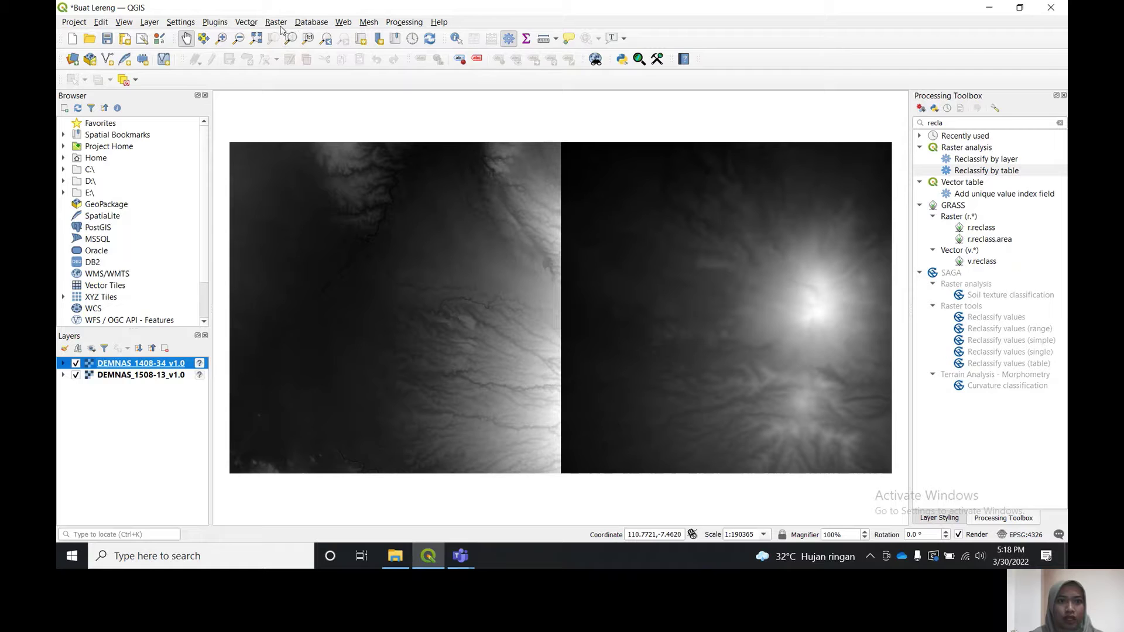
Merge the rasters DEMNAS_1408-34_v1.0 and DEMNAS_1508-13_v1.0 into one temporary raster and collapse its legend
left_click(276, 23)
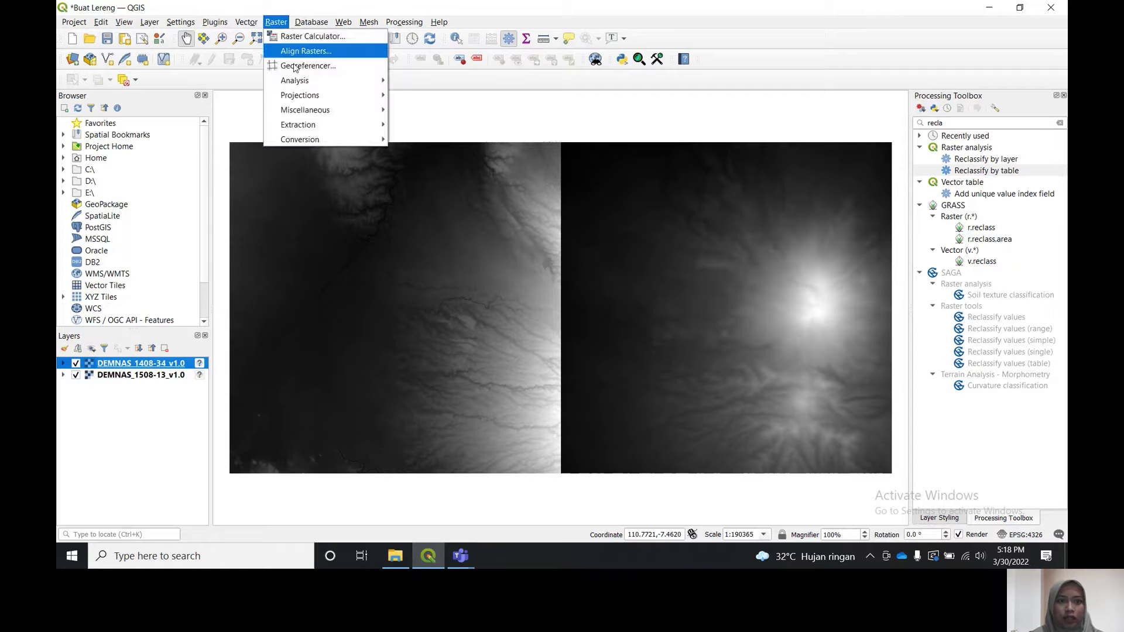
mouse_move(363, 110)
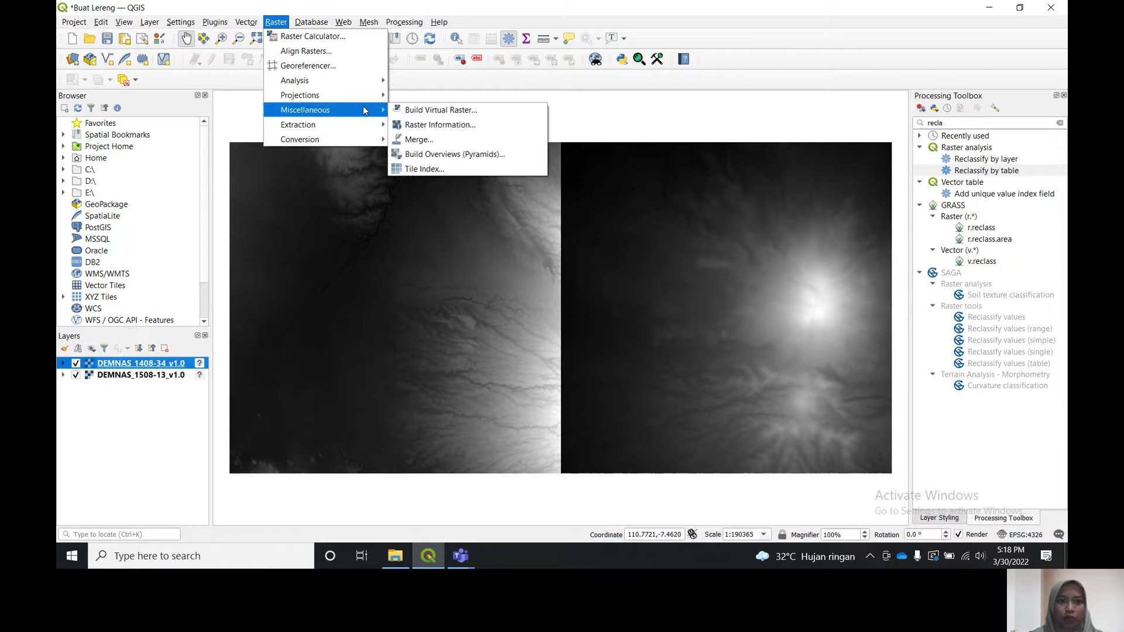
left_click(412, 139)
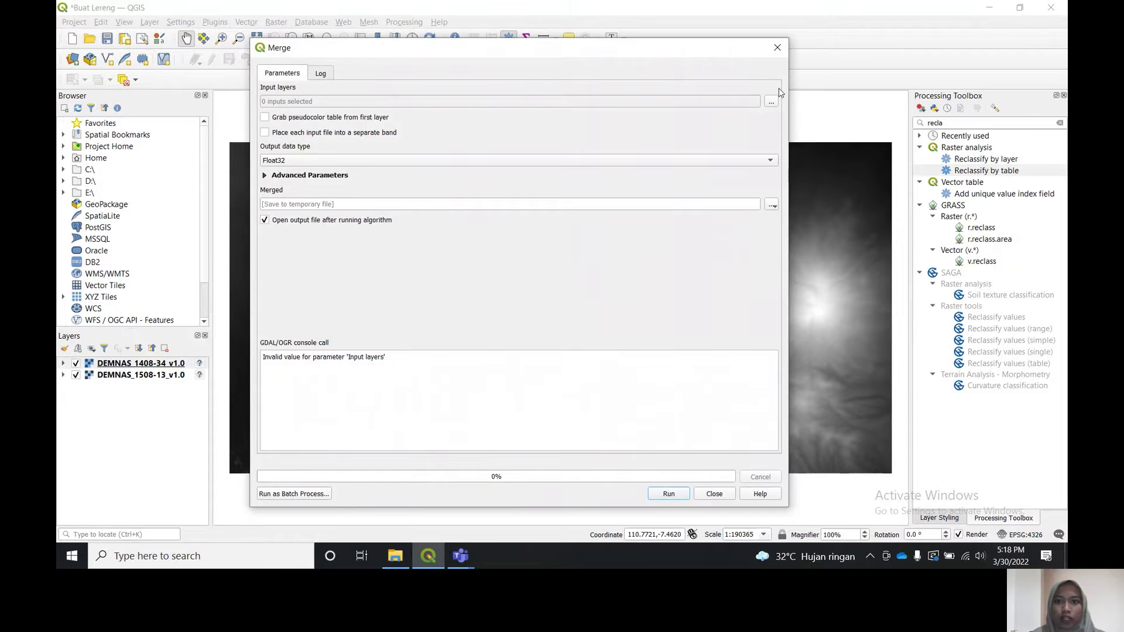
left_click(779, 88)
left_click(766, 113)
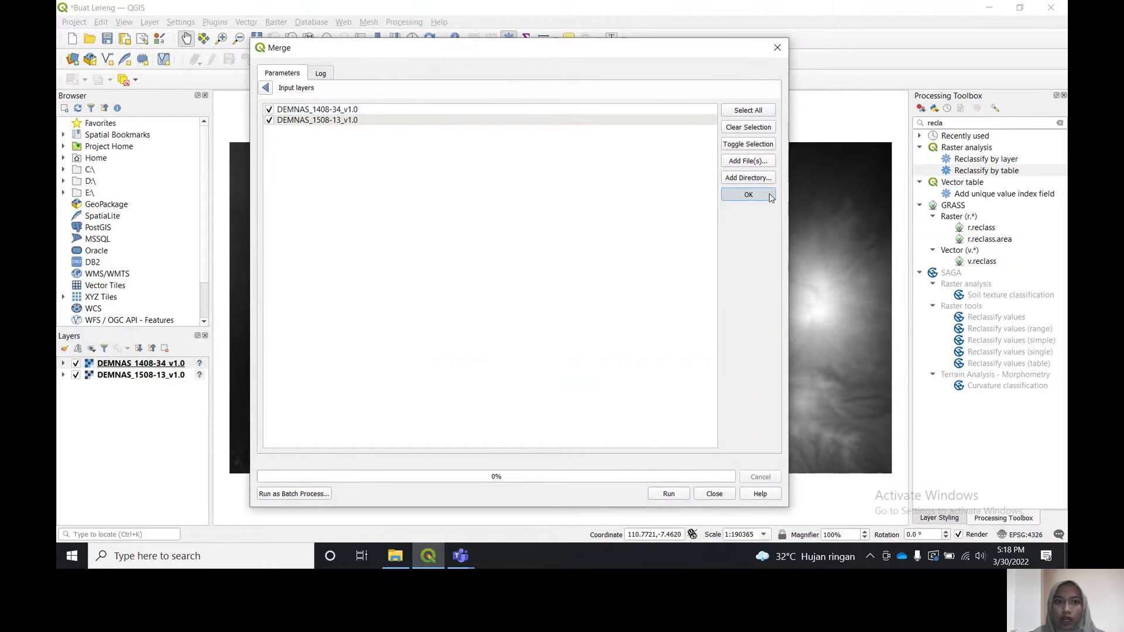
left_click(769, 197)
left_click(673, 494)
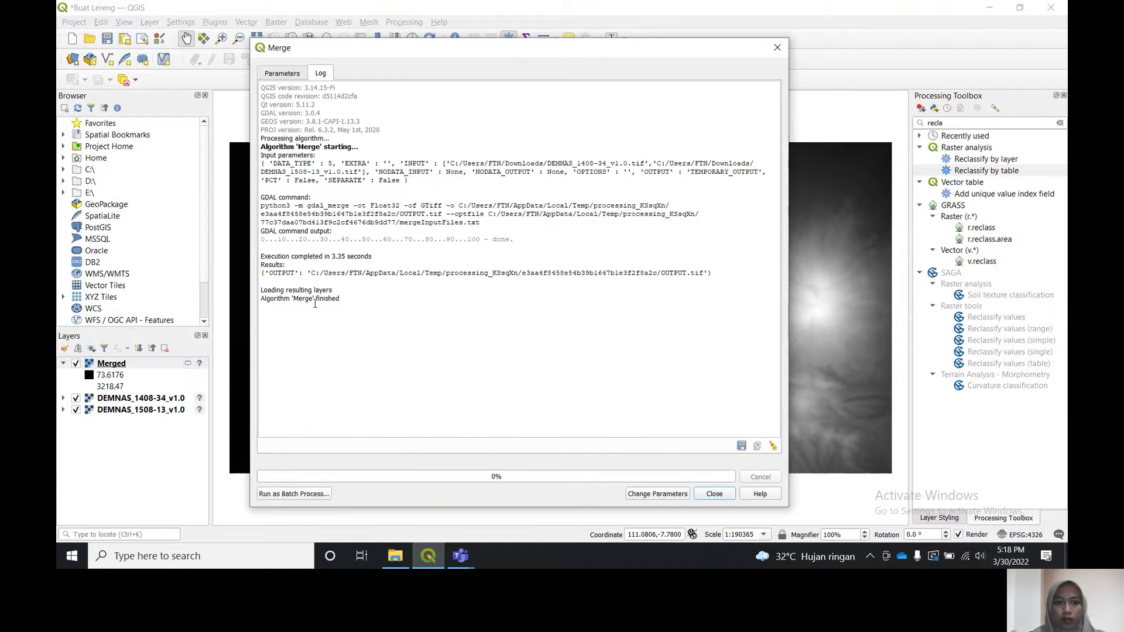
left_click(714, 494)
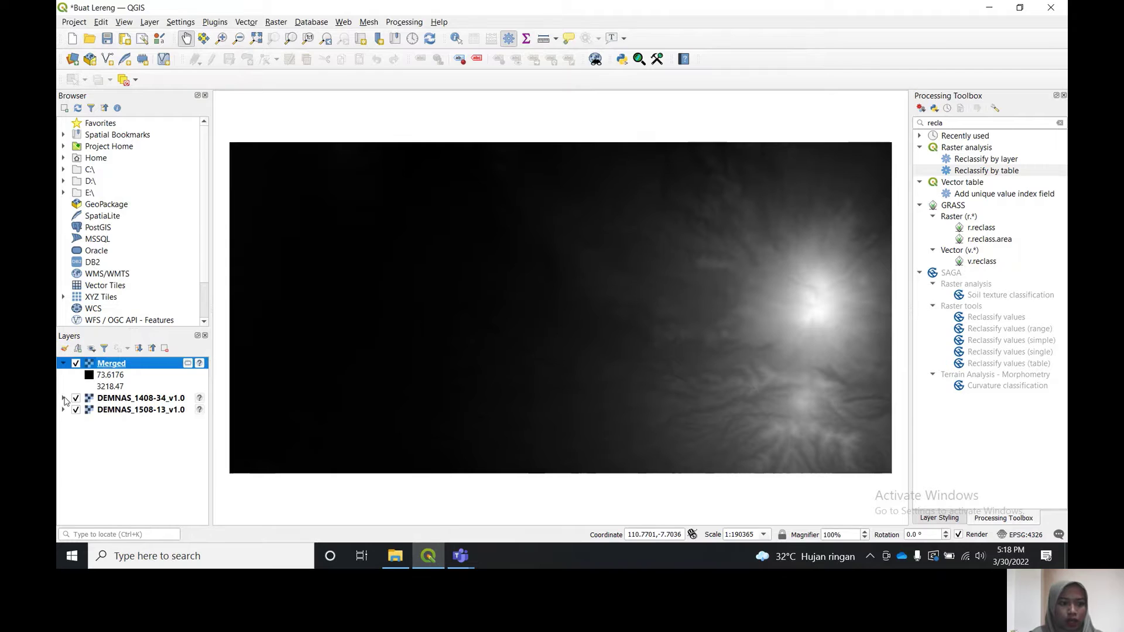
left_click(63, 364)
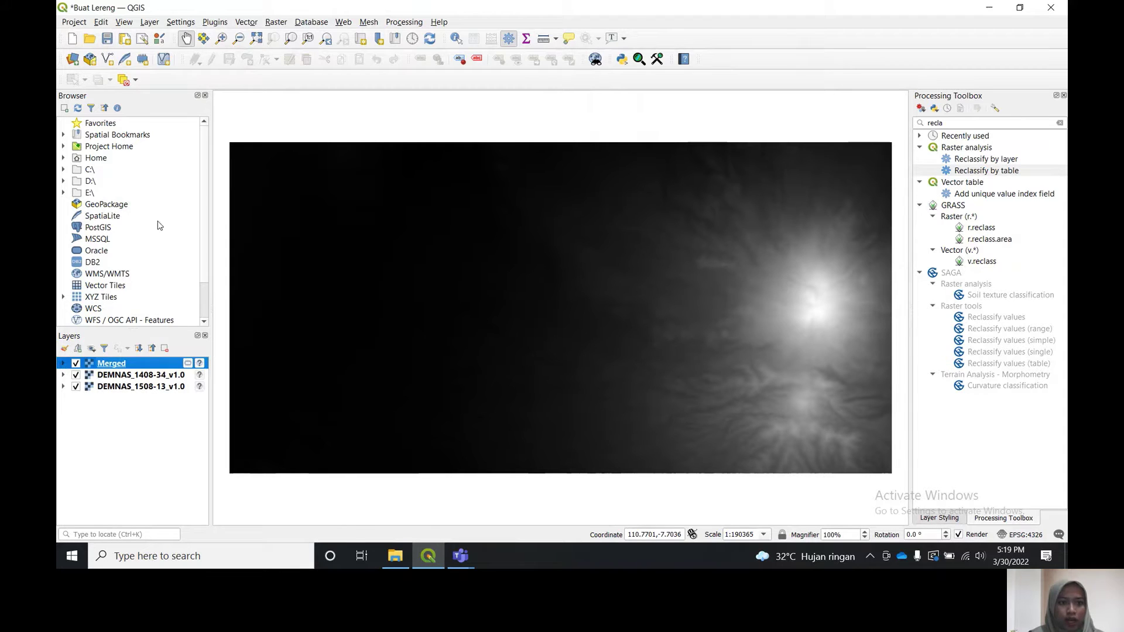
Reproject the Merged raster to the project CRS EPSG:4326 - WGS 84 with Warp and collapse the output layer's legend
left_click(274, 23)
mouse_move(339, 97)
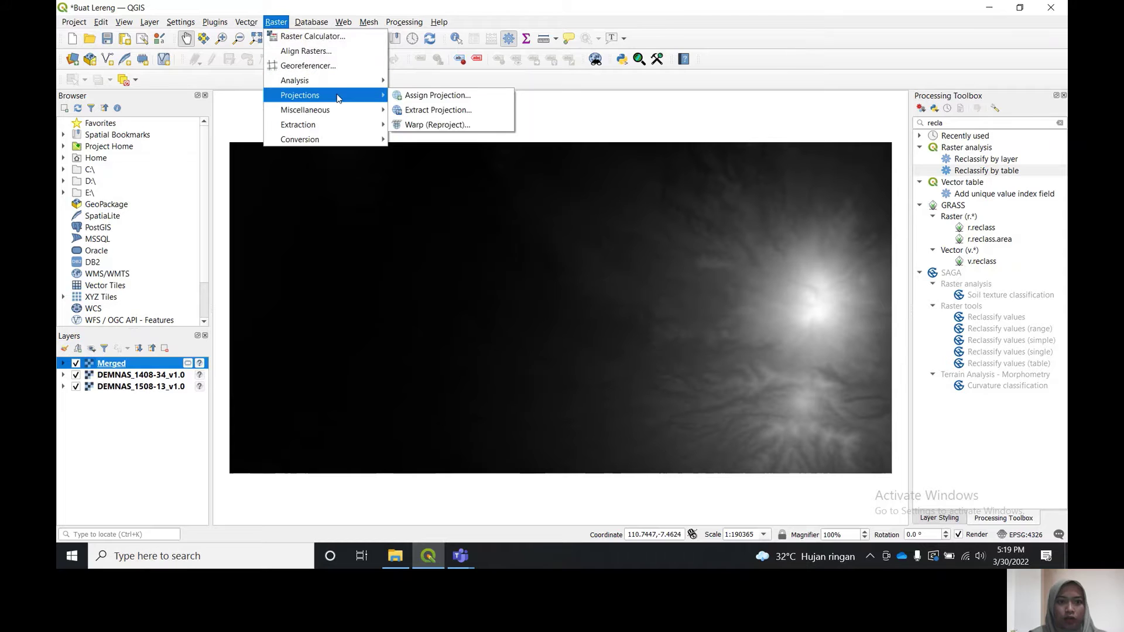
left_click(415, 126)
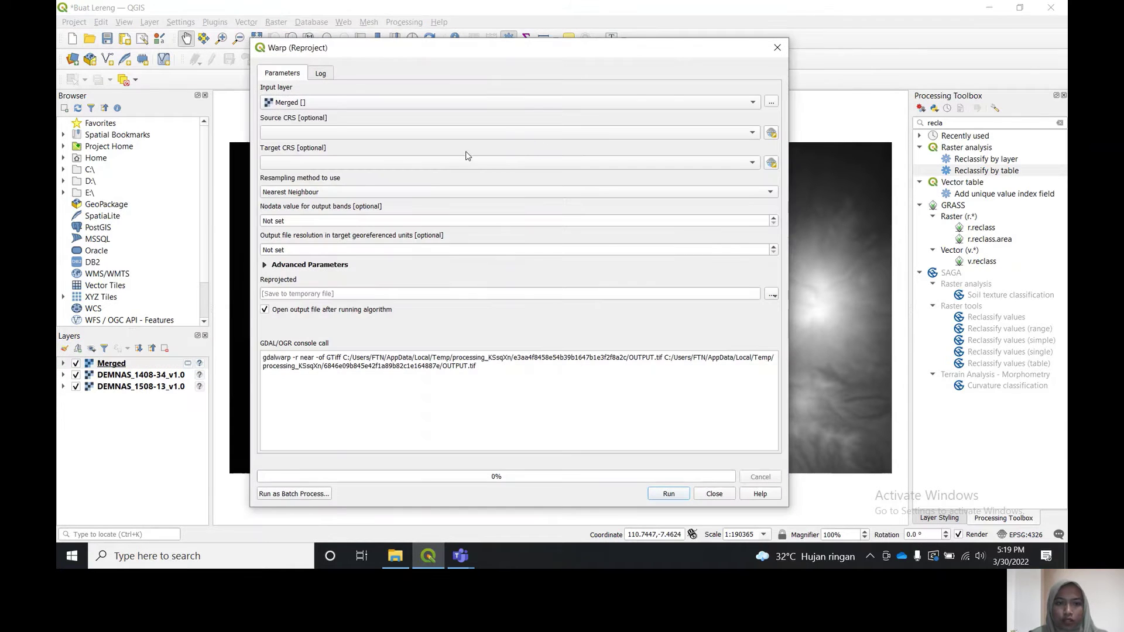
left_click(428, 167)
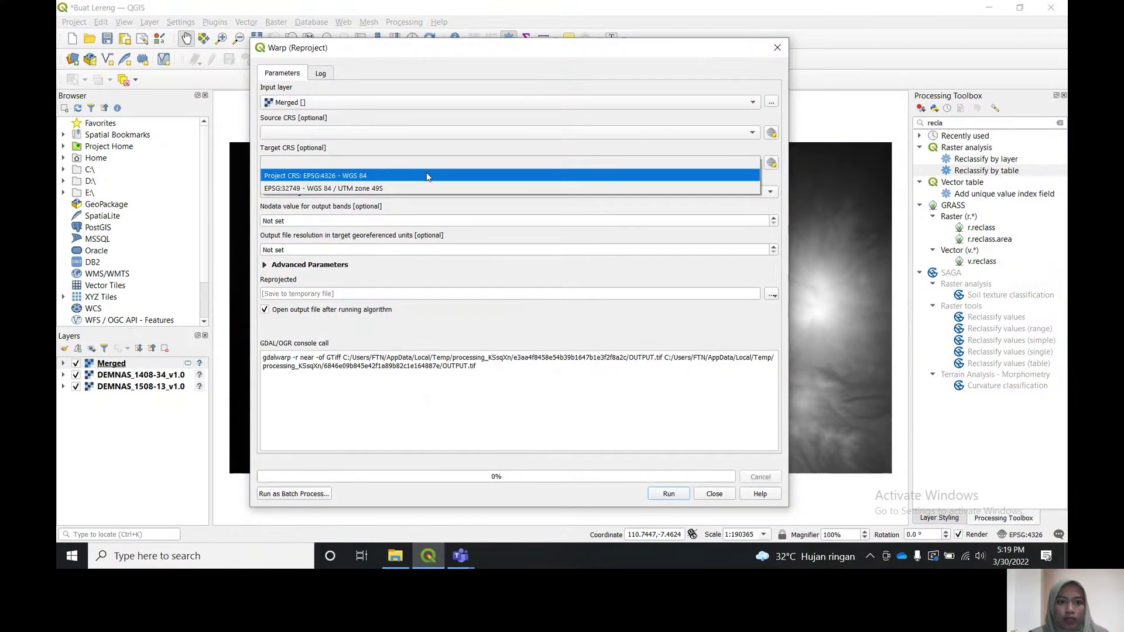
left_click(427, 176)
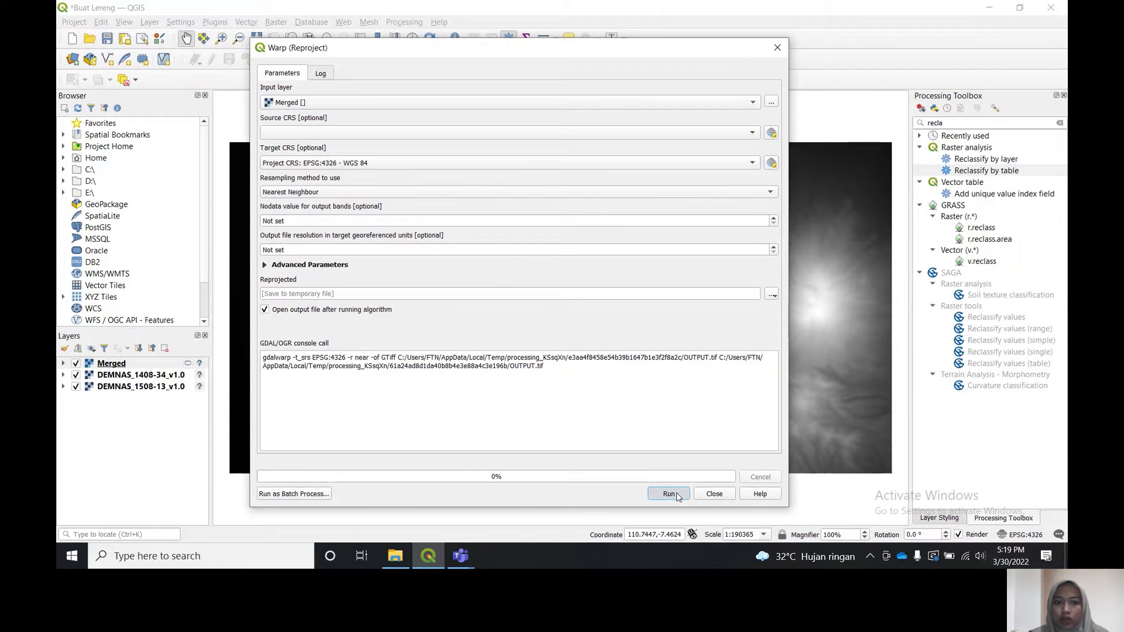
left_click(671, 494)
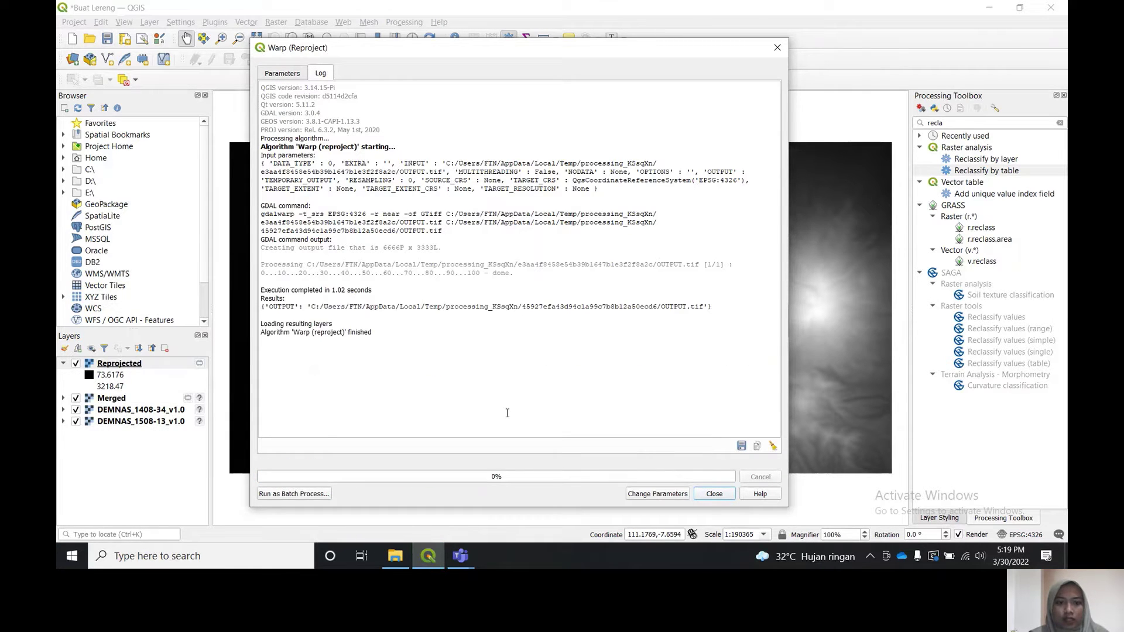
left_click(712, 494)
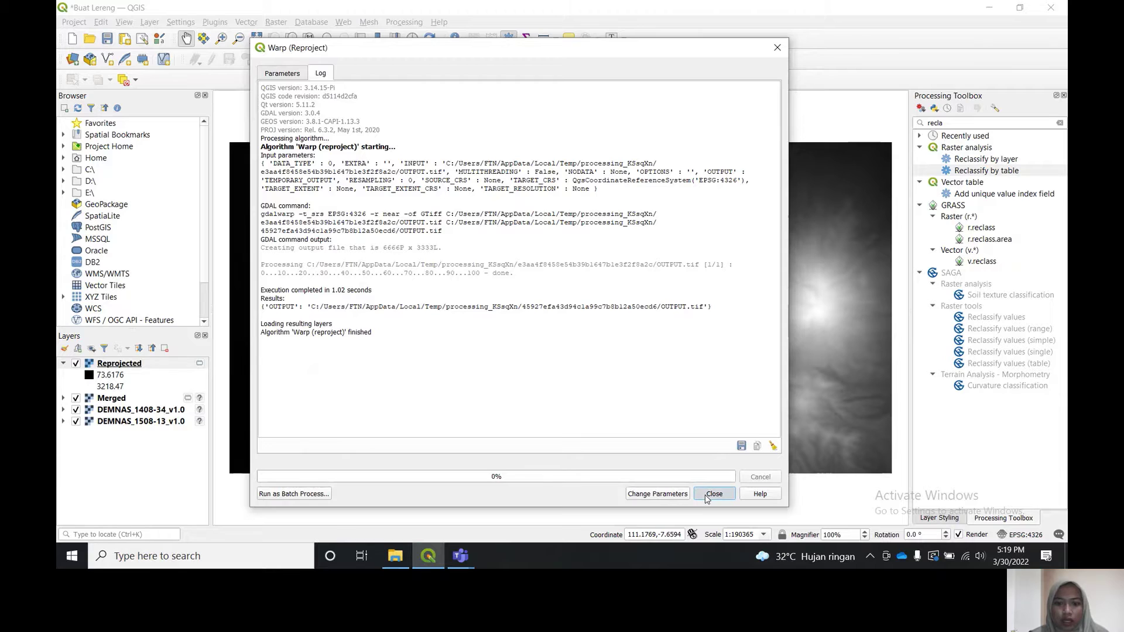
left_click(63, 363)
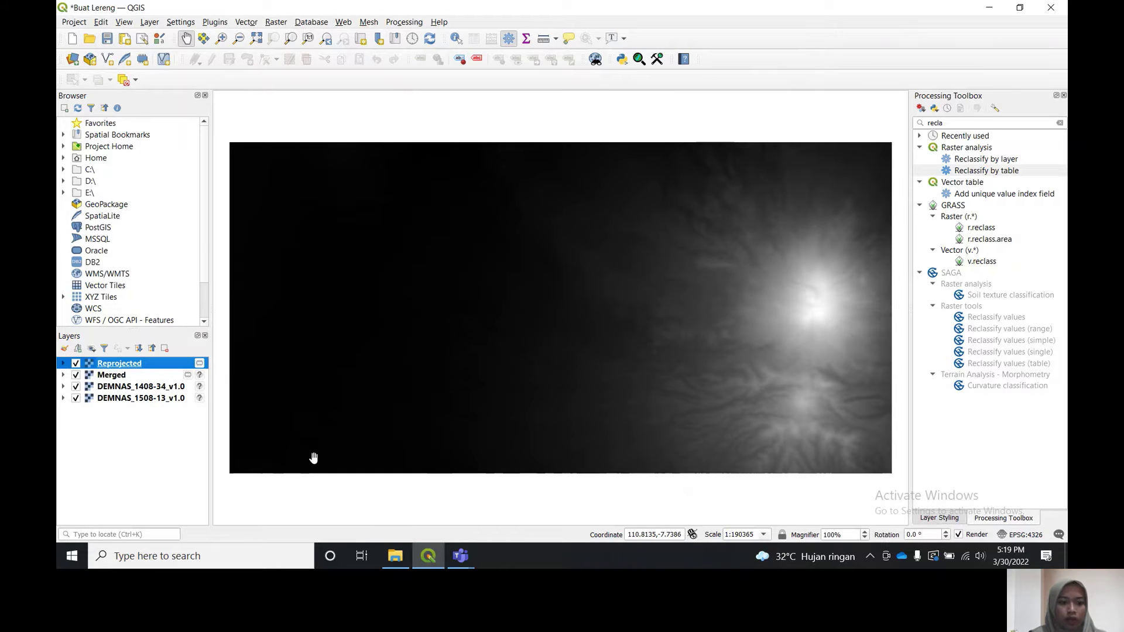
Add the Cluster Mojogedang shapefile from the DATA 2 (D:) drive in File Explorer to the QGIS project
left_click(403, 561)
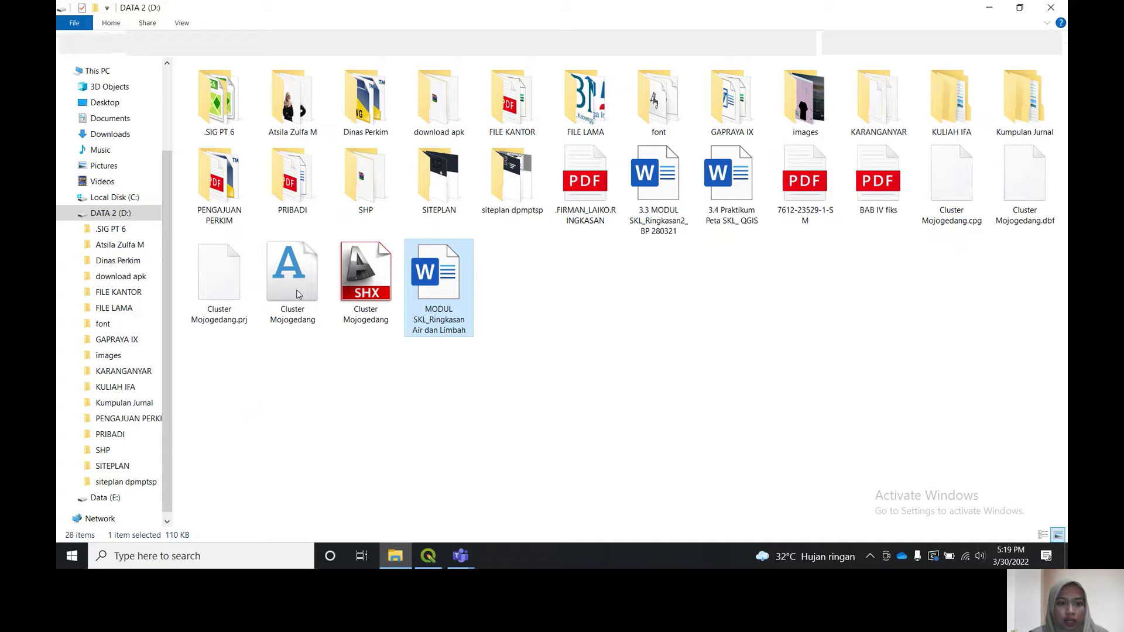
left_click_drag(297, 294, 117, 375)
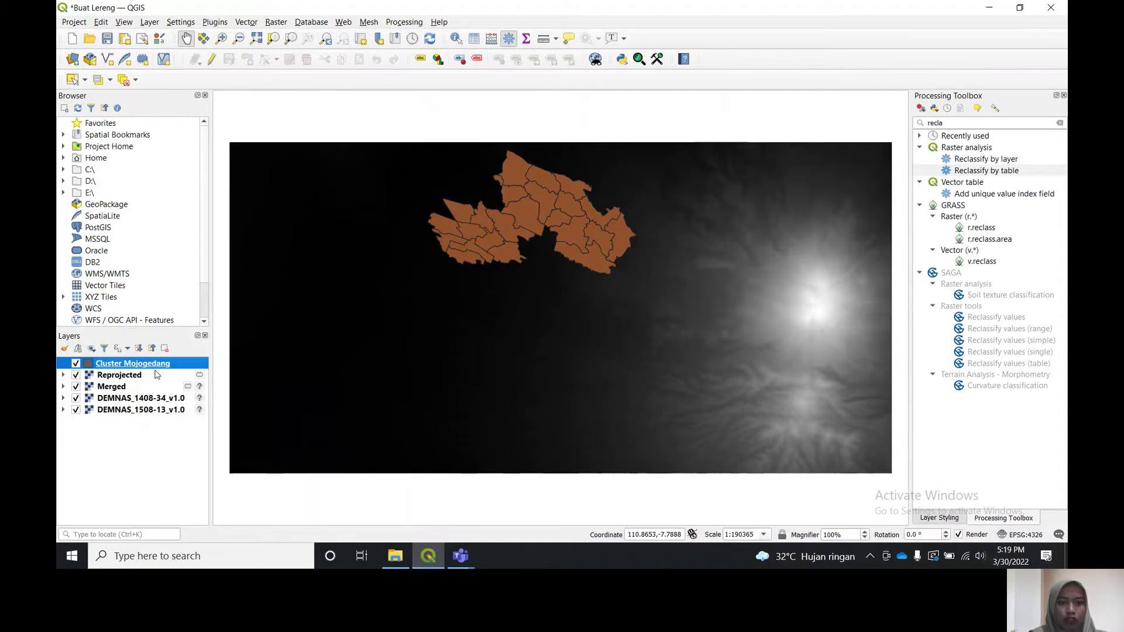
Reproject the Reprojected raster to EPSG:32749 - WGS 84 / UTM zone 49S with Warp and collapse the output layer's legend
left_click(122, 376)
left_click(284, 24)
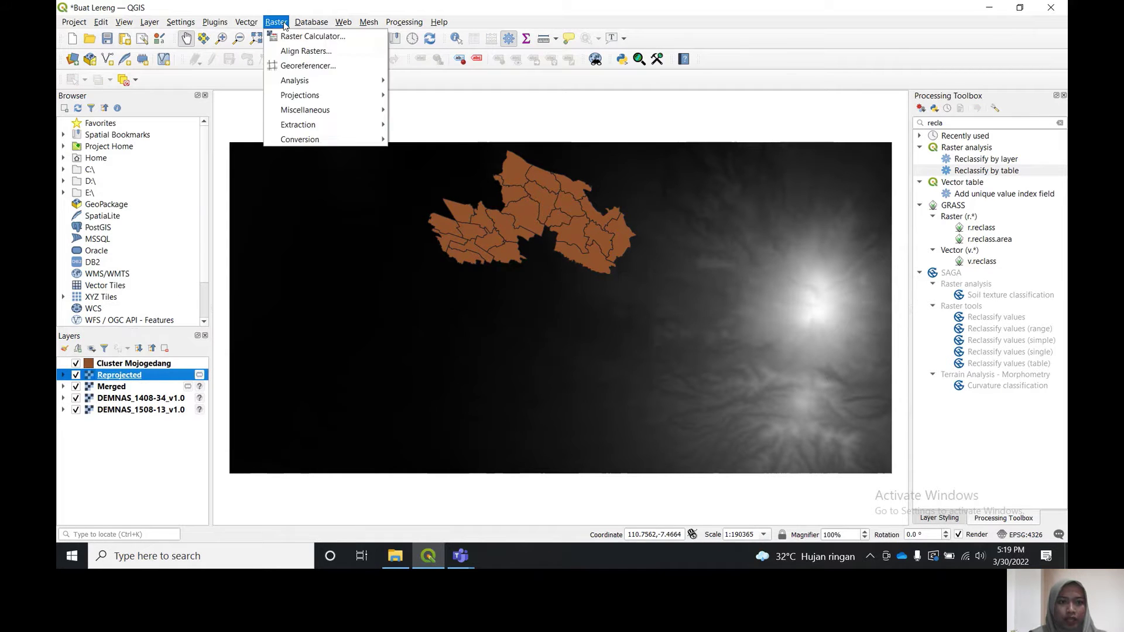
mouse_move(328, 95)
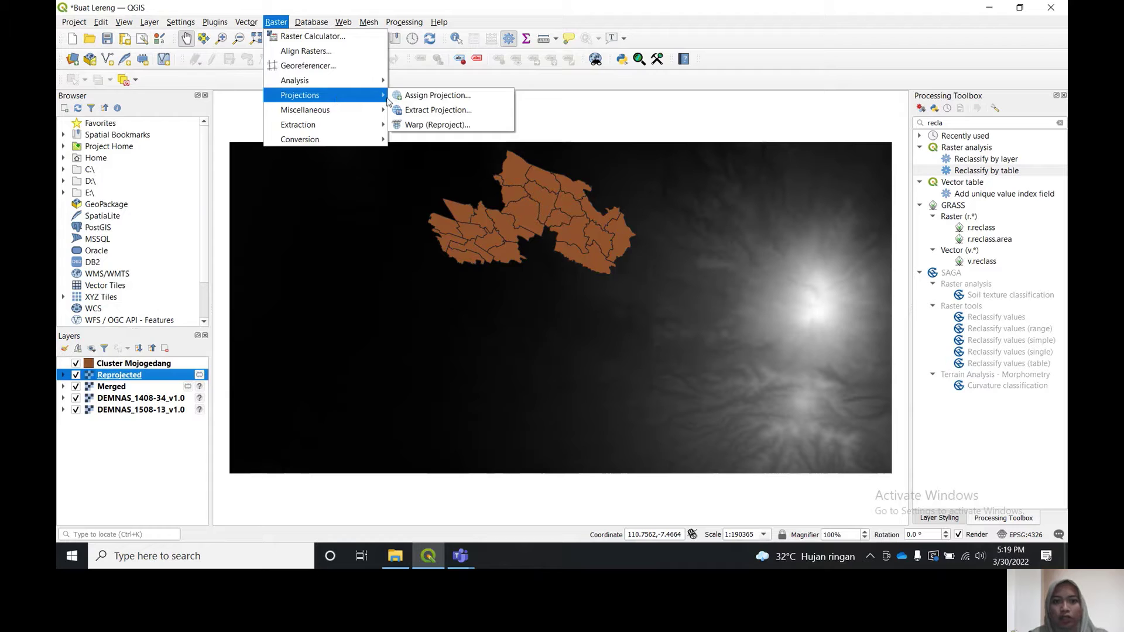
left_click(425, 125)
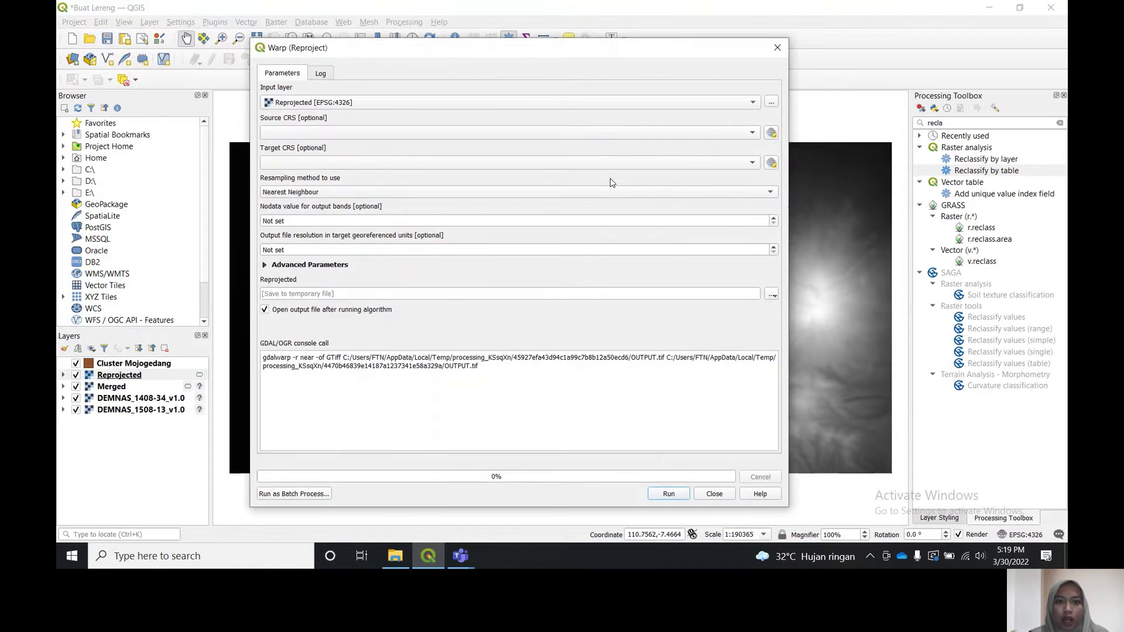
left_click(614, 170)
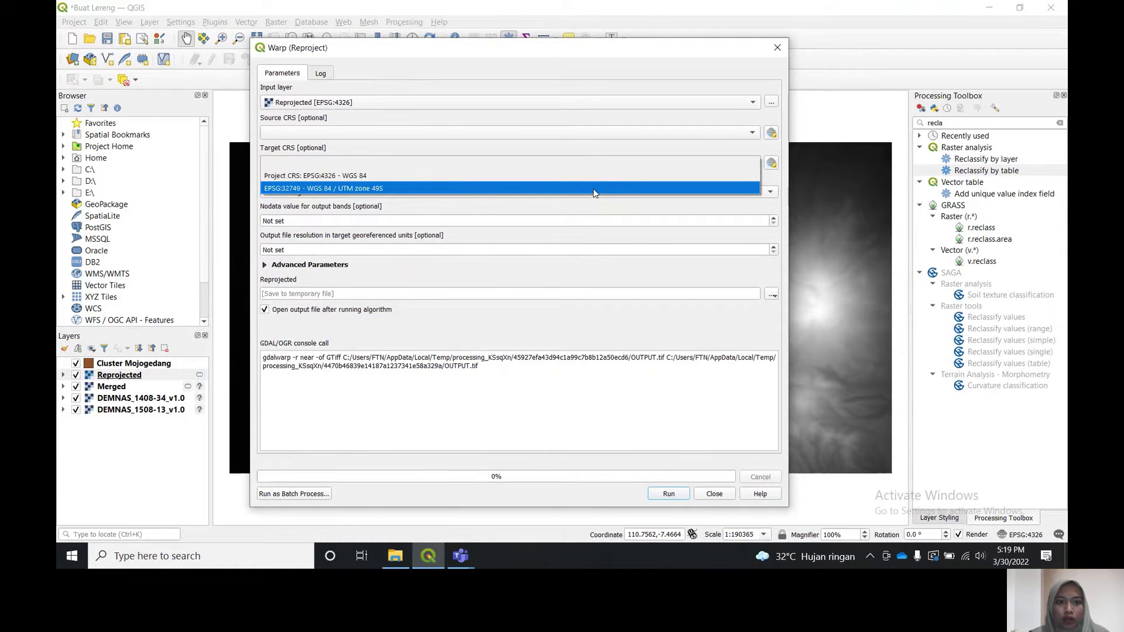
left_click(592, 188)
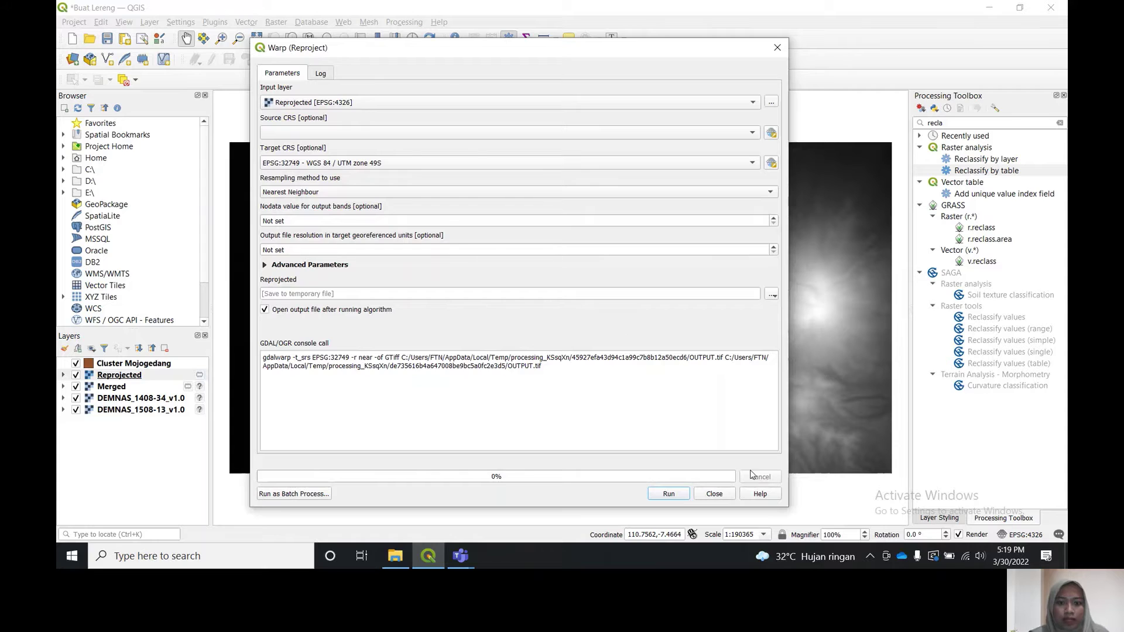
left_click(669, 494)
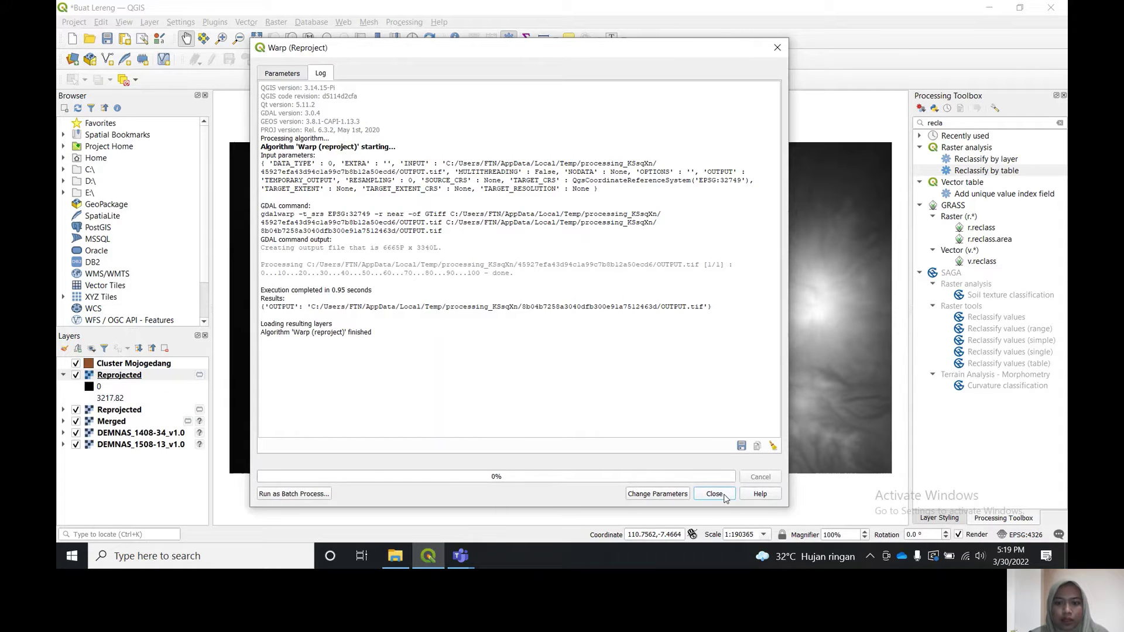
left_click(724, 498)
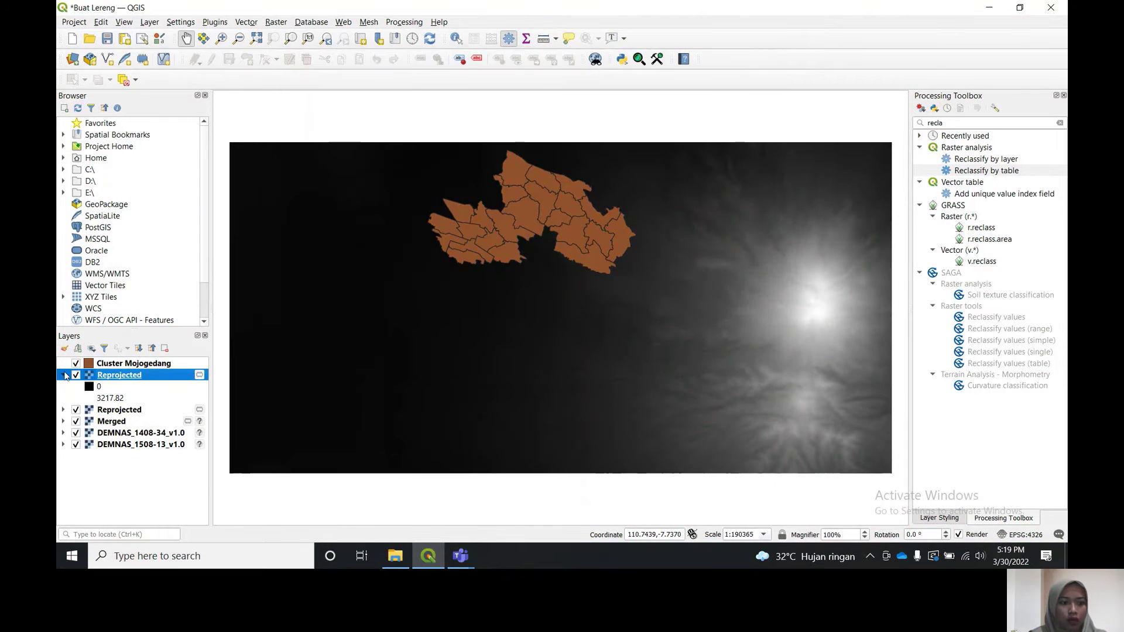
left_click(63, 376)
Remove the older EPSG:4326 Reprojected layer, the Merged layer and both DEMNAS layers from the project
left_click(93, 390)
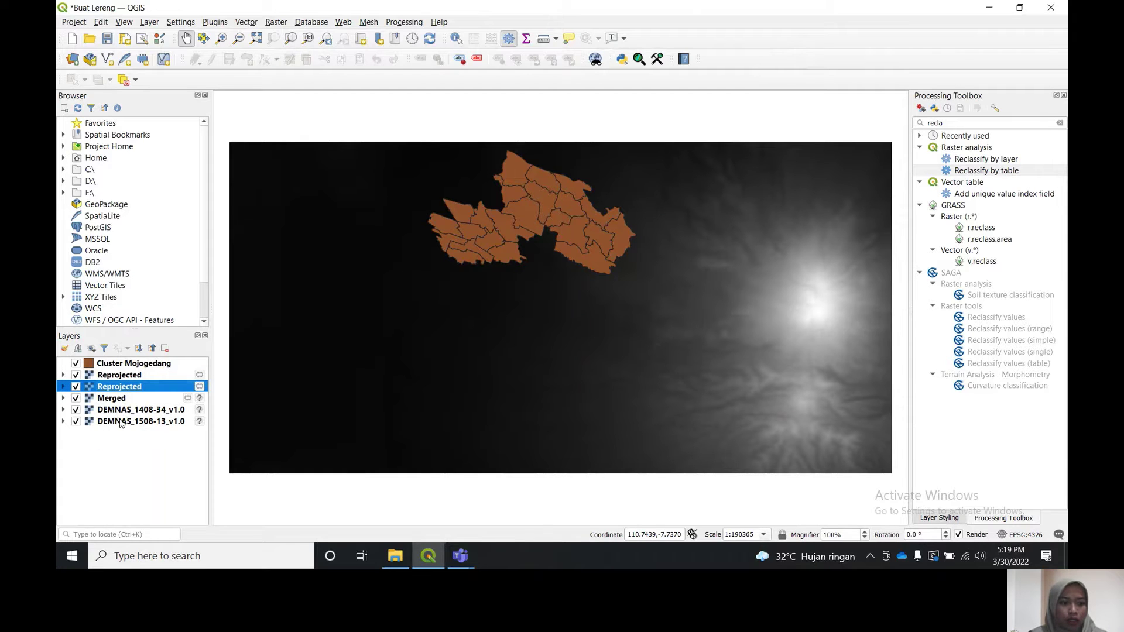
left_click(120, 423, "shift")
left_click(164, 349)
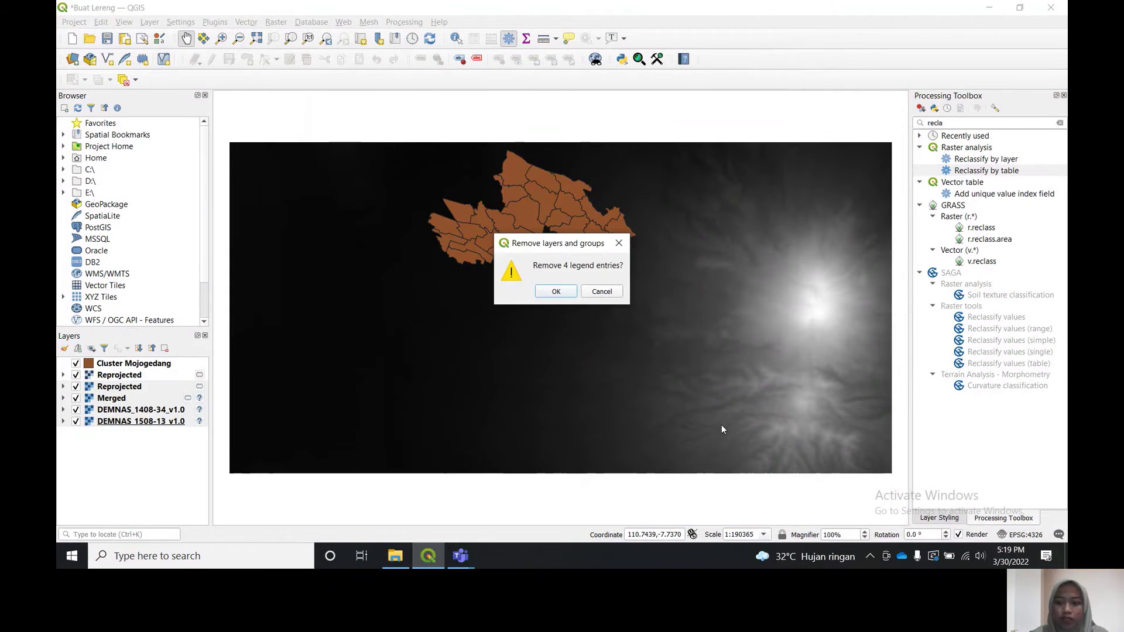
key("Return")
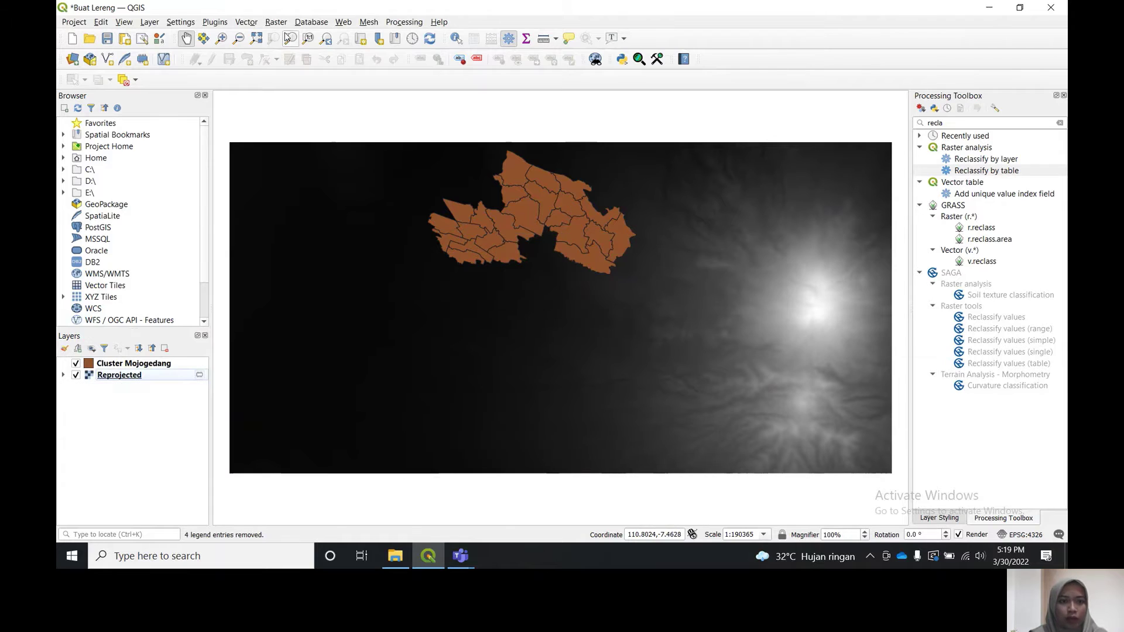
Clip the Reprojected raster by the Cluster Mojogedang mask layer, assigning a nodata value of 0 to the output bands
left_click(272, 22)
mouse_move(321, 136)
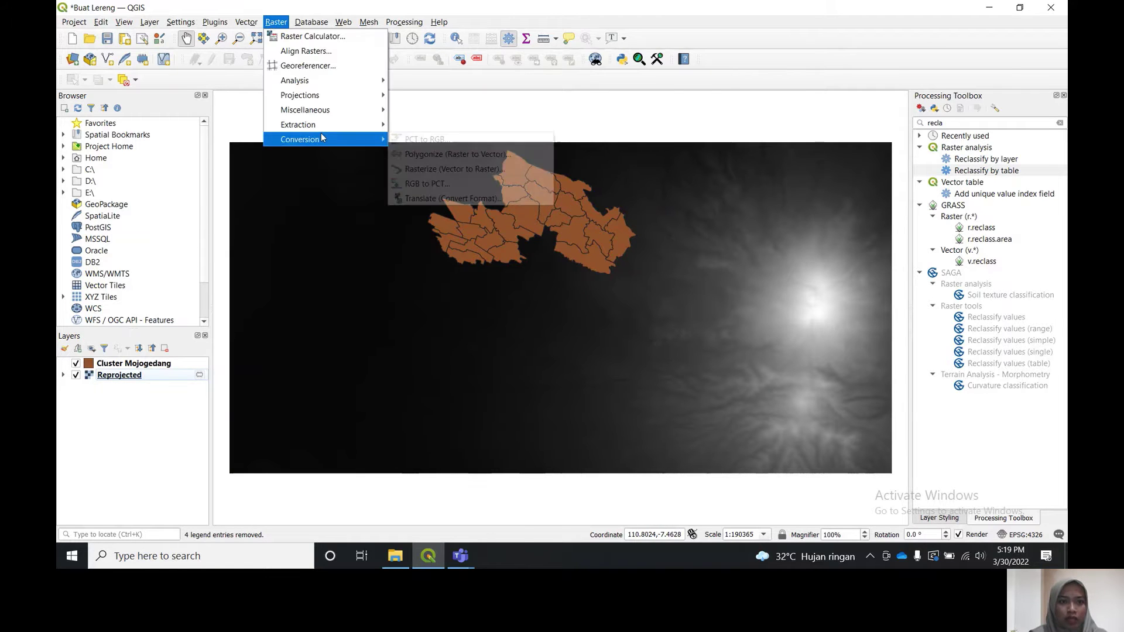
mouse_move(374, 126)
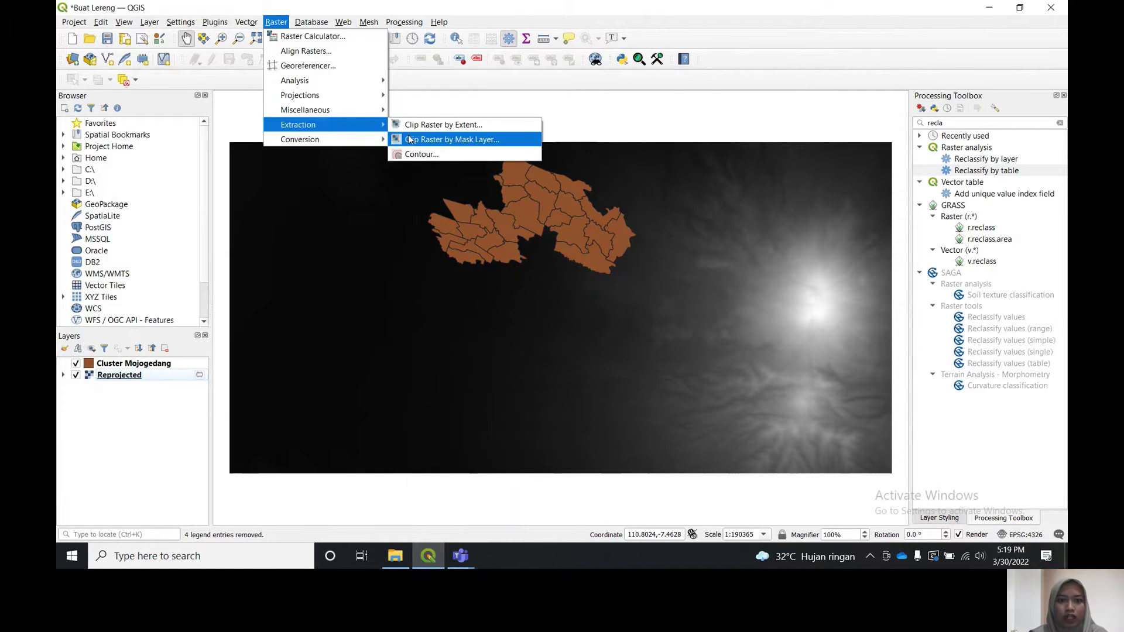
left_click(436, 140)
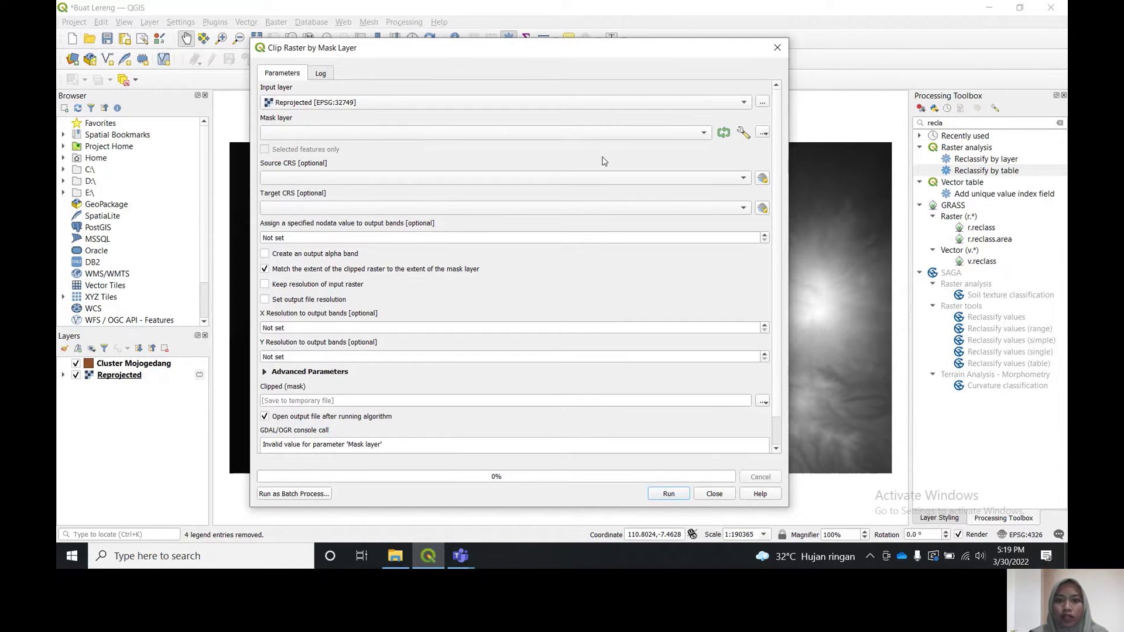
left_click(599, 138)
left_click(583, 139)
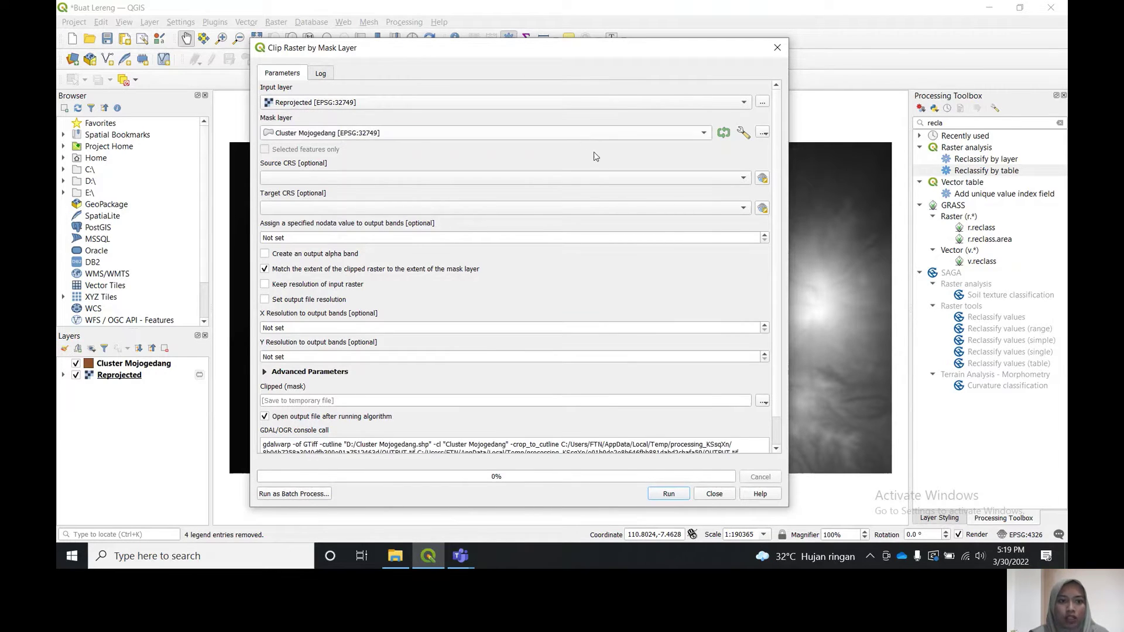
left_click(264, 238)
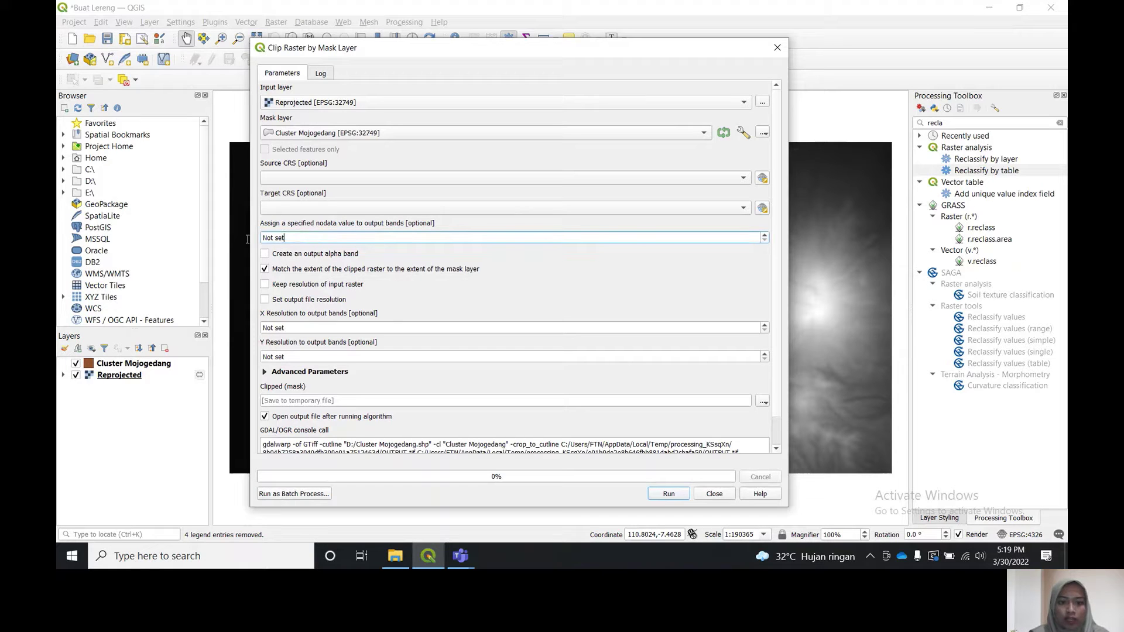
left_click_drag(284, 237, 255, 240)
type("0")
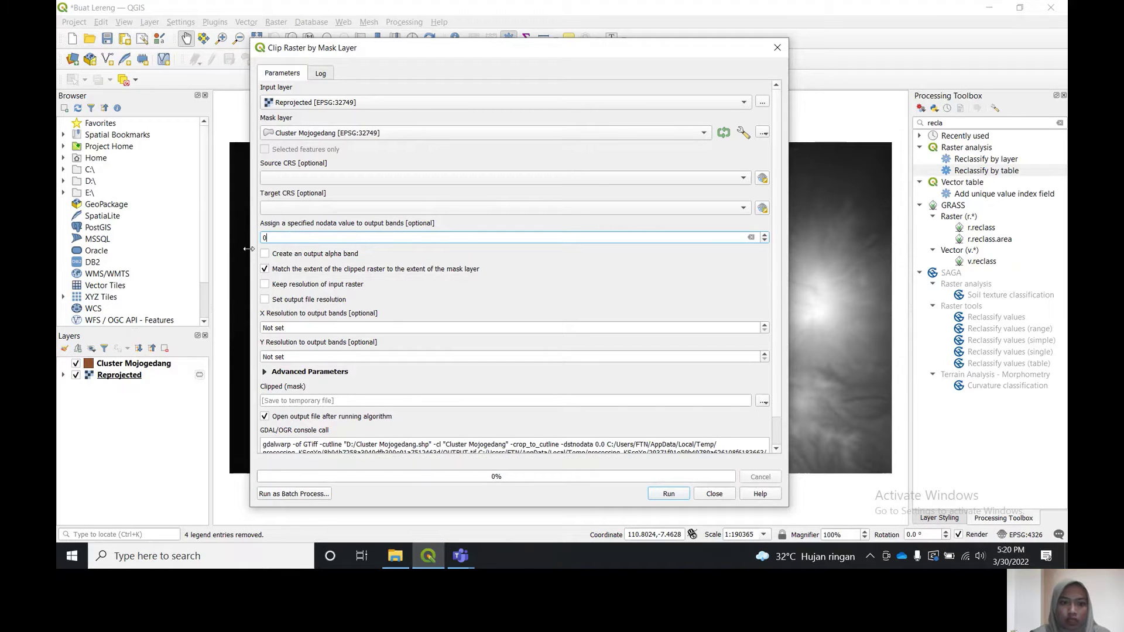
left_click(681, 497)
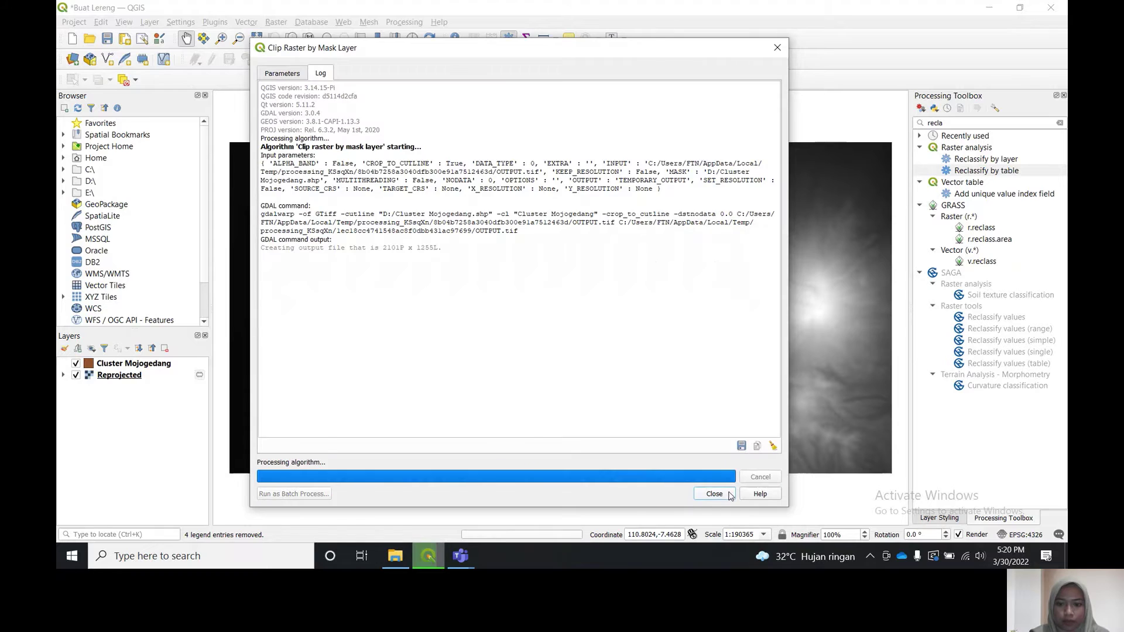
left_click(715, 494)
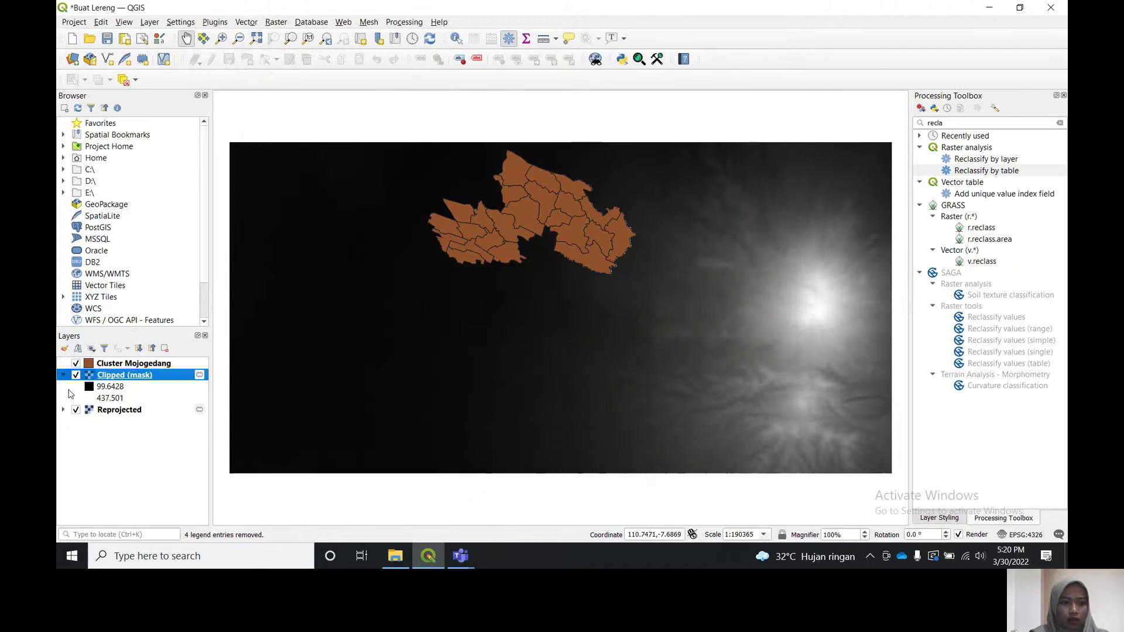
Hide the Cluster Mojogedang and Reprojected layers, leaving only the clipped raster displayed
left_click(63, 410)
left_click(63, 410)
left_click(76, 364)
left_click(75, 410)
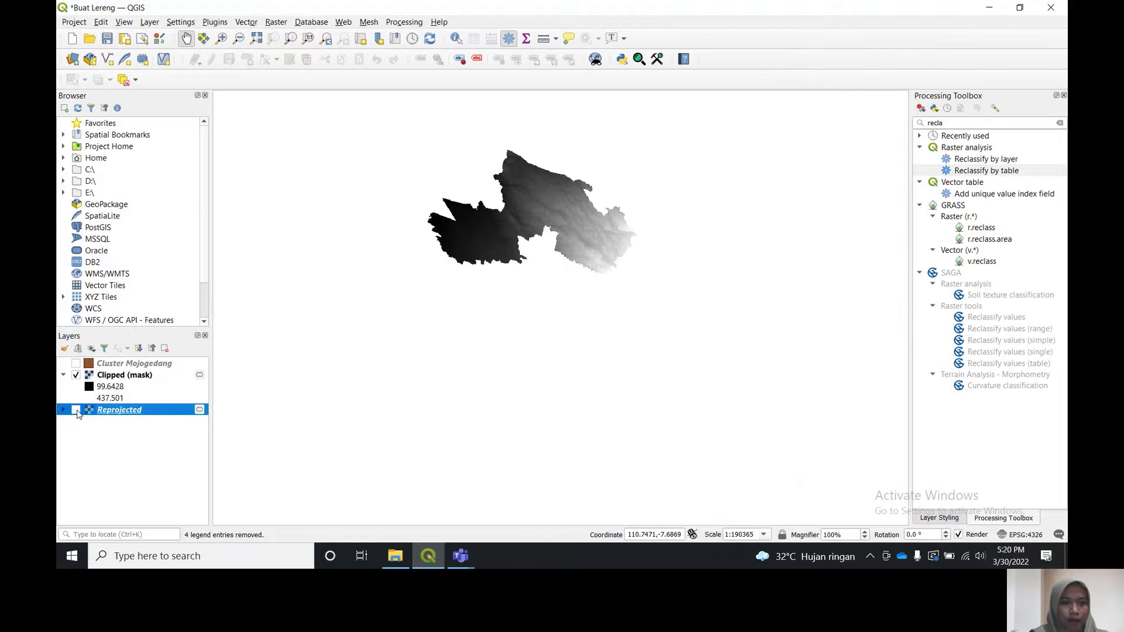
Generate a Slope raster from the Clipped (mask) layer, with slope expressed as percent instead of degrees
left_click(162, 375)
left_click(280, 22)
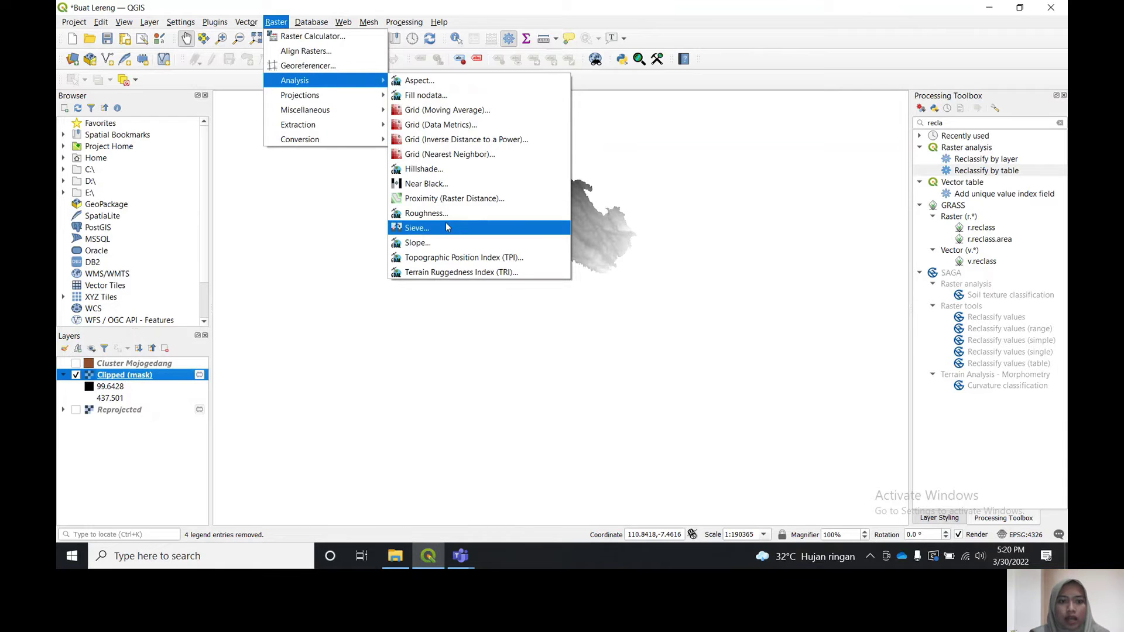
left_click(454, 251)
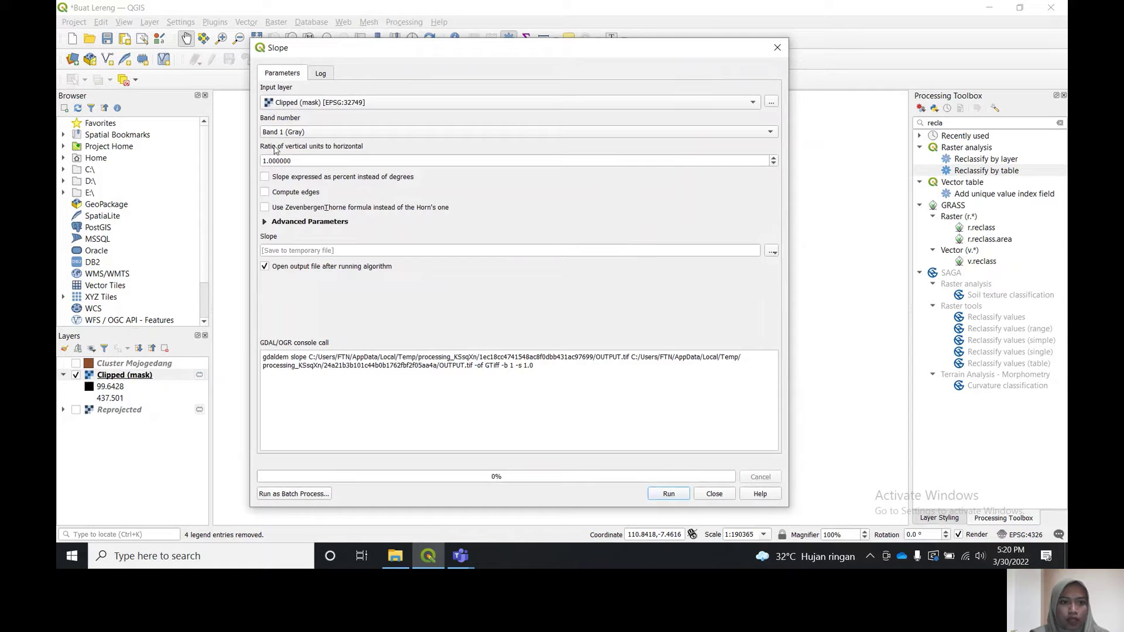
left_click(265, 177)
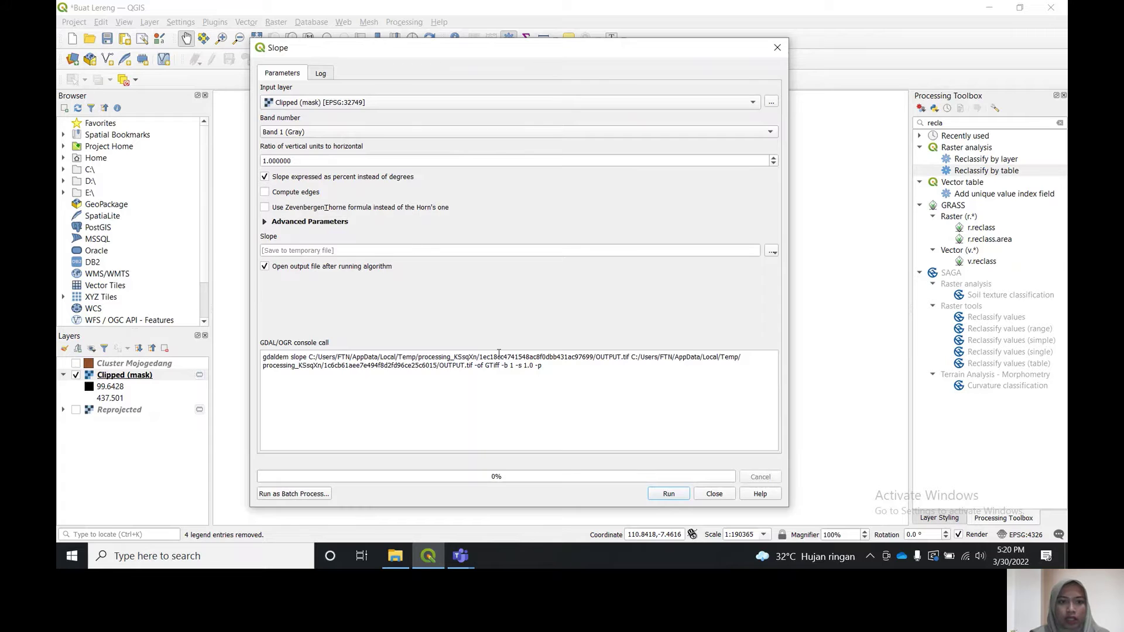
left_click(676, 498)
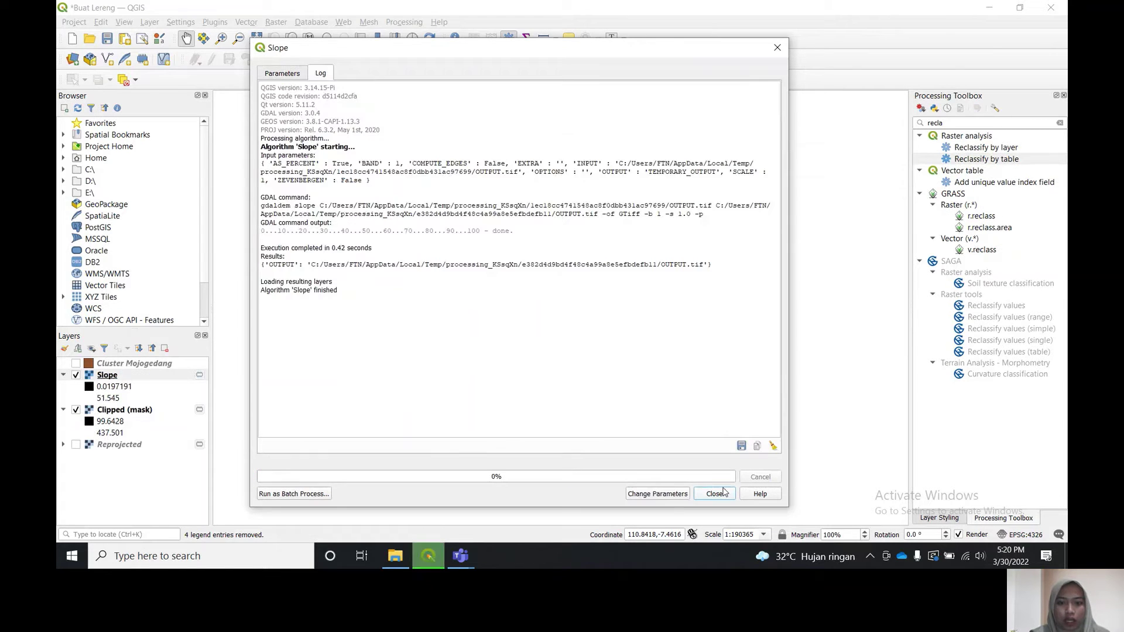
left_click(720, 493)
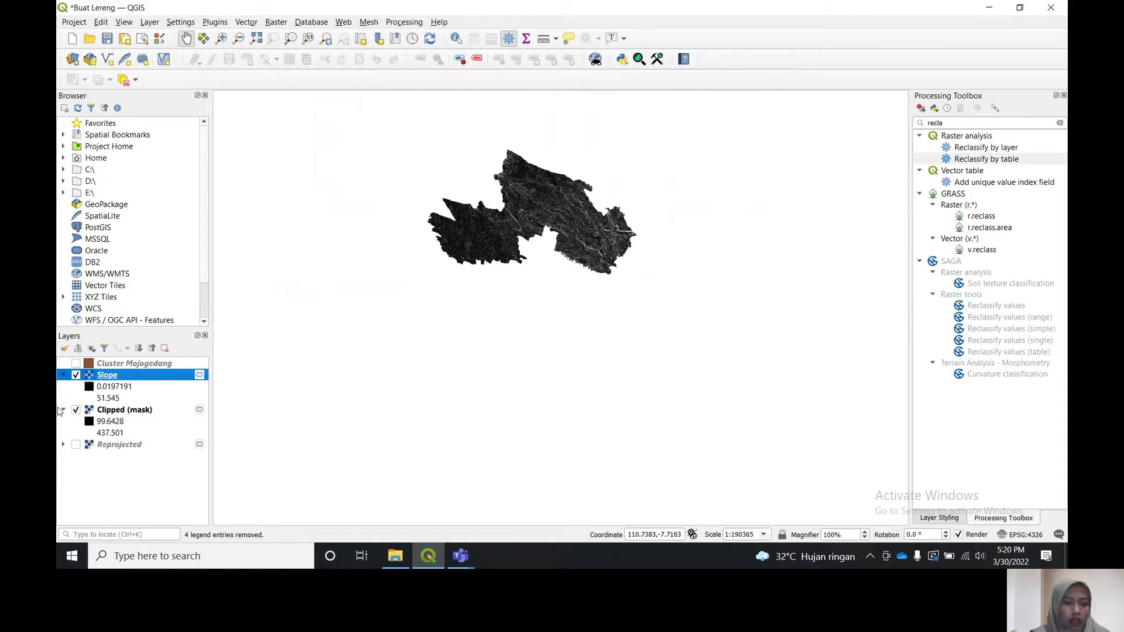
Collapse and hide the Clipped (mask) layer so only the Slope raster is displayed
left_click(64, 409)
left_click(75, 409)
scroll(482, 175, "up", 1)
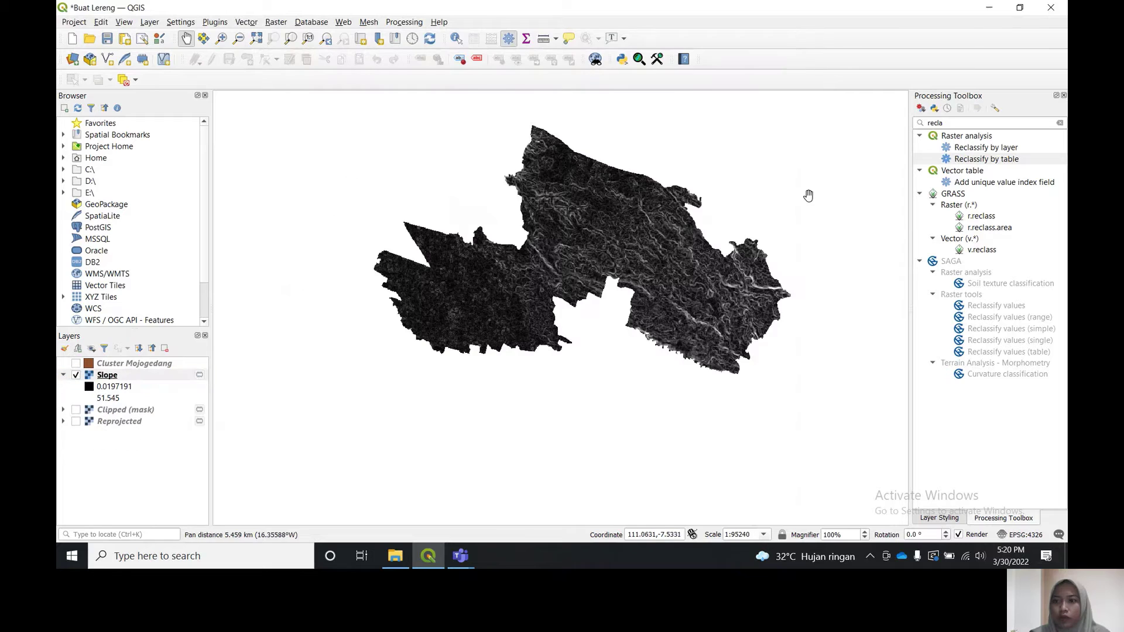
Start Reclassify by table on the Slope layer and add five empty rows to its reclassification table
left_click(962, 123)
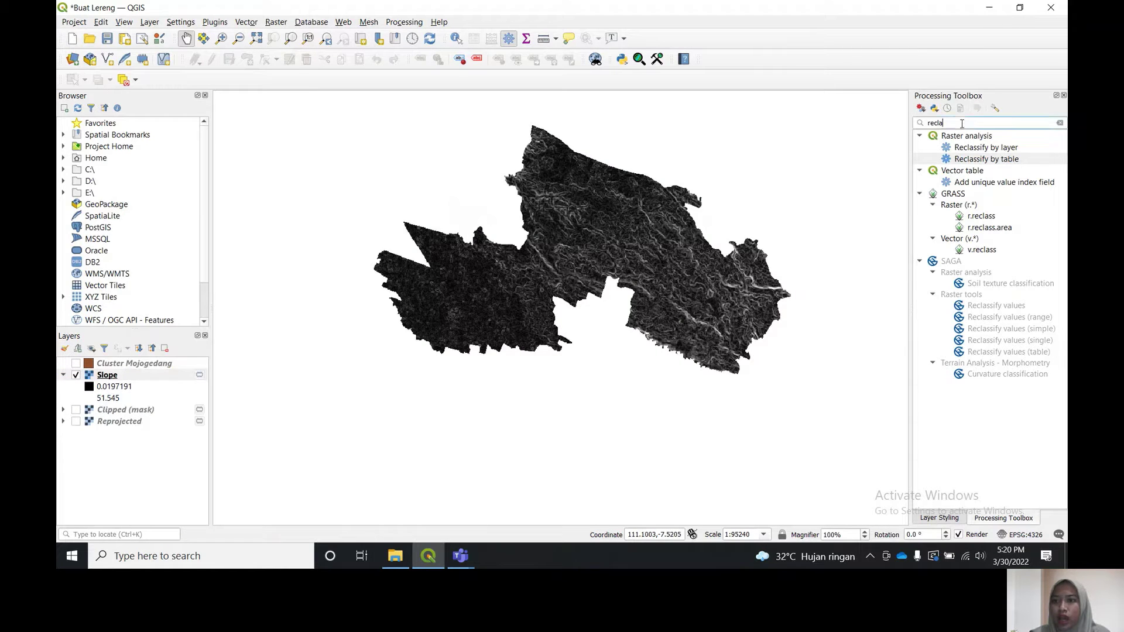
double_click(973, 160)
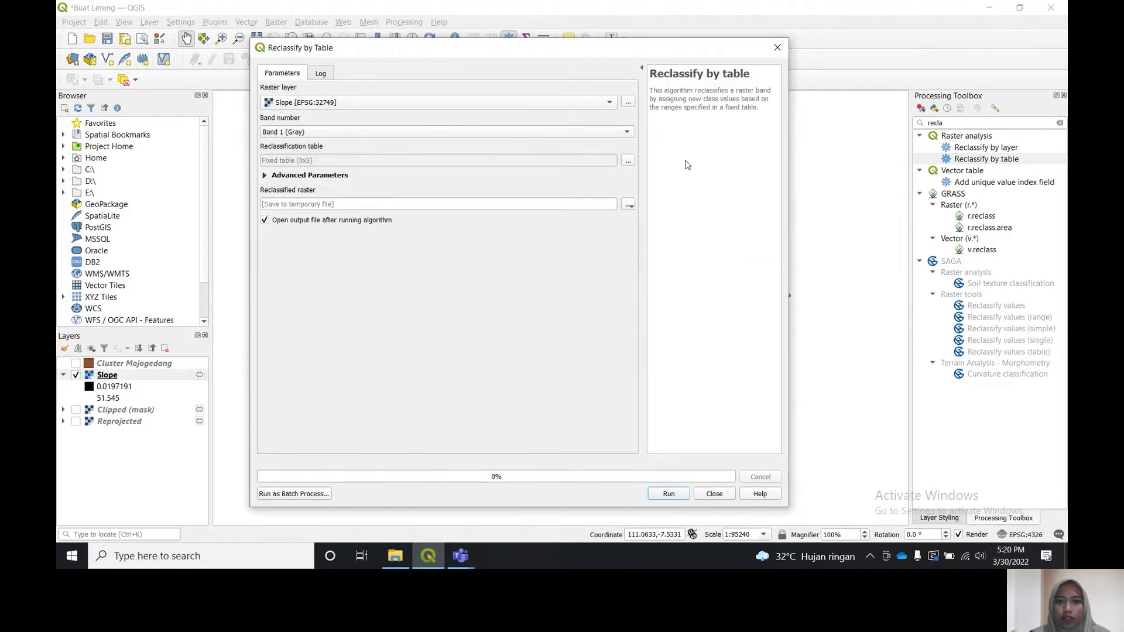
left_click(628, 160)
left_click(608, 117)
left_click(609, 117)
left_click(609, 117)
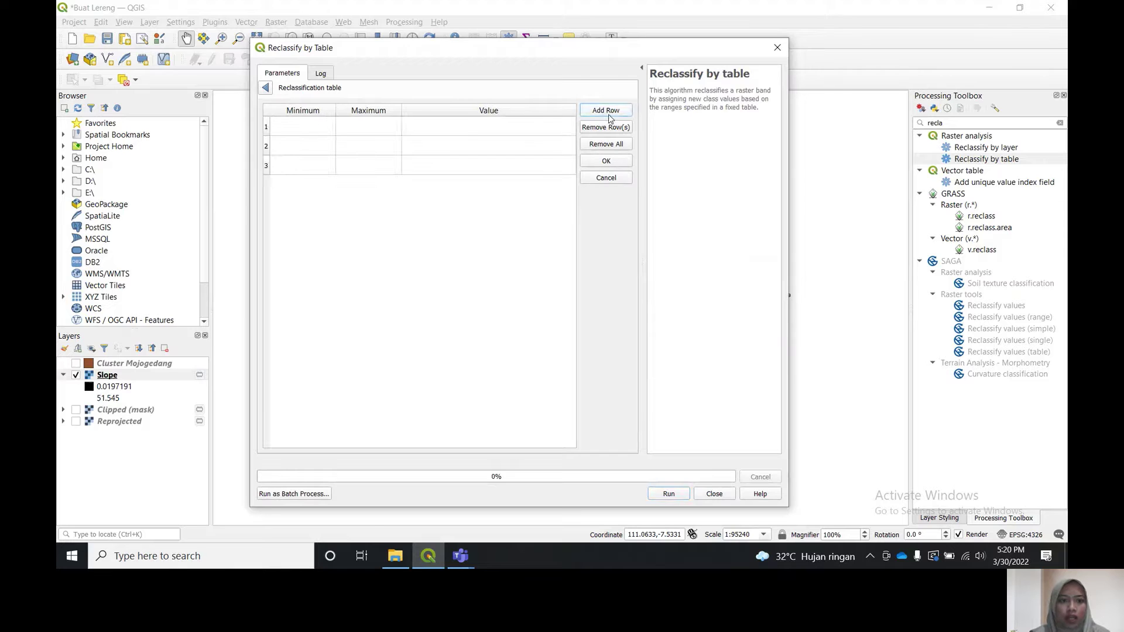
left_click(609, 117)
left_click(609, 117)
Define the first reclassification class with minimum 0, maximum 2 and value 5
left_click(309, 133)
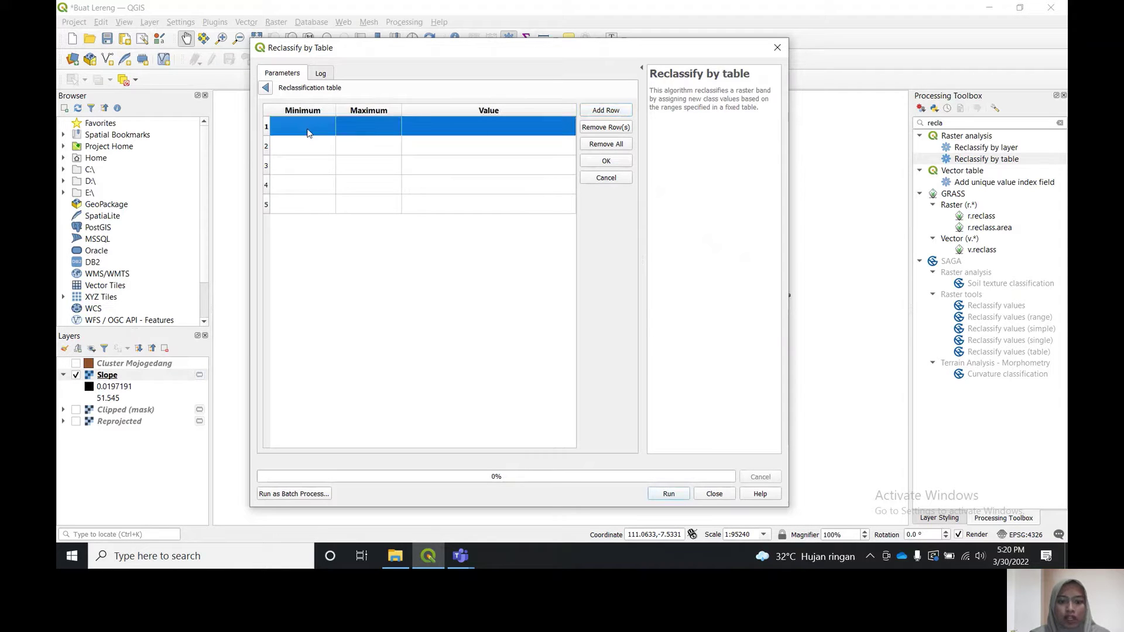
type("0")
key("Tab")
type("2")
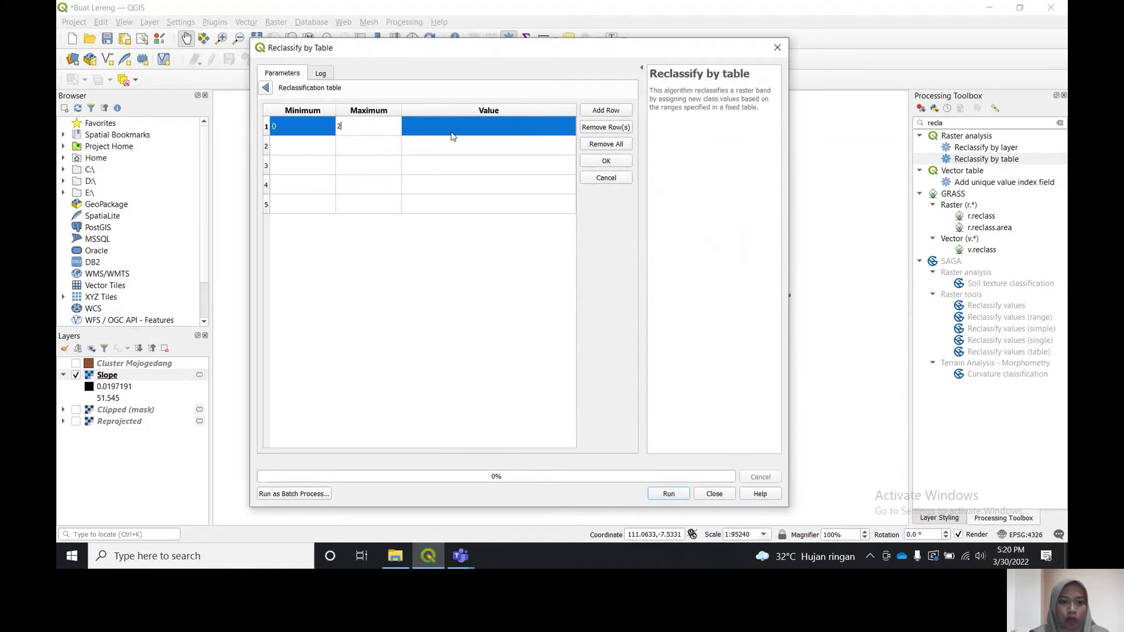
key("Tab")
type("5")
key("Tab")
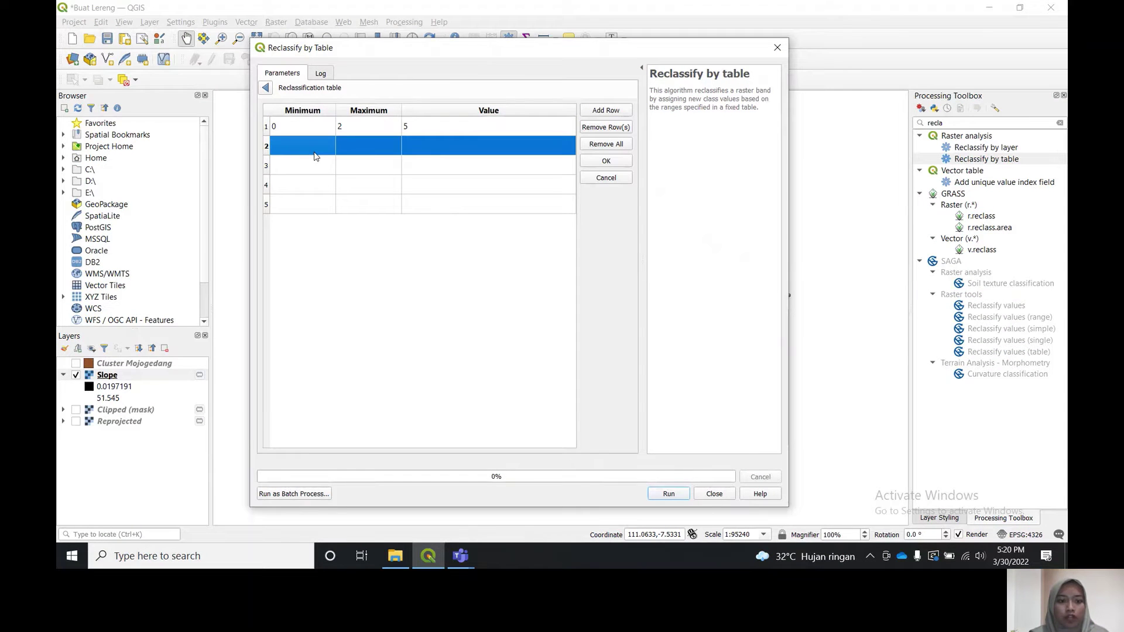
Define the second reclassification class with minimum 2, maximum 15 and value 4
type("2")
key("Tab")
type("1")
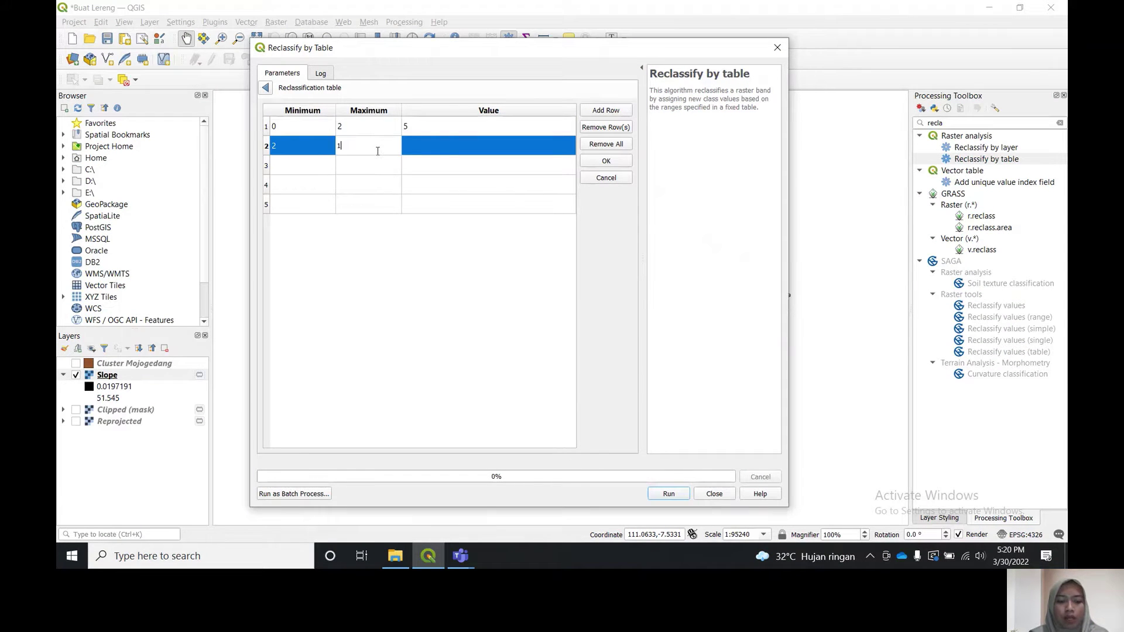
key("Tab")
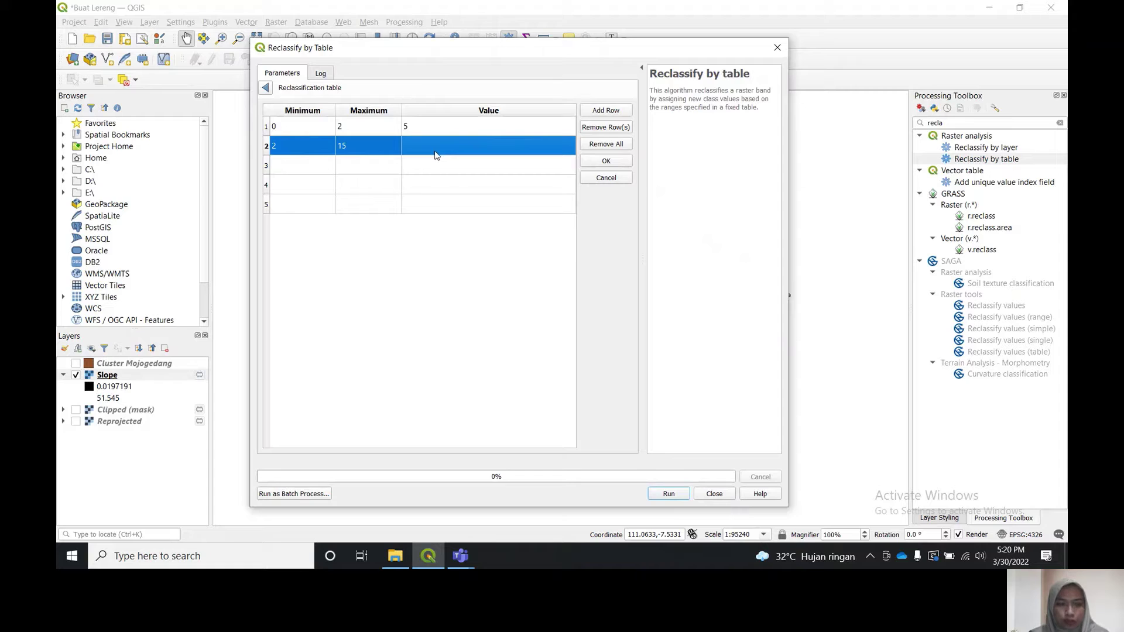
type("4")
key("Tab")
Define the third reclassification class with minimum 15, maximum 25 and value 3
type("15")
key("Tab")
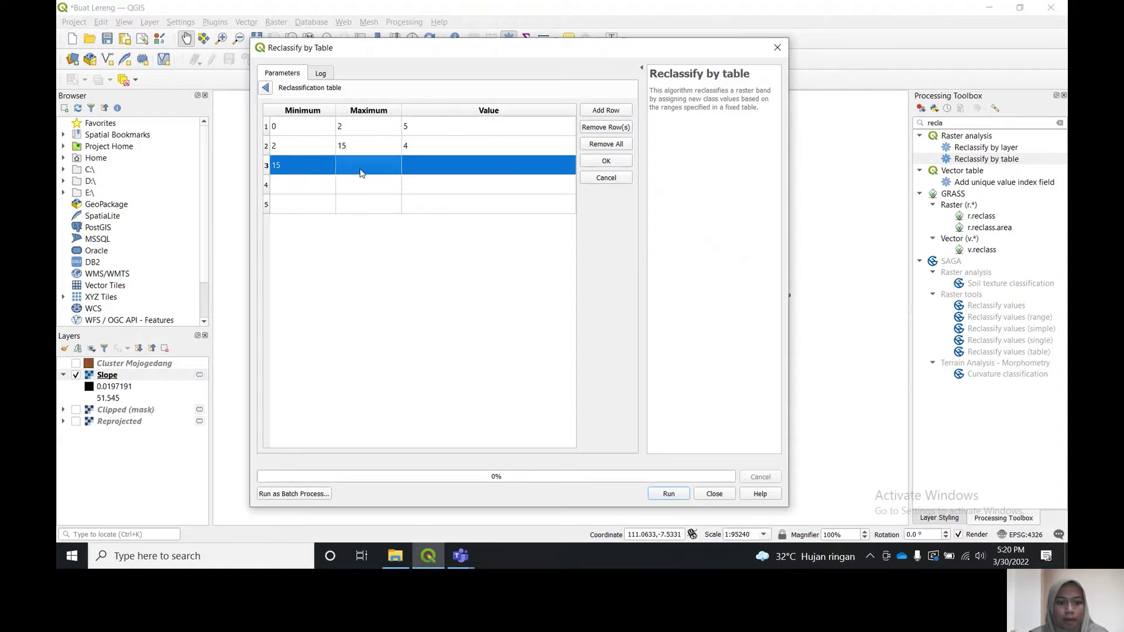
type("25")
key("Tab")
type("3")
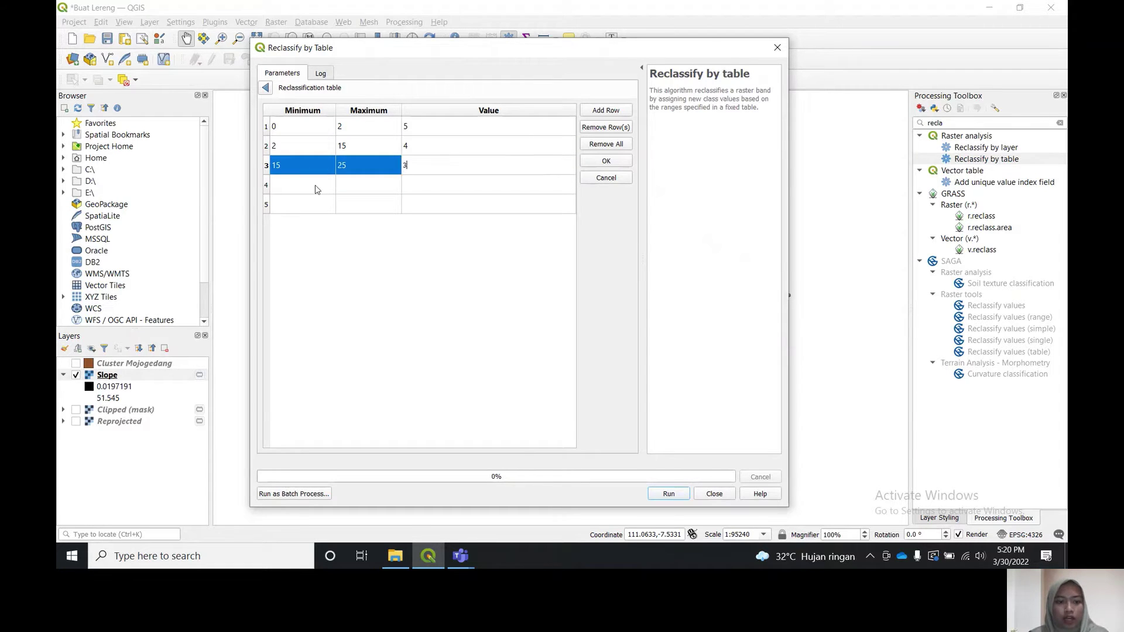
Define the fourth reclassification class with minimum 25, maximum 40 and value 4
left_click(316, 185)
type("25")
key("Tab")
type("40")
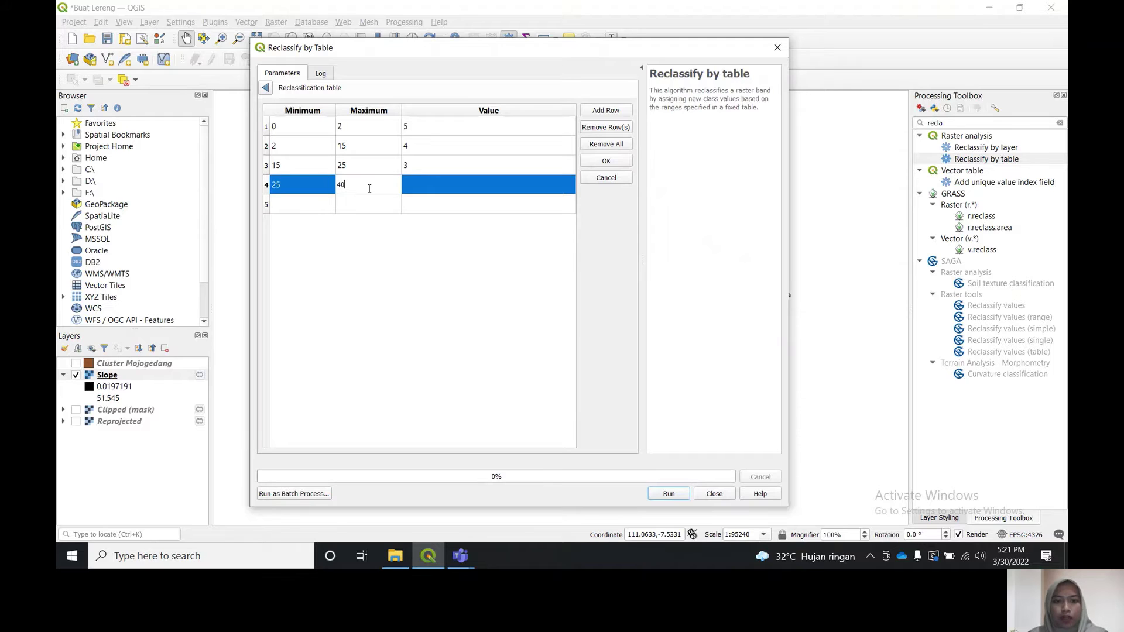
key("Tab")
type("4")
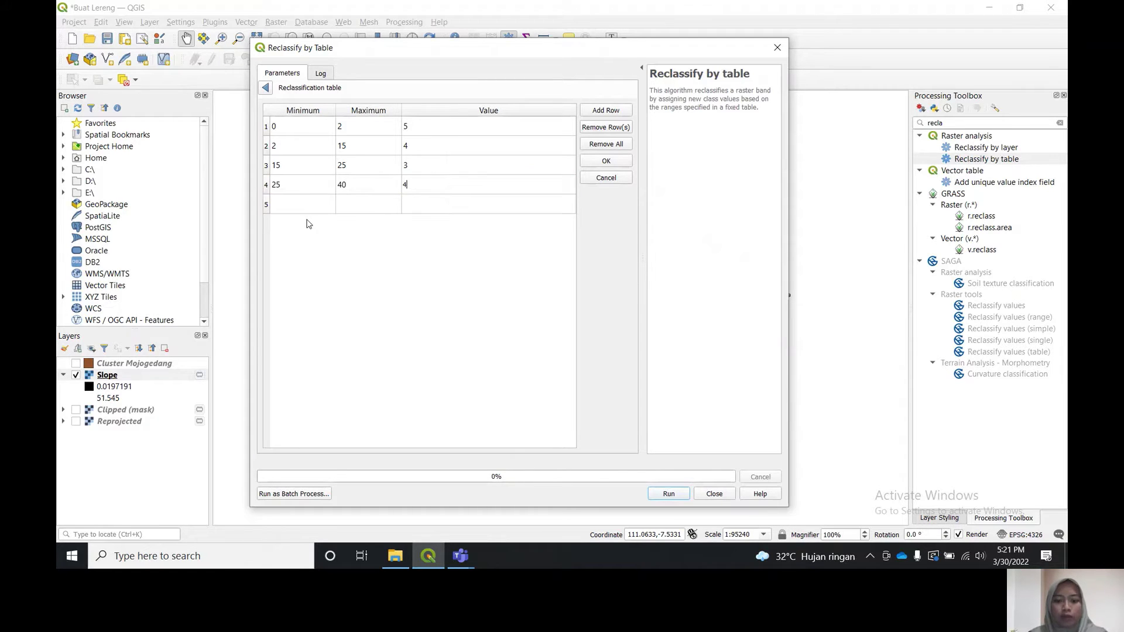
type("0")
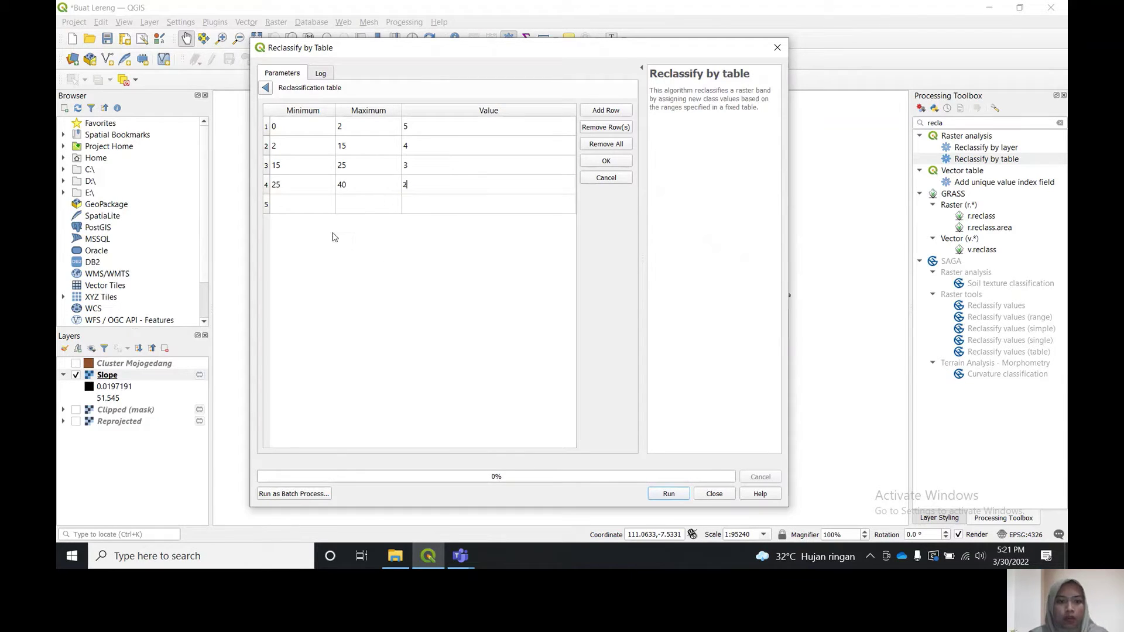
key("BackSpace")
type("4")
Define the fifth reclassification class with minimum 40, maximum 100 and value 1
left_click(297, 211)
type("4")
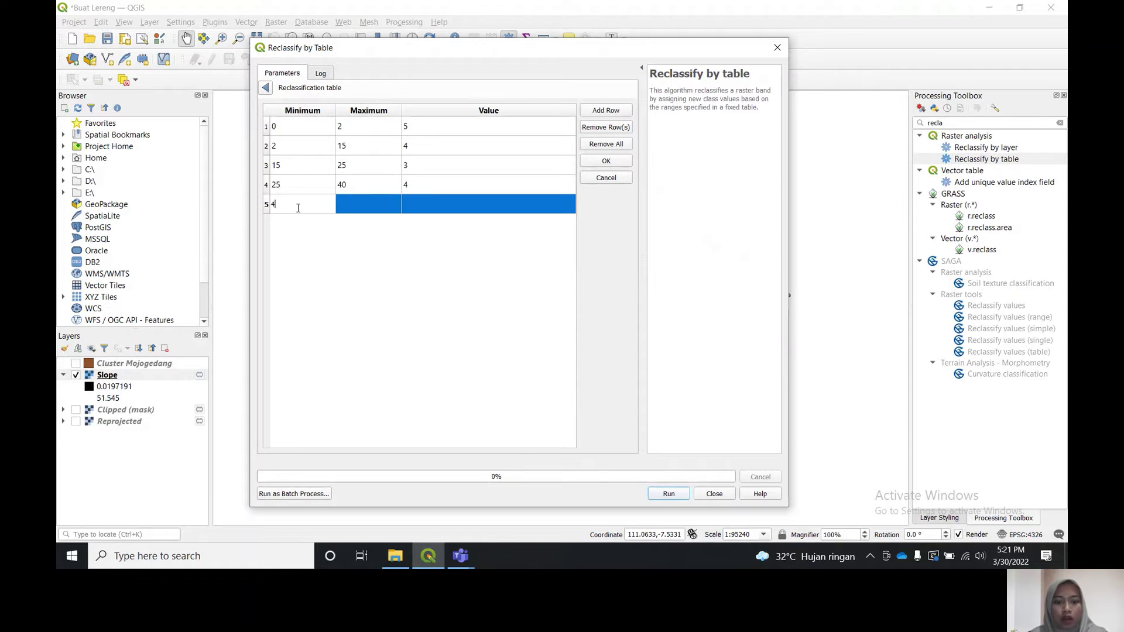
left_click(360, 215)
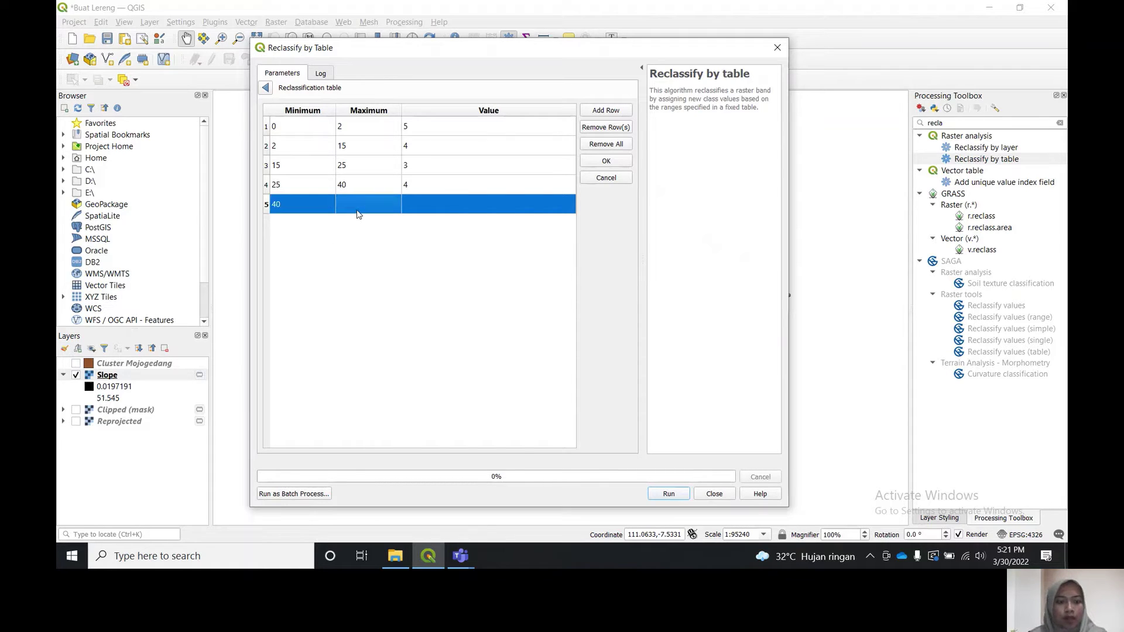
type("100")
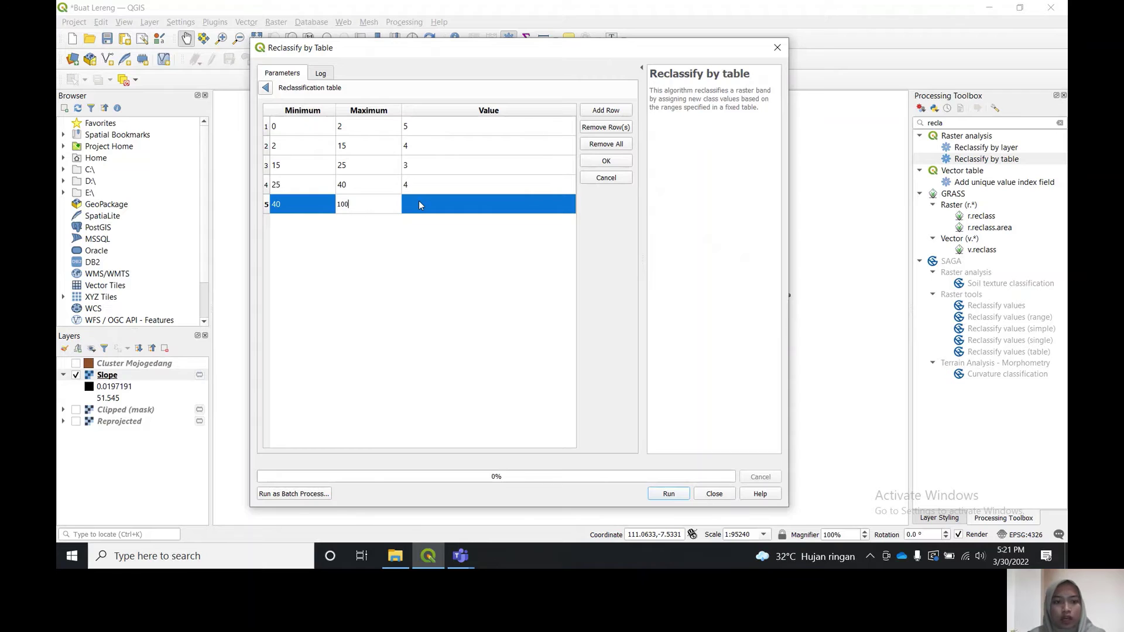
left_click(419, 202)
type("1")
Change the fourth class's value to 2 and accept the reclassification table
left_click(425, 192)
type("2")
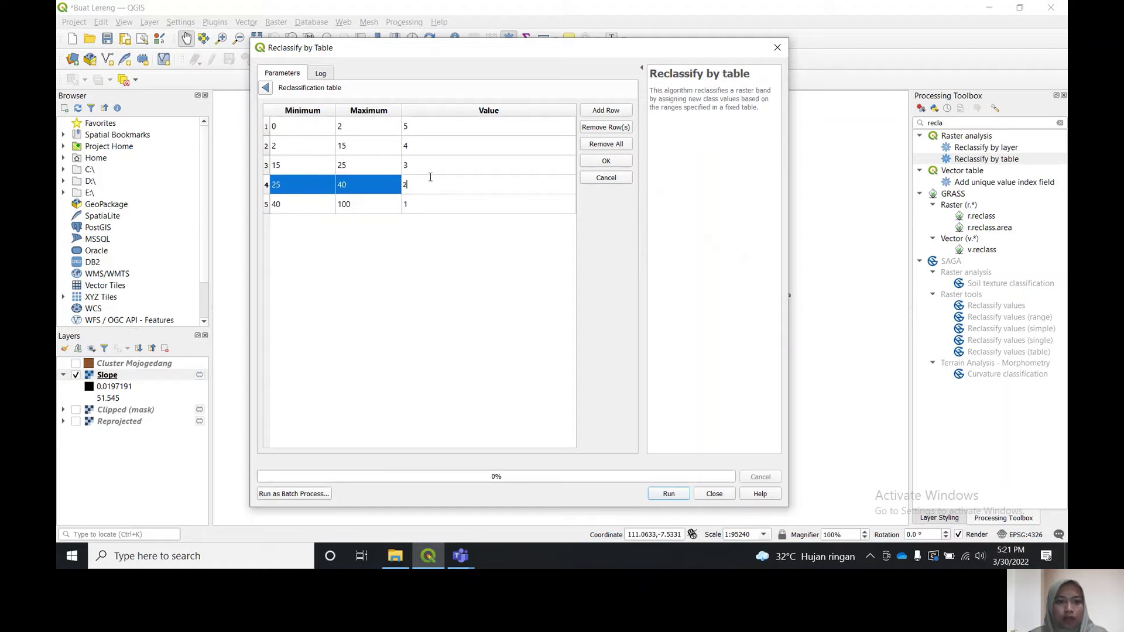
left_click(607, 162)
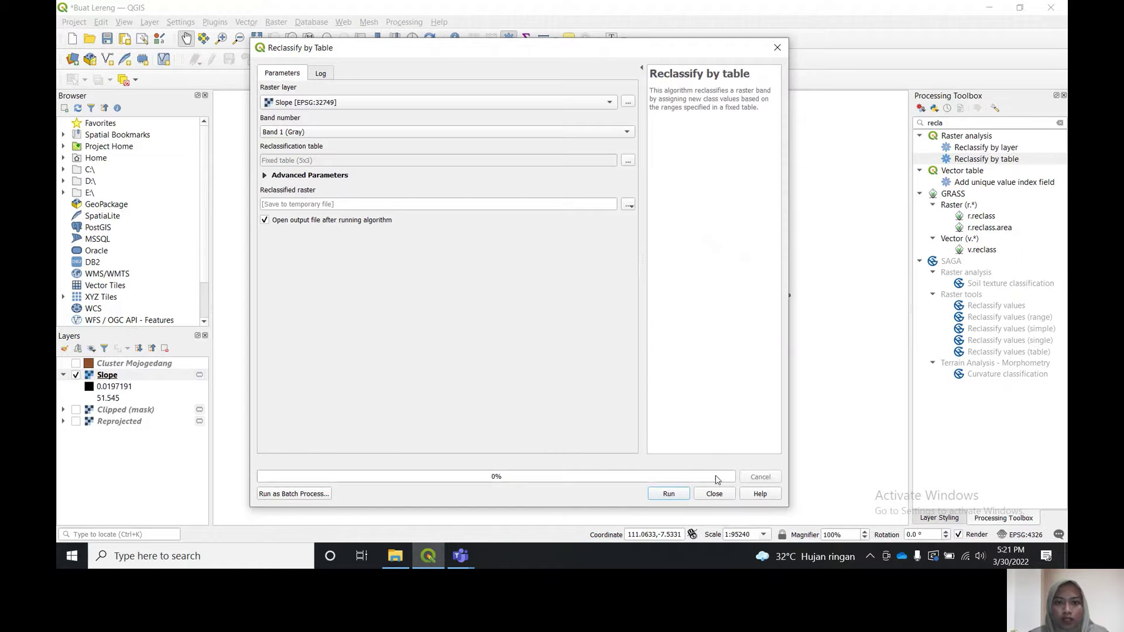
Run the reclassification and collapse the legends of the Slope and Reclassified raster layers
left_click(667, 495)
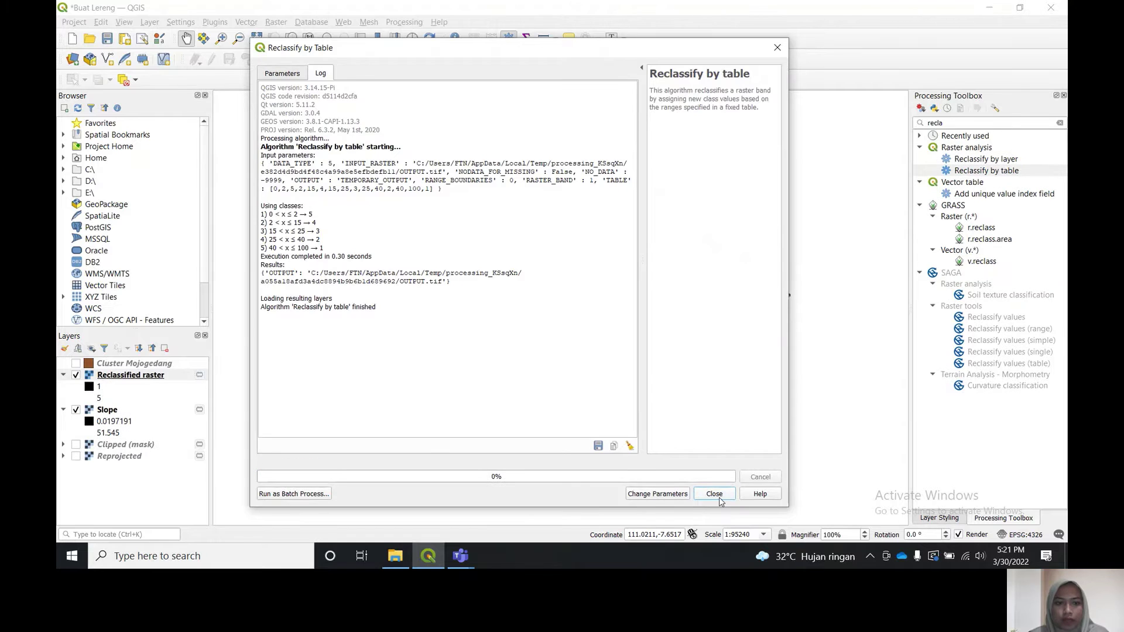
left_click(714, 495)
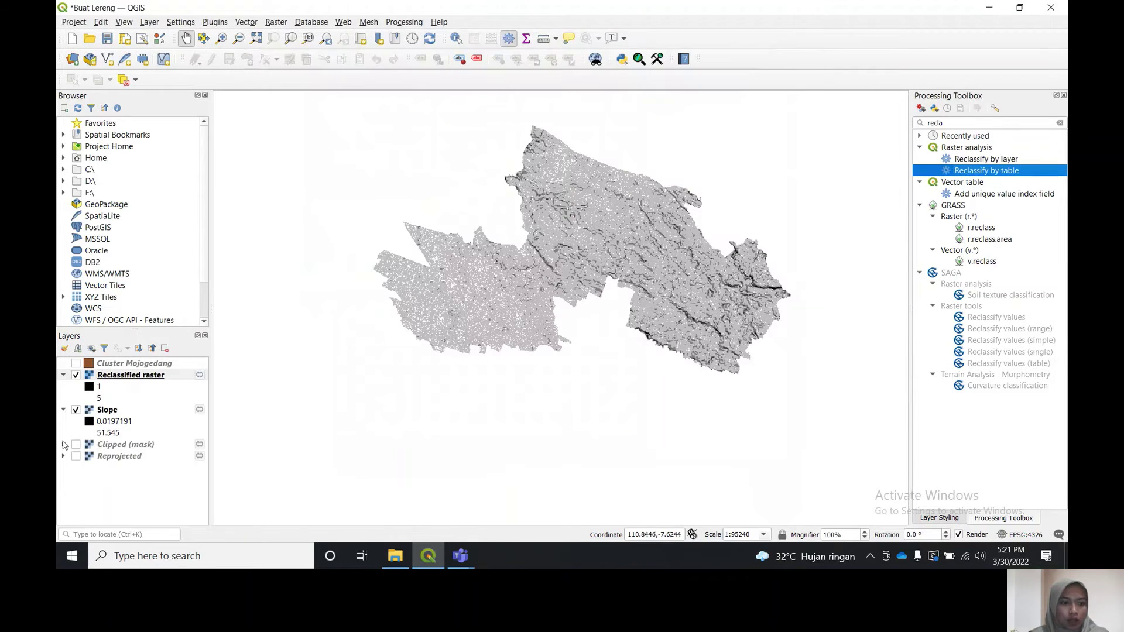
left_click(63, 410)
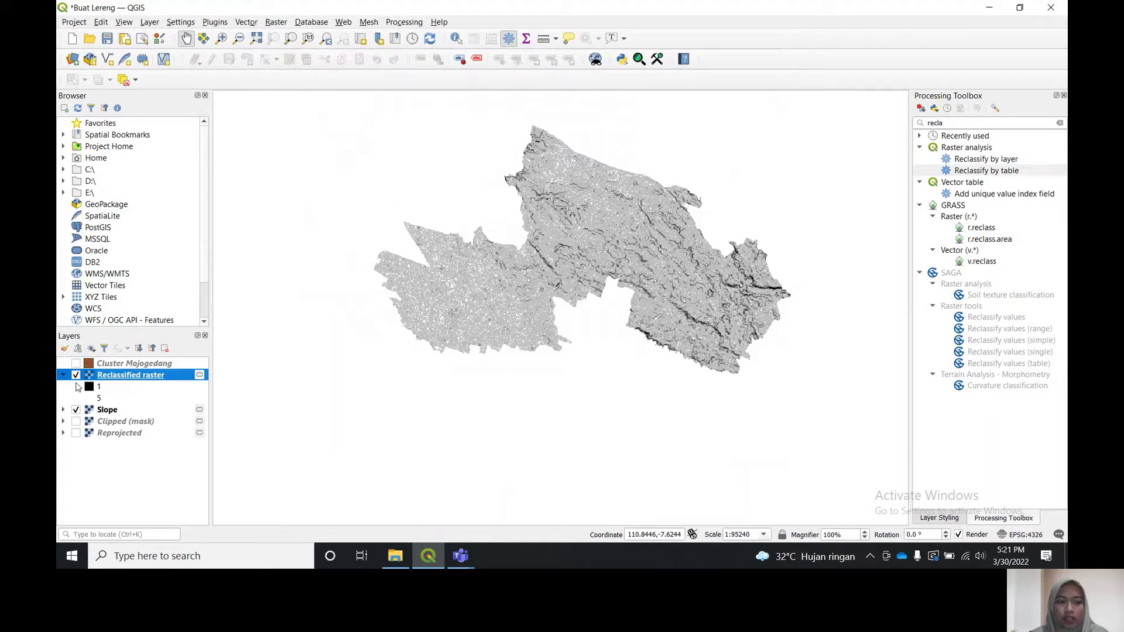
left_click(64, 375)
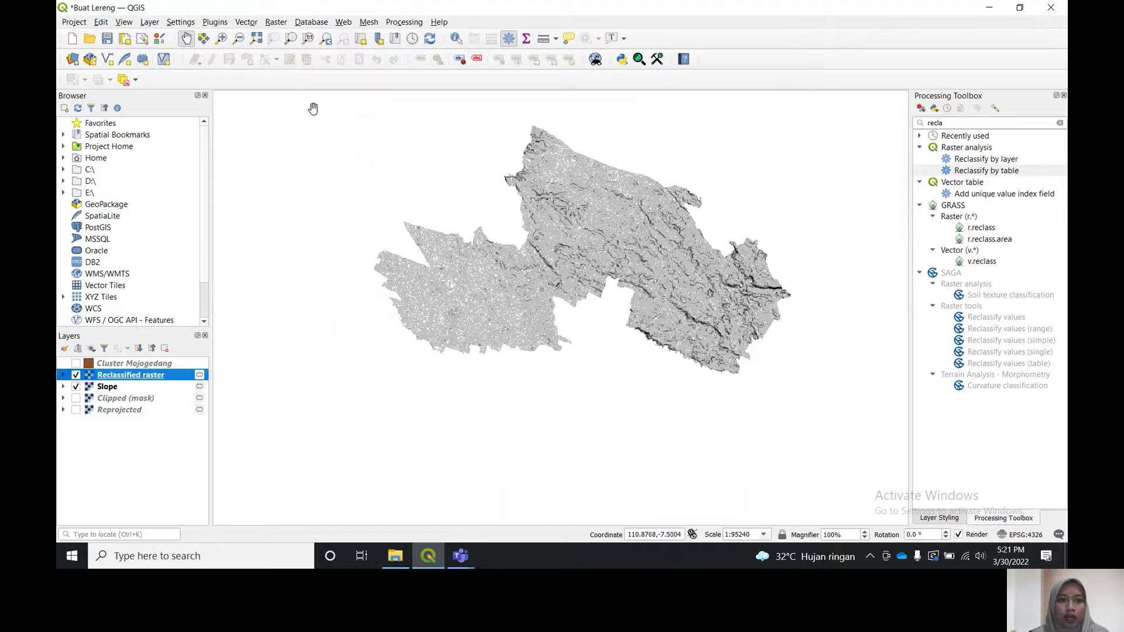
Set up Polygonize (Raster to Vector) for the Reclassified raster, with the output saved as shapefile Kemiringan_lereng on drive D:
left_click(276, 22)
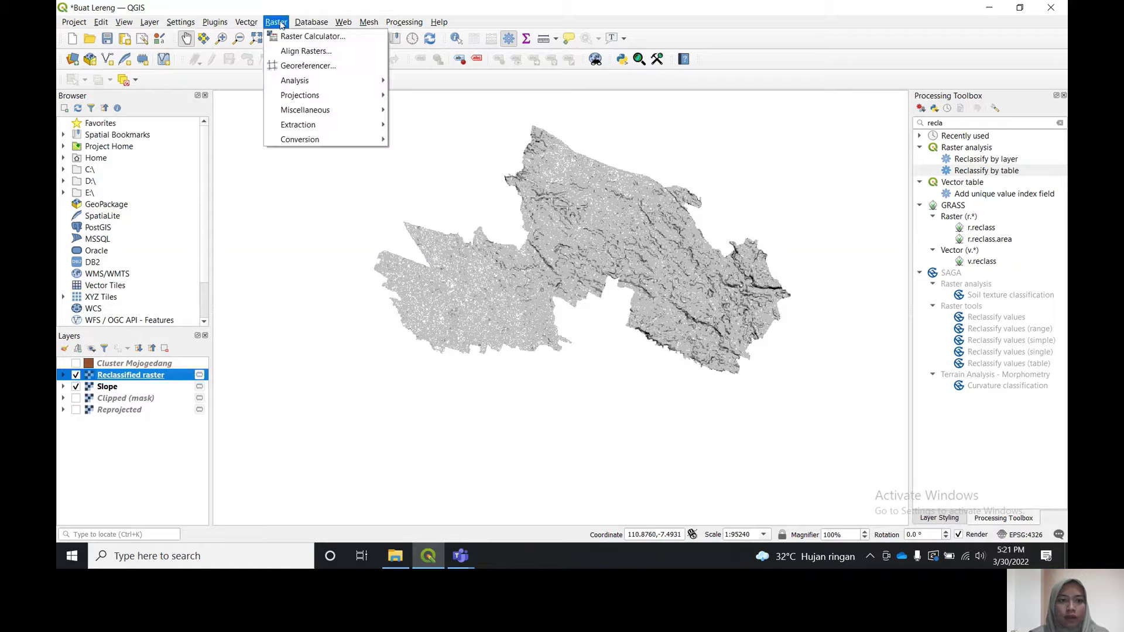
mouse_move(301, 126)
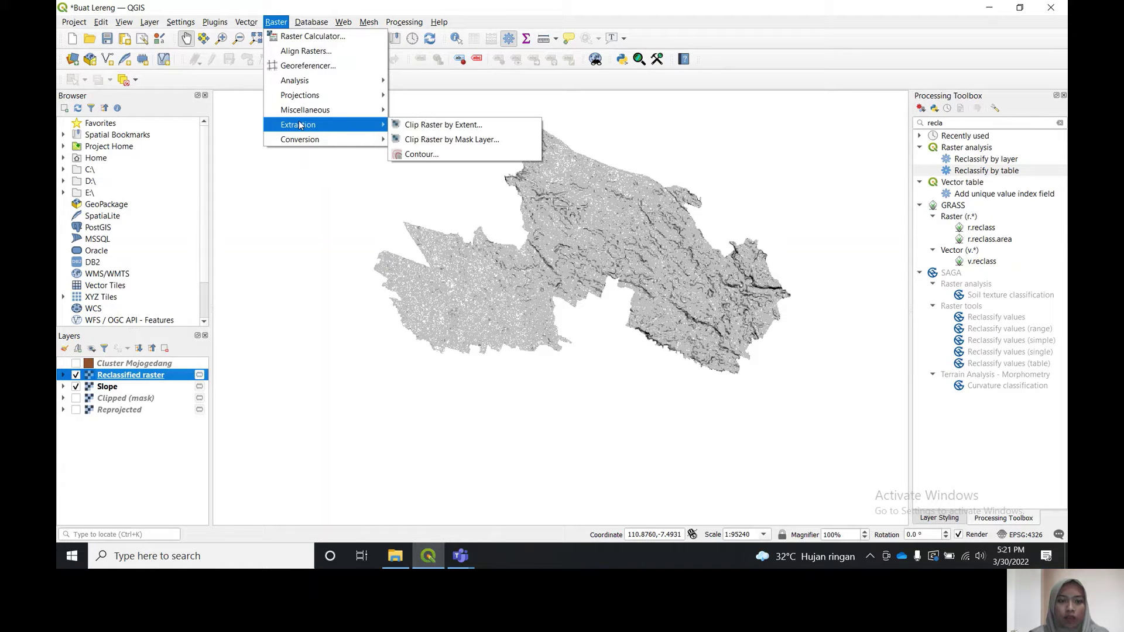
mouse_move(302, 145)
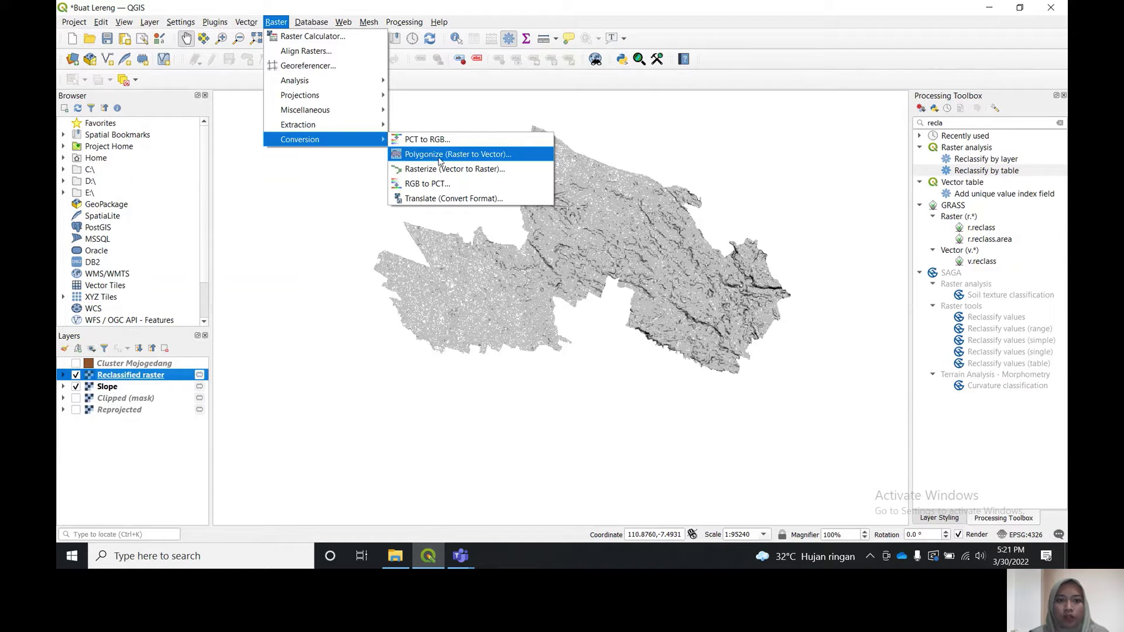
left_click(461, 159)
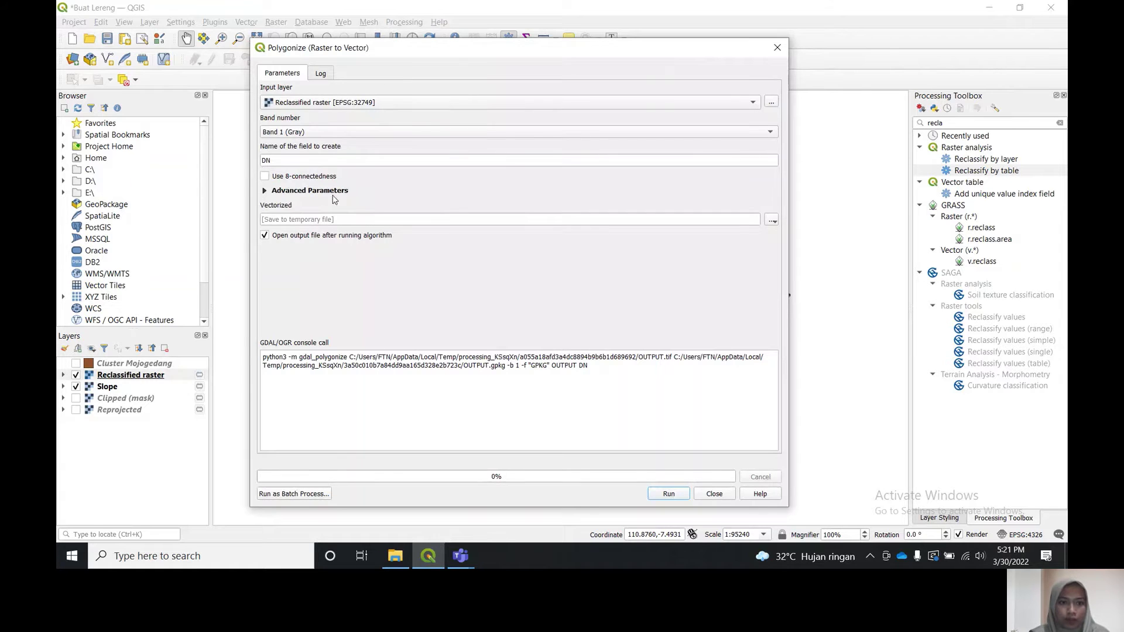
left_click(772, 220)
left_click(796, 243)
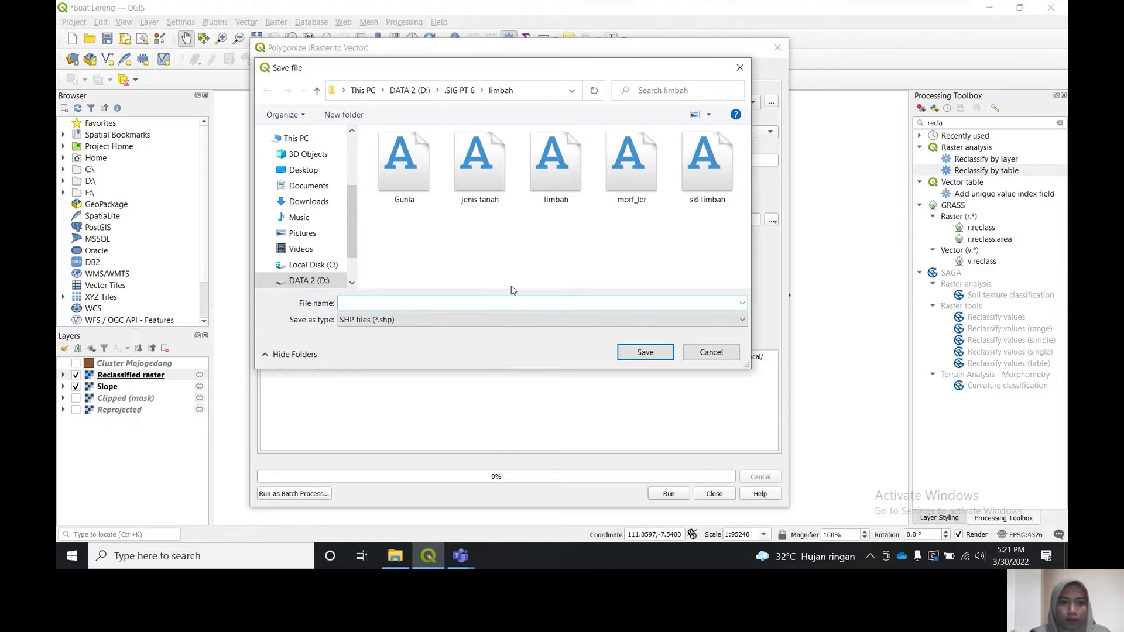
left_click(403, 95)
type("Kem")
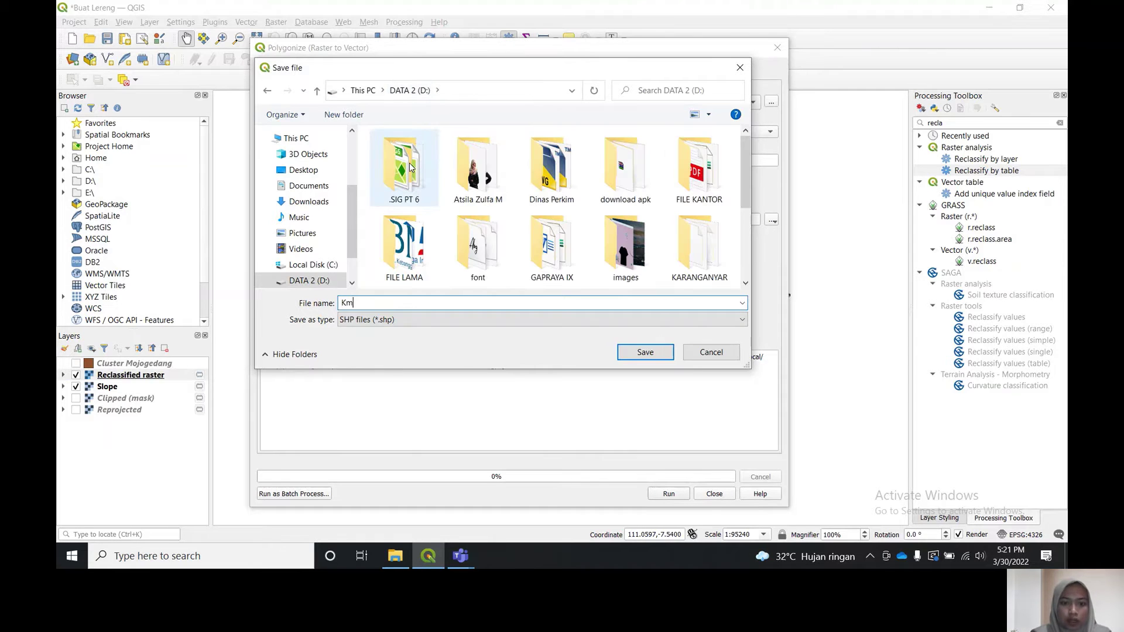
type("iringan_lereng")
key("Return")
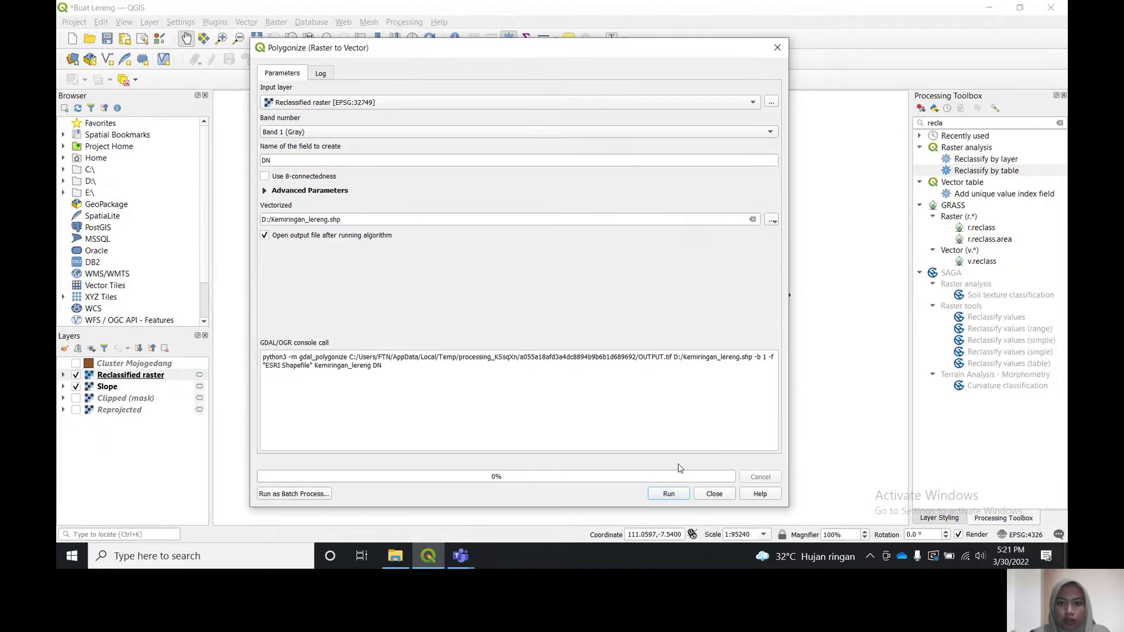
Run the polygonization of the Reclassified raster and close its dialog
left_click(669, 494)
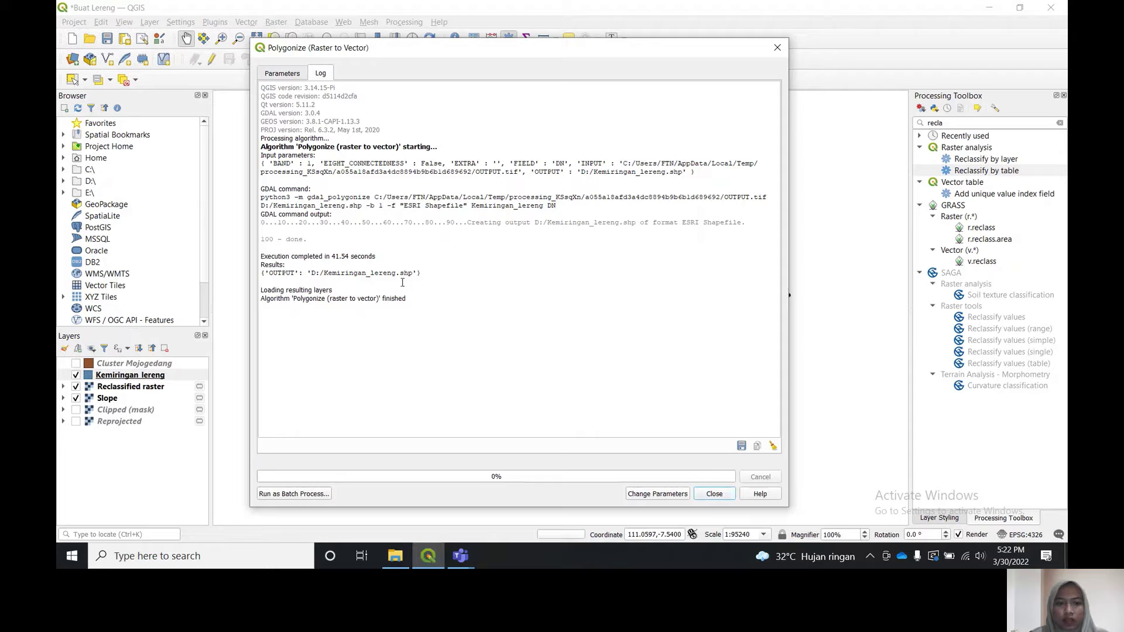
left_click(714, 493)
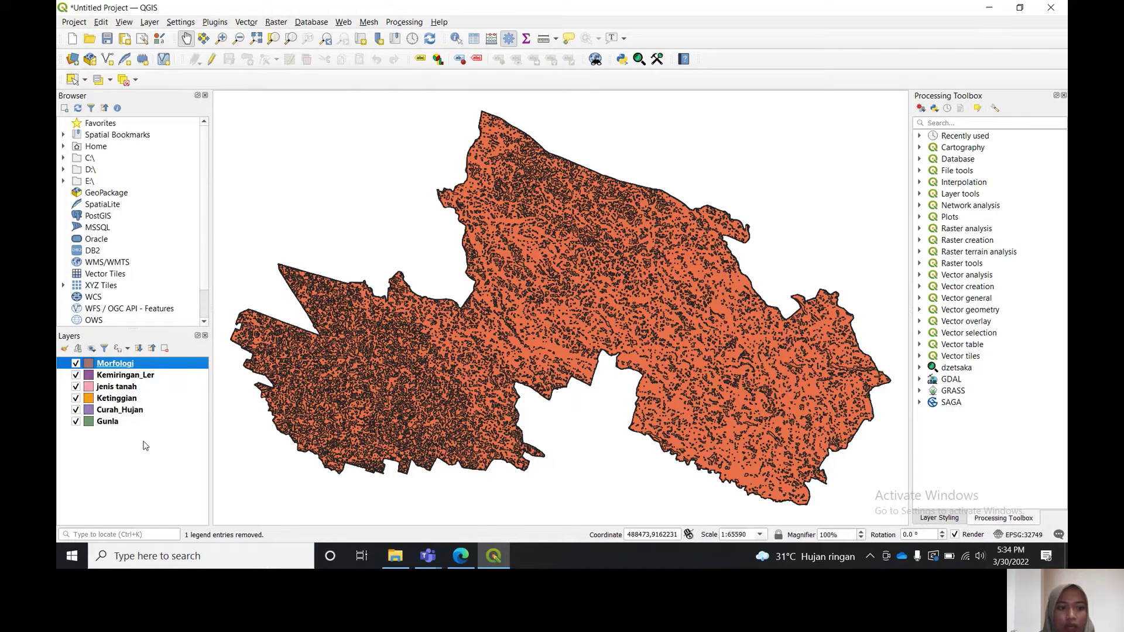
Set up a vector Intersection with Morfologi as the input layer and Kemiringan_Ler as the overlay layer
left_click(267, 116)
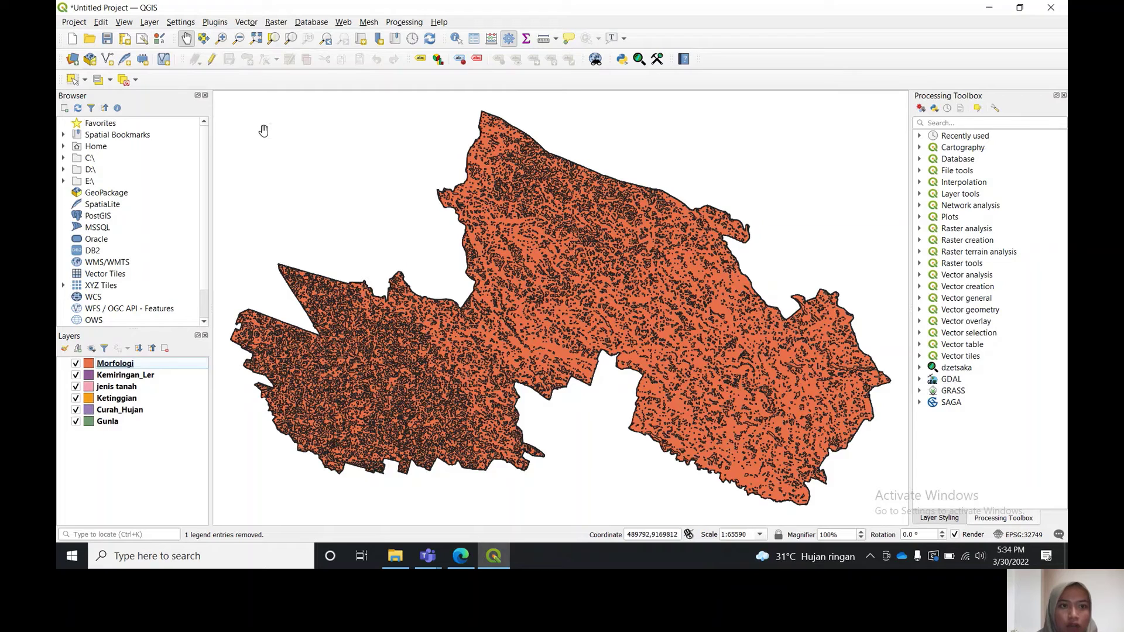
left_click(246, 22)
mouse_move(265, 38)
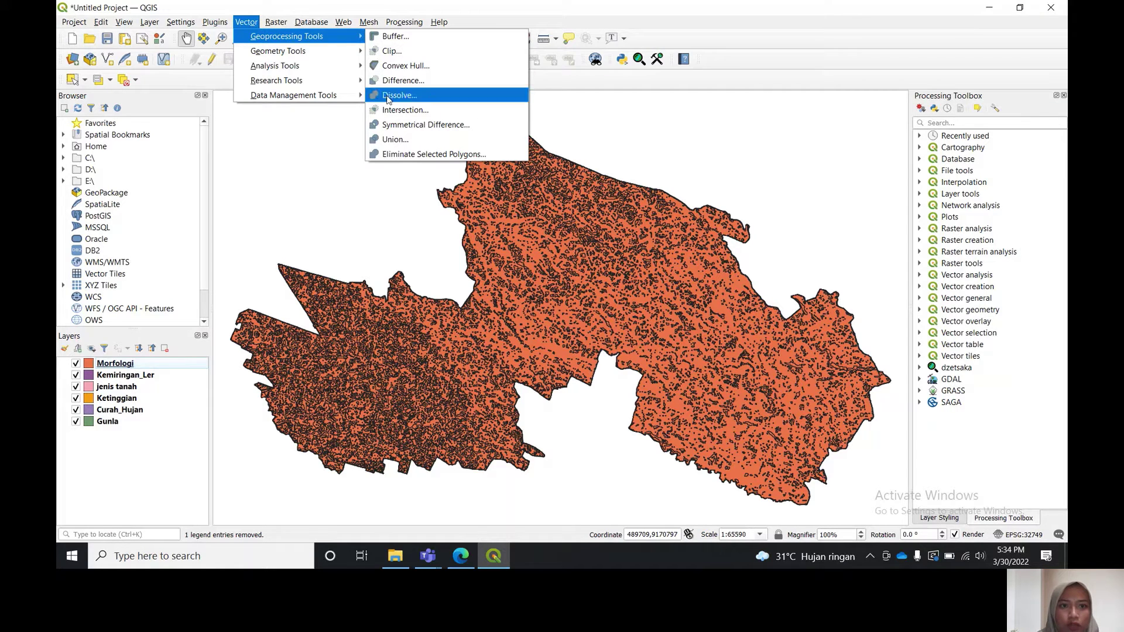
left_click(388, 98)
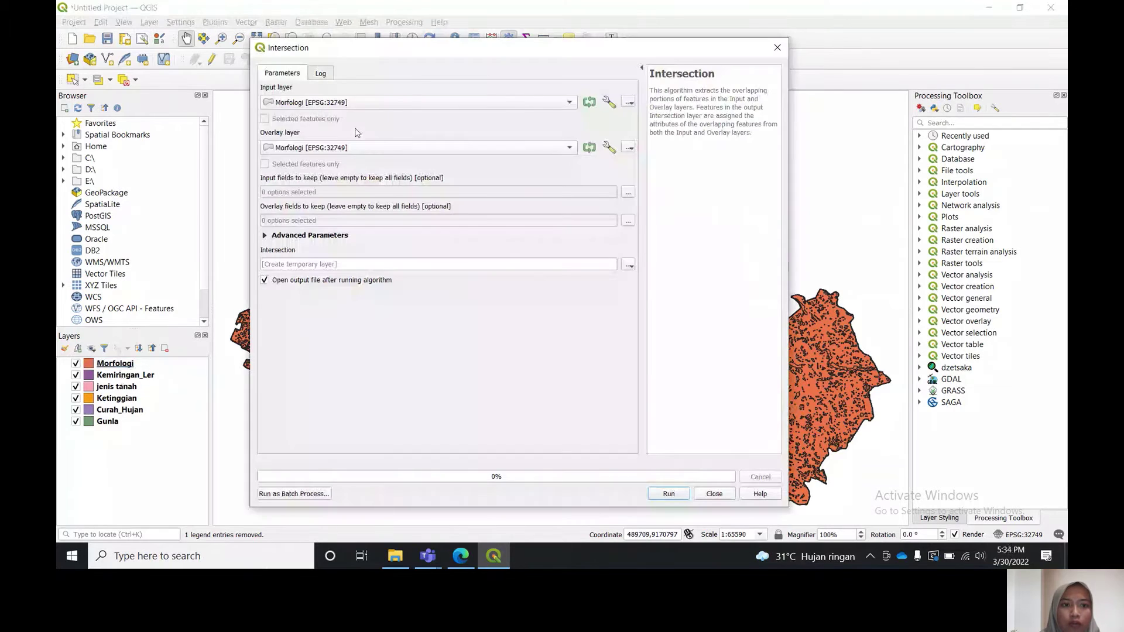
left_click(364, 150)
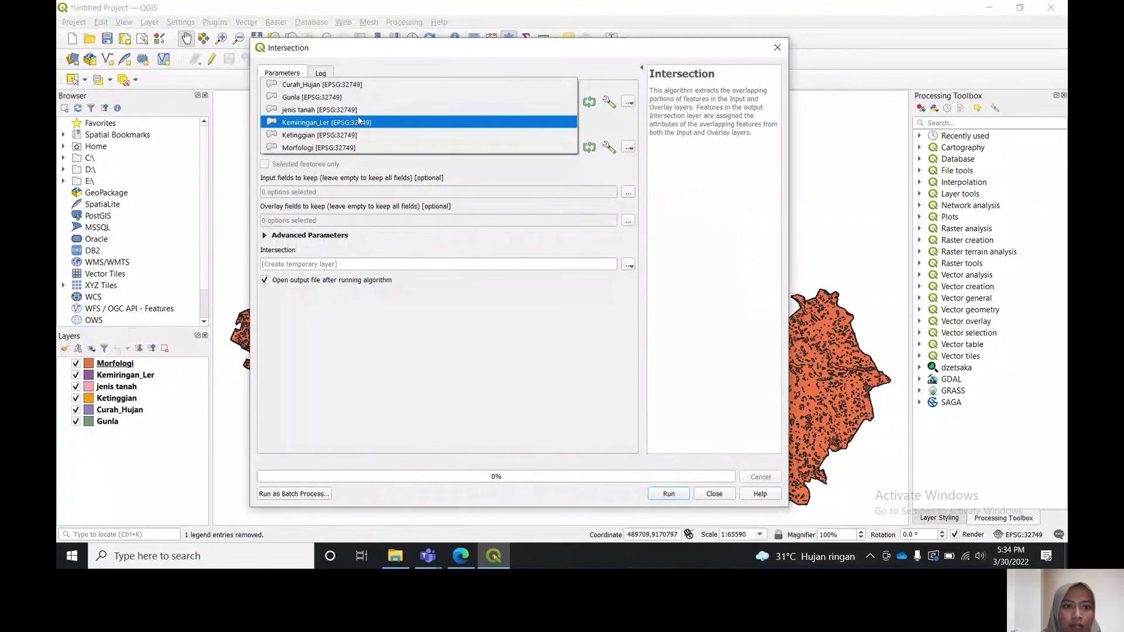
left_click(358, 123)
Keep only the DN field from both the input layer and the overlay layer of the intersection
left_click(629, 193)
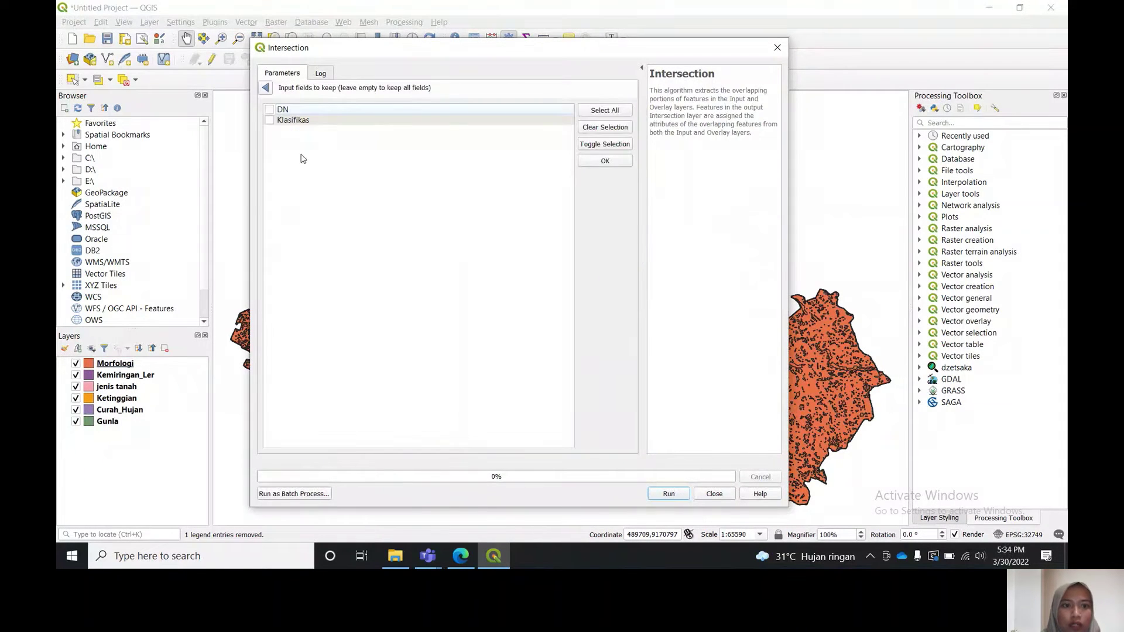
left_click(270, 110)
left_click(595, 160)
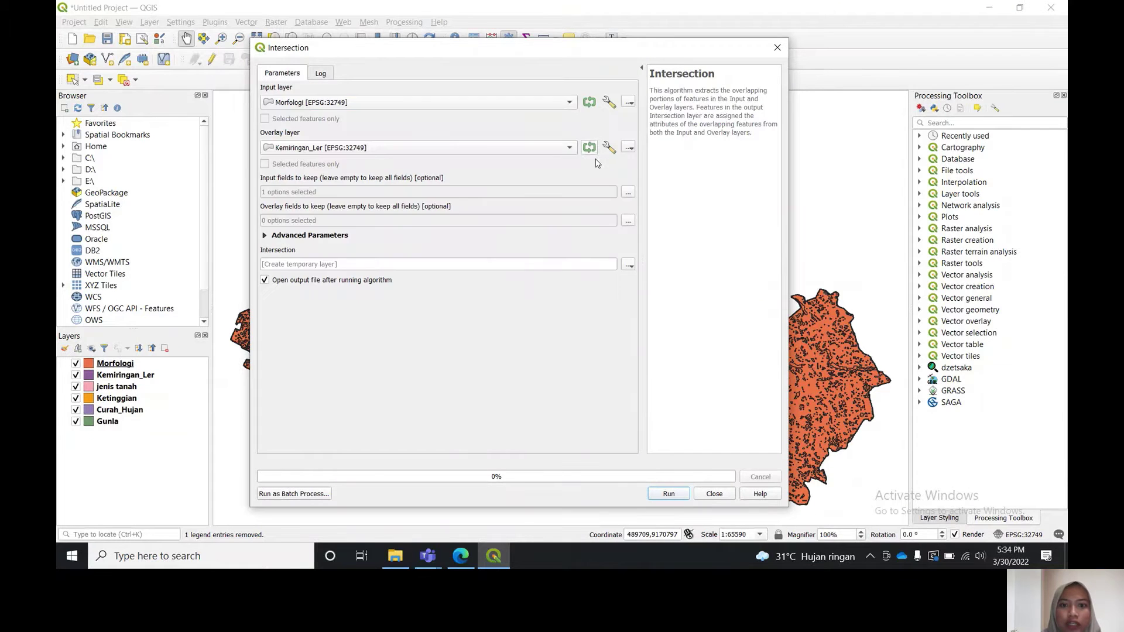
left_click(629, 229)
left_click(269, 109)
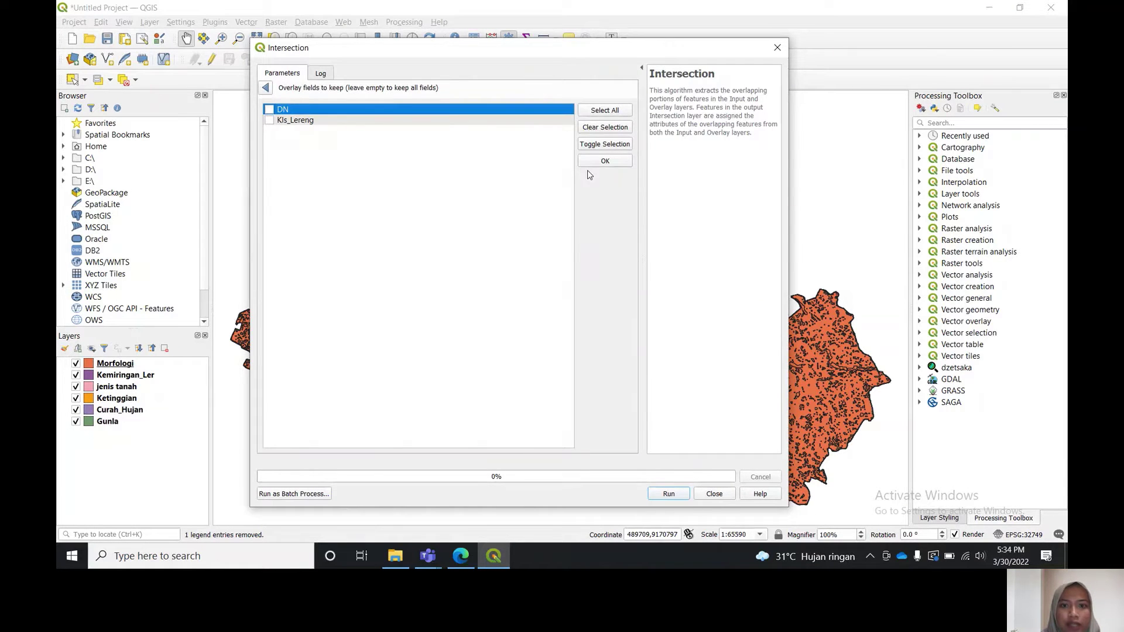
left_click(605, 161)
left_click(628, 220)
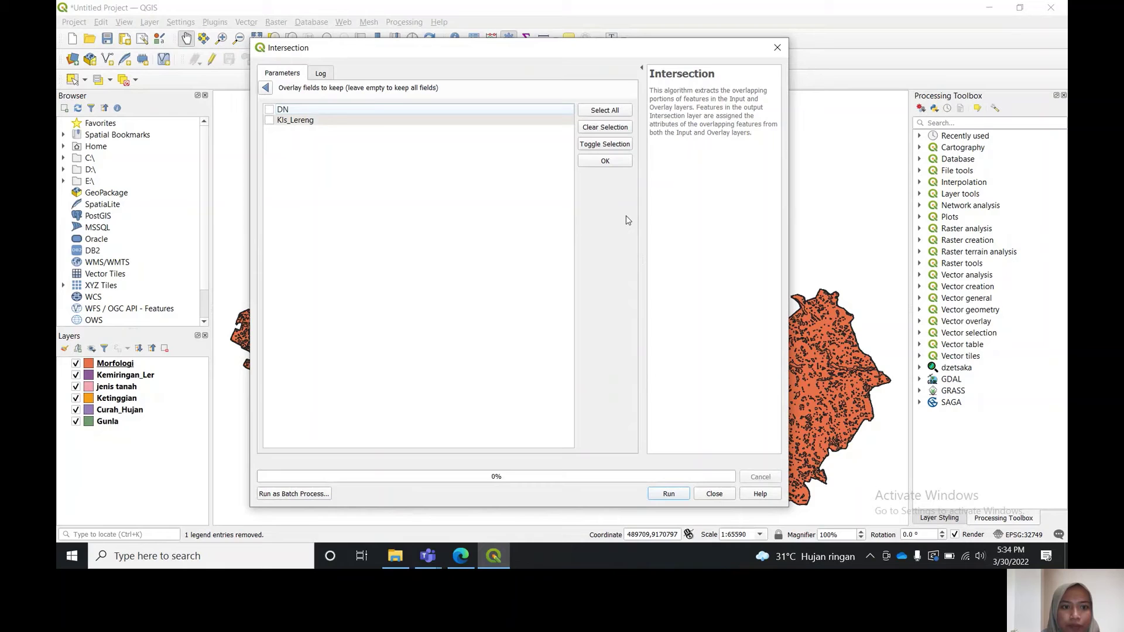
left_click(273, 109)
left_click(611, 162)
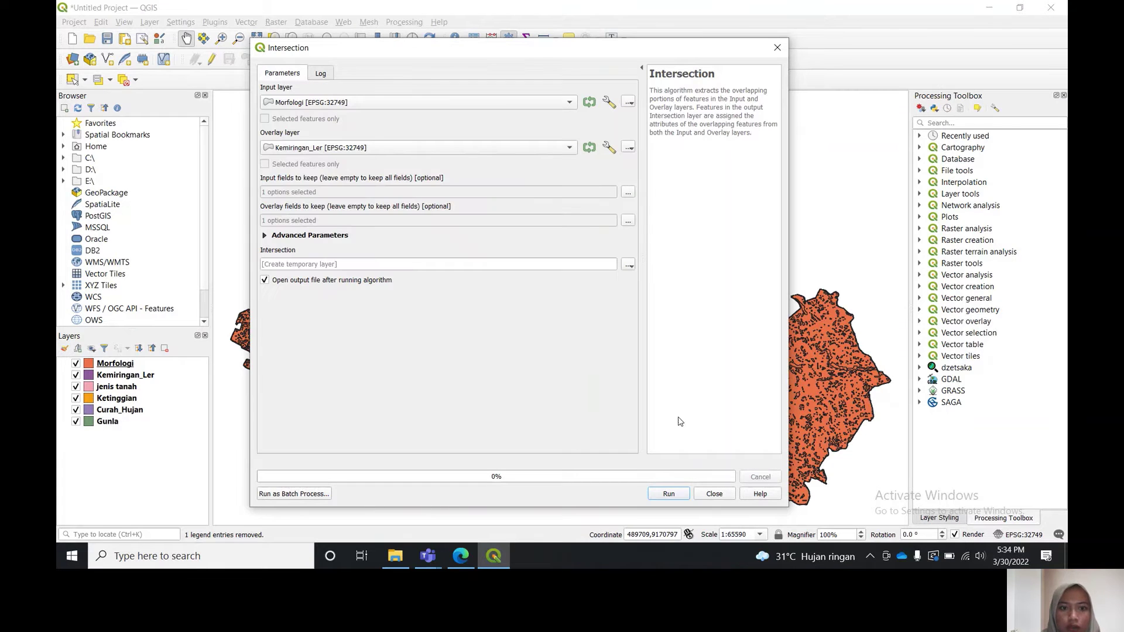
Run the intersection with its output saved as shapefile Morf_Ler on drive D:, and close the dialog
left_click(628, 265)
left_click(669, 293)
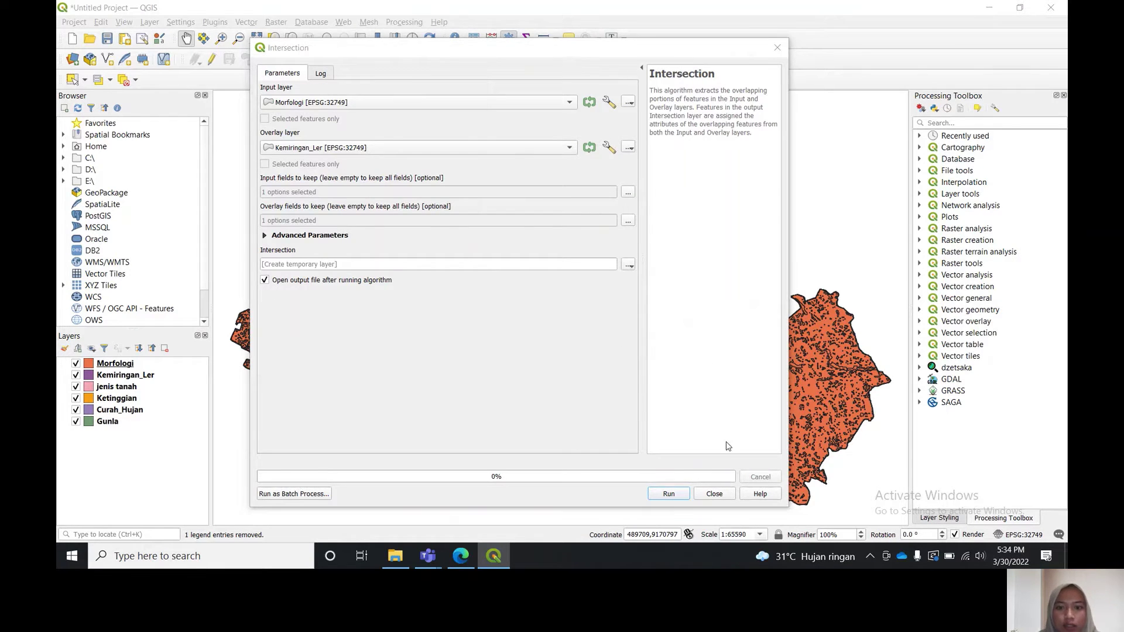
type("Morf")
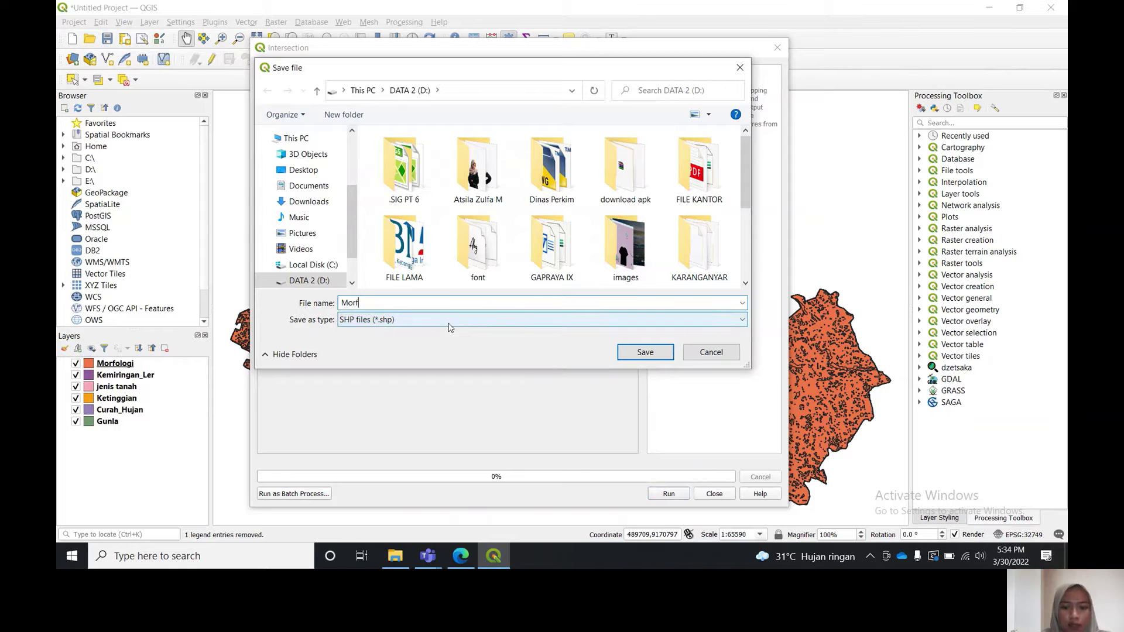
type("_Ler")
key("Return")
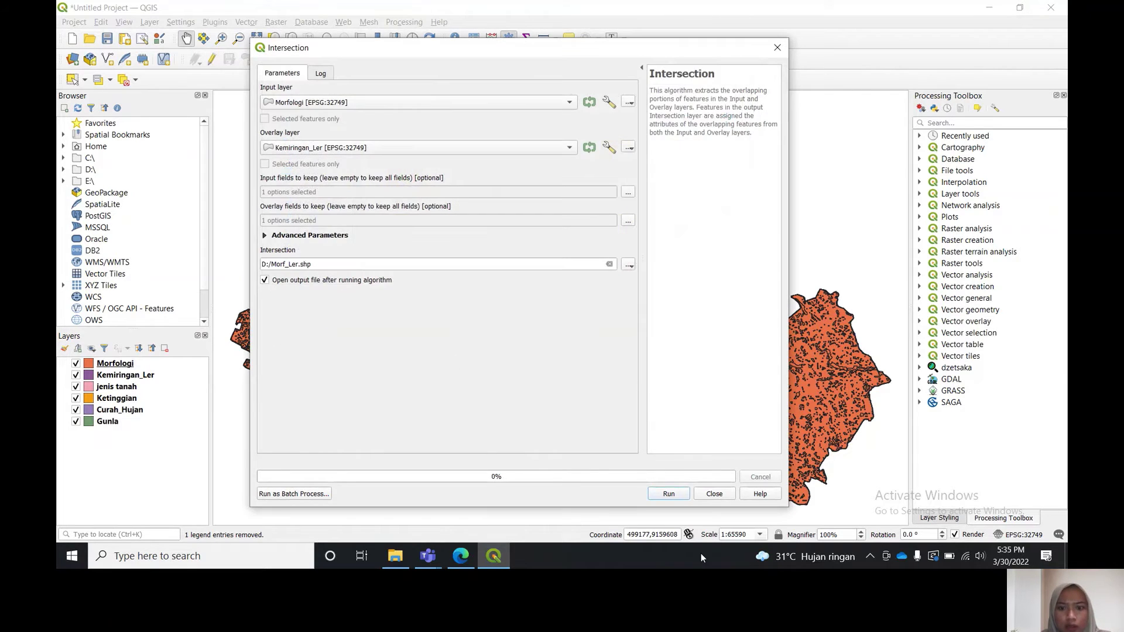
left_click(676, 495)
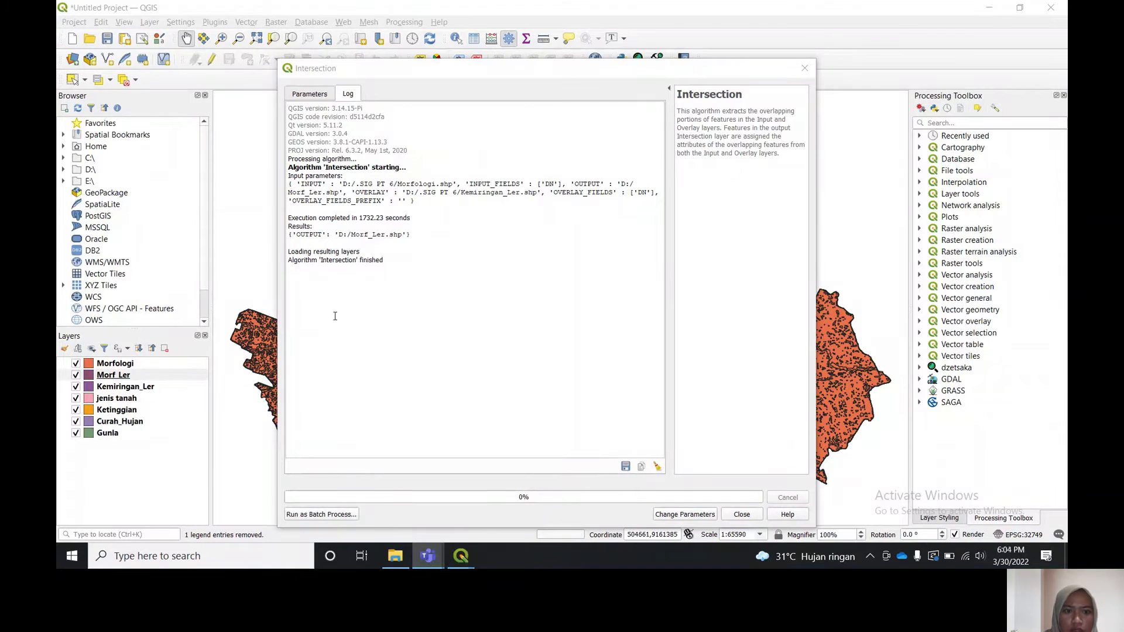
left_click(348, 269)
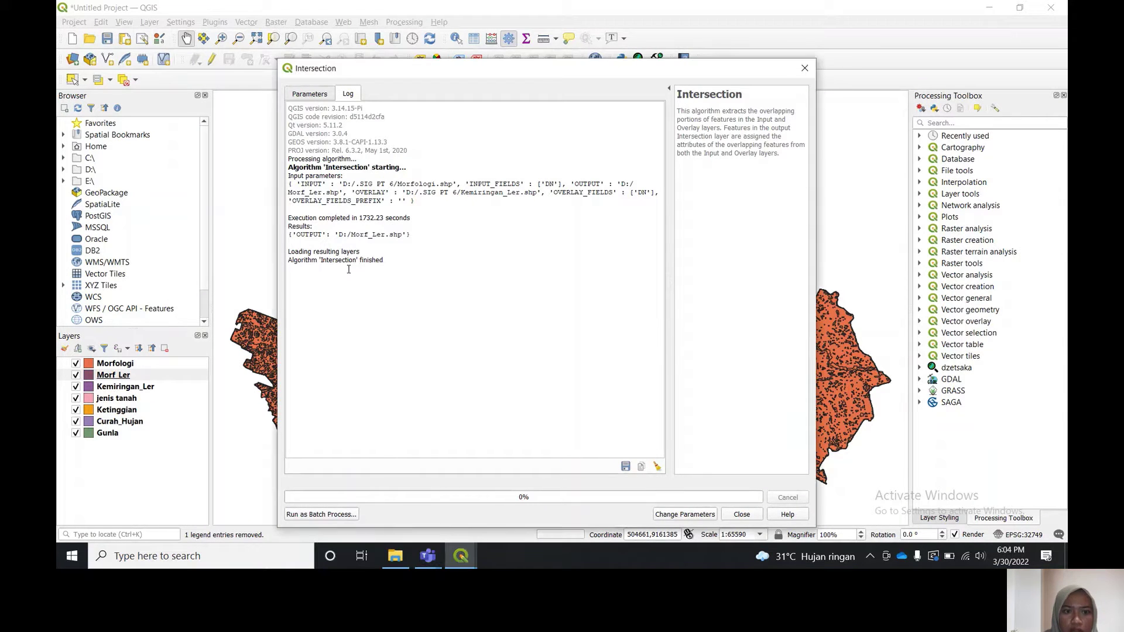
left_click(741, 513)
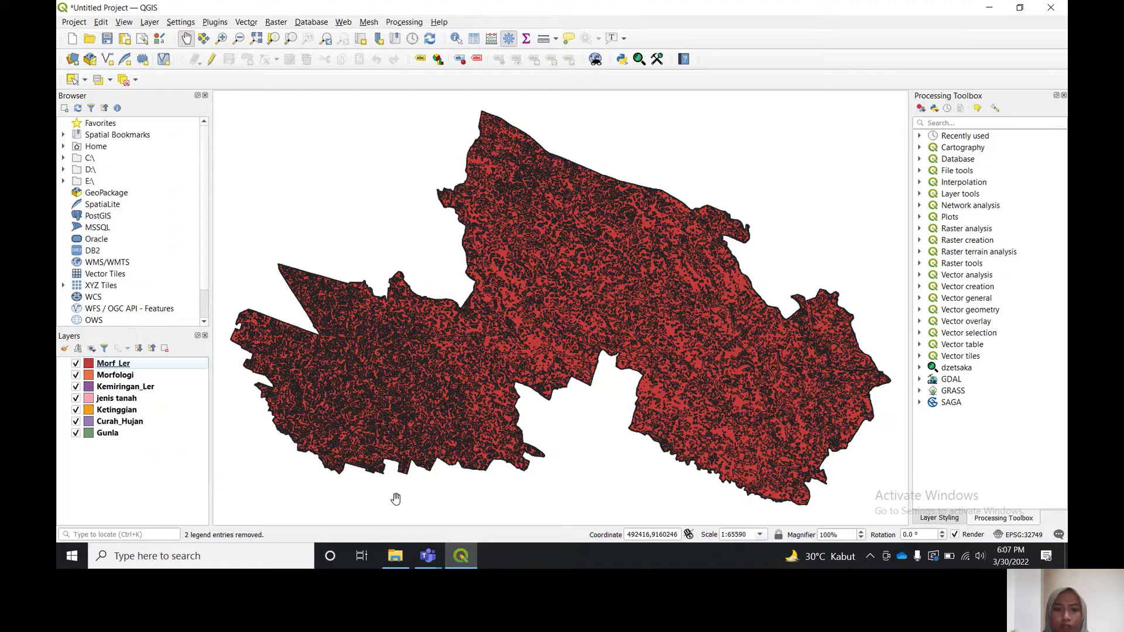
Add the skl limbah shapefile from the limbah folder to the project and remove all the other layers
left_click(396, 556)
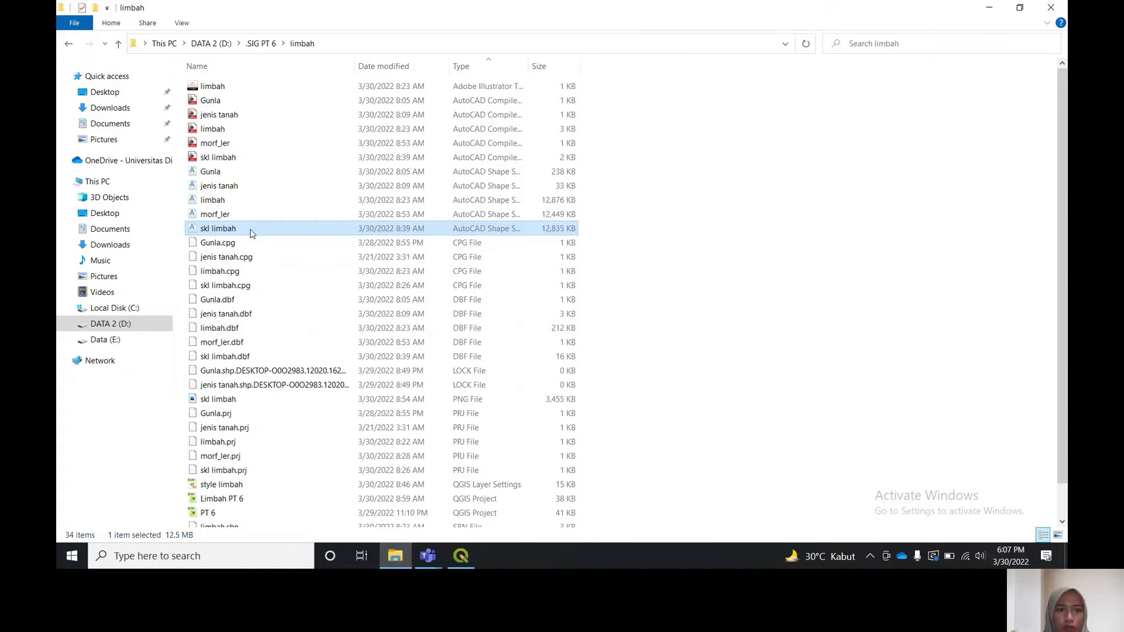
left_click_drag(251, 233, 106, 477)
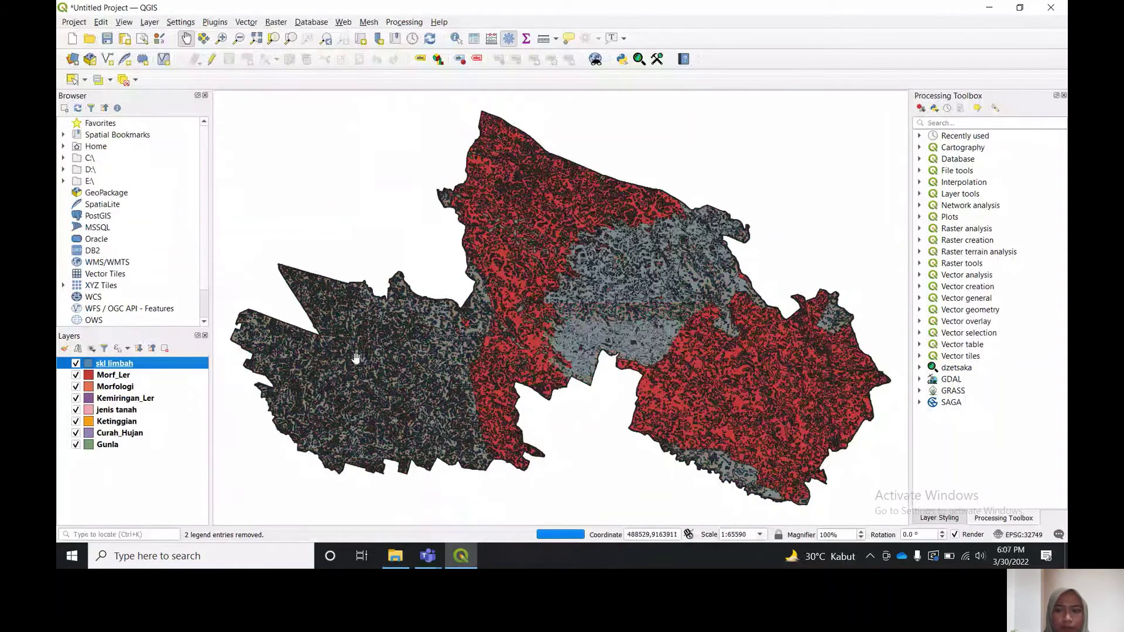
left_click(110, 378)
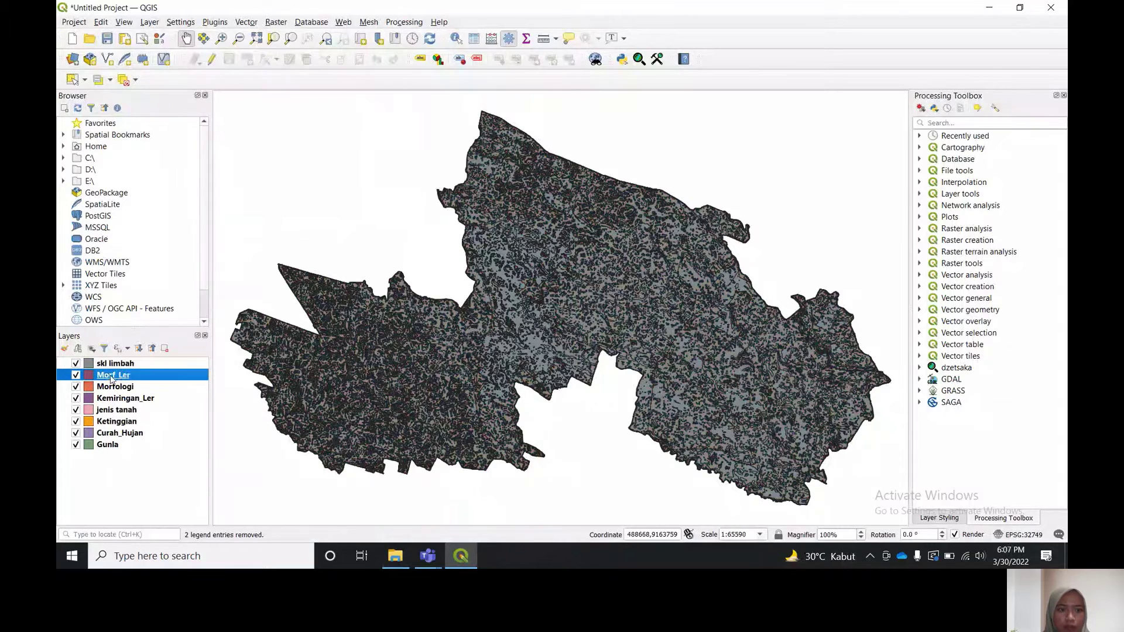
left_click(120, 445, "shift")
left_click(166, 349)
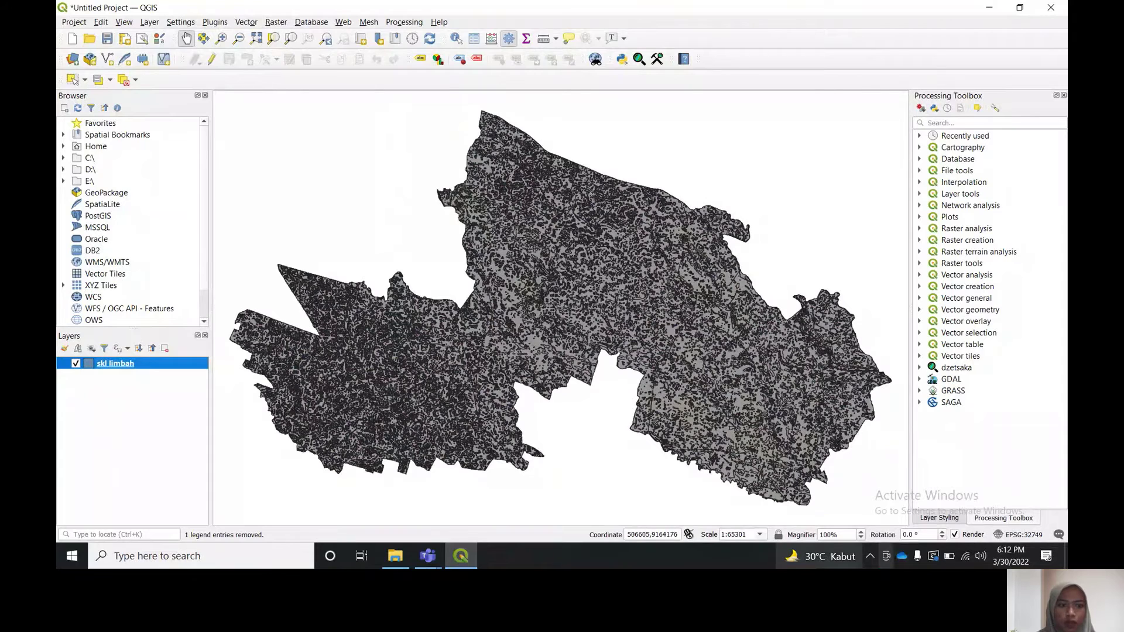
Make the skl limbah attribute table editable and add a whole-number field named Total with length 10
left_click(480, 39)
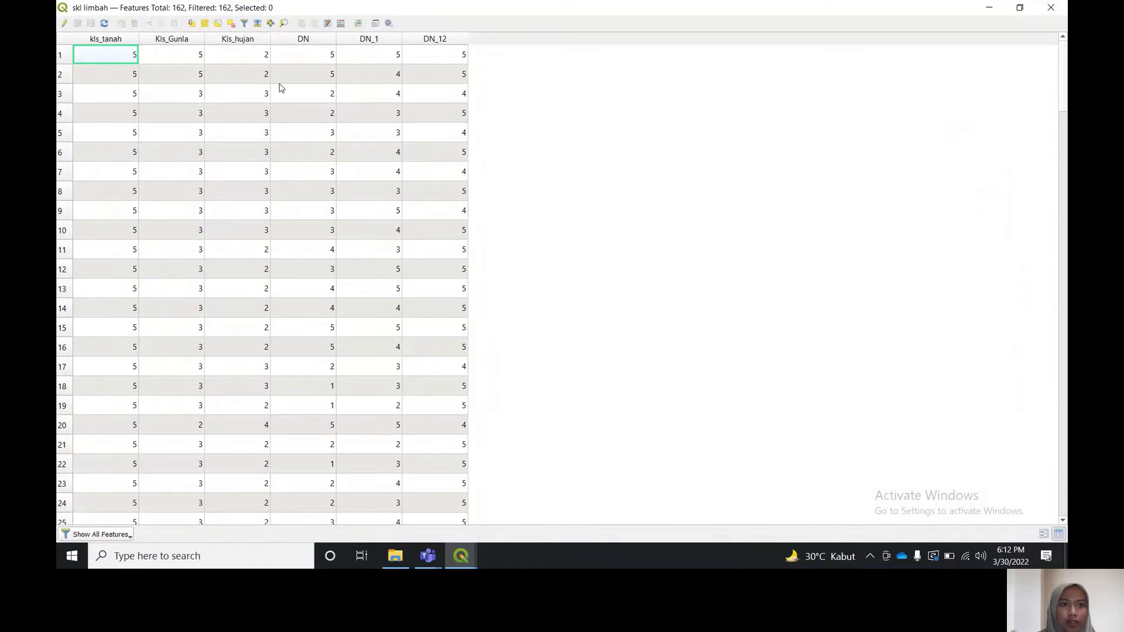
left_click(63, 23)
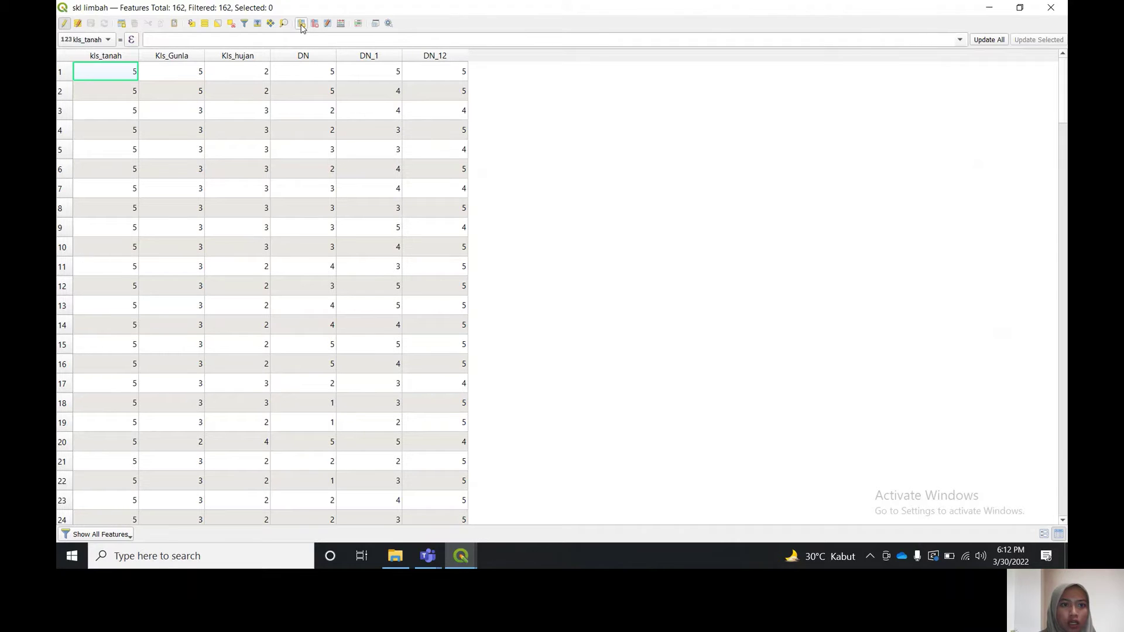
left_click(301, 25)
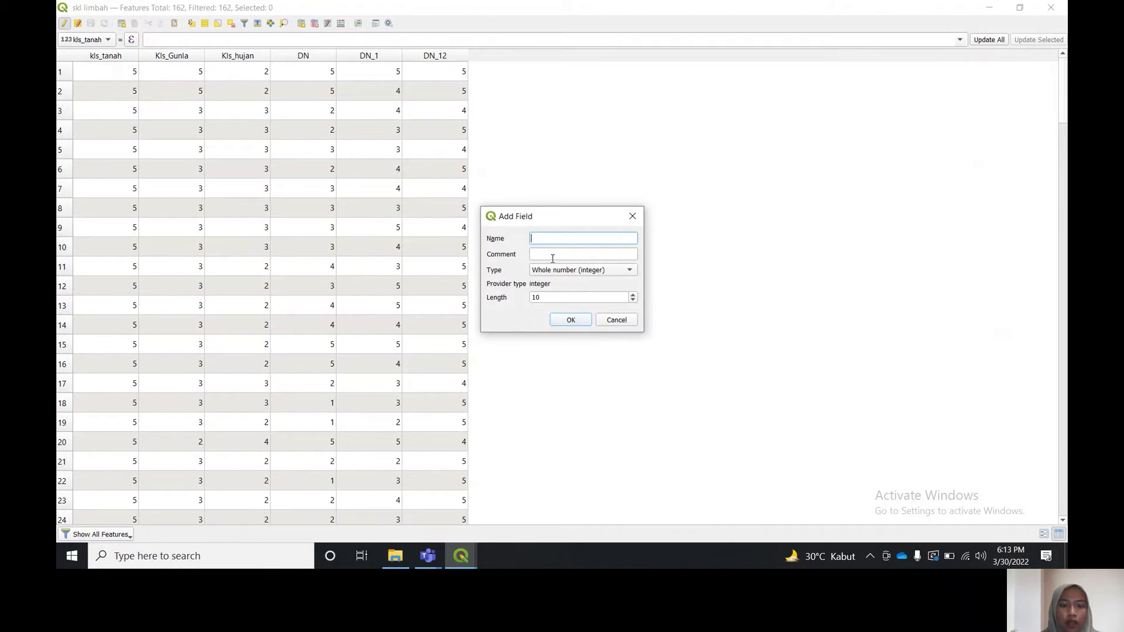
type("Total")
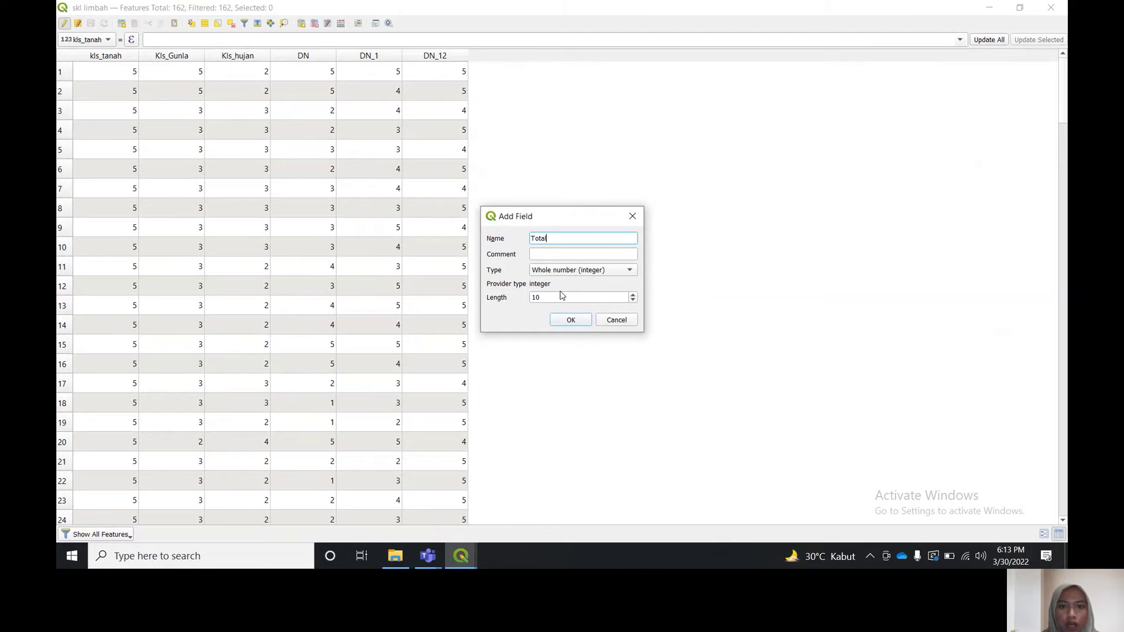
left_click(570, 321)
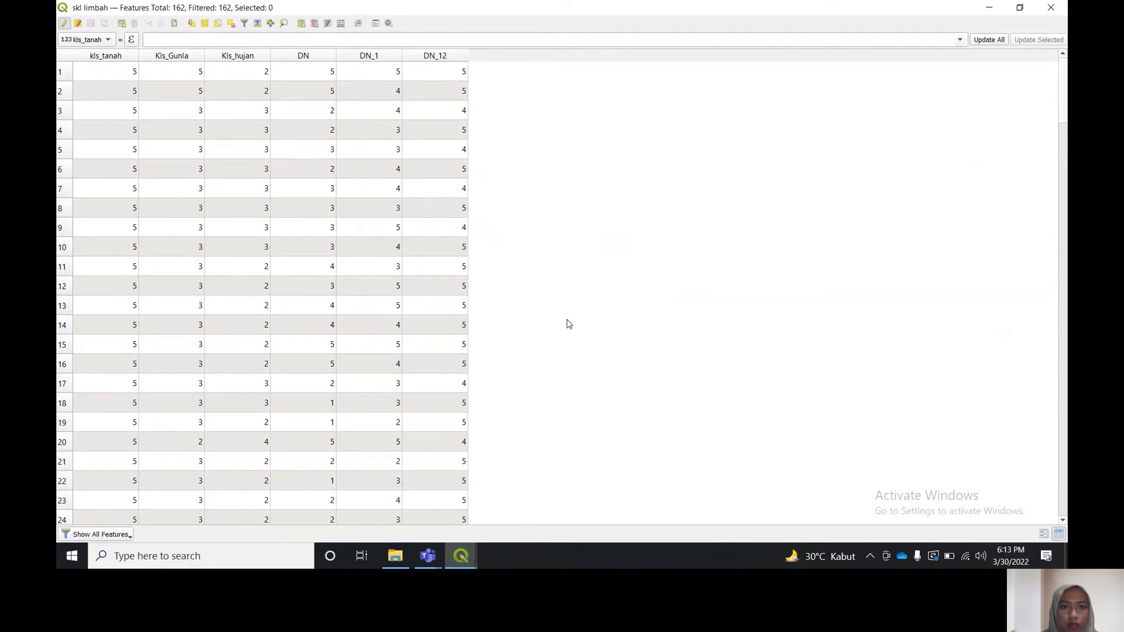
Set the Field Calculator for skl limbah to update the existing Total field
left_click(340, 25)
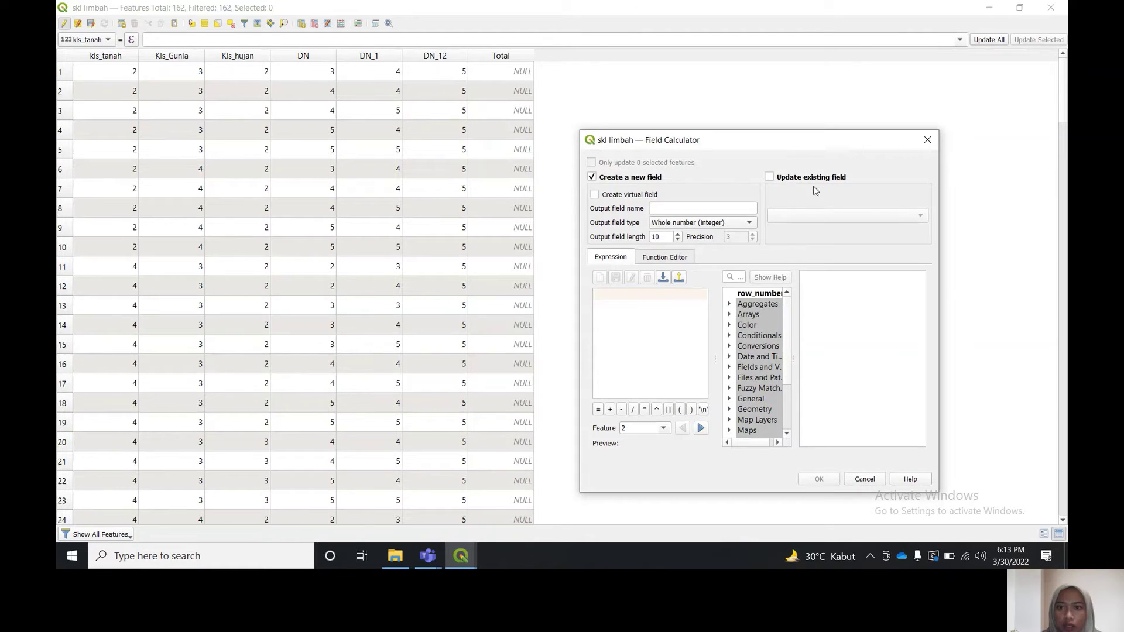
left_click(769, 176)
left_click(782, 217)
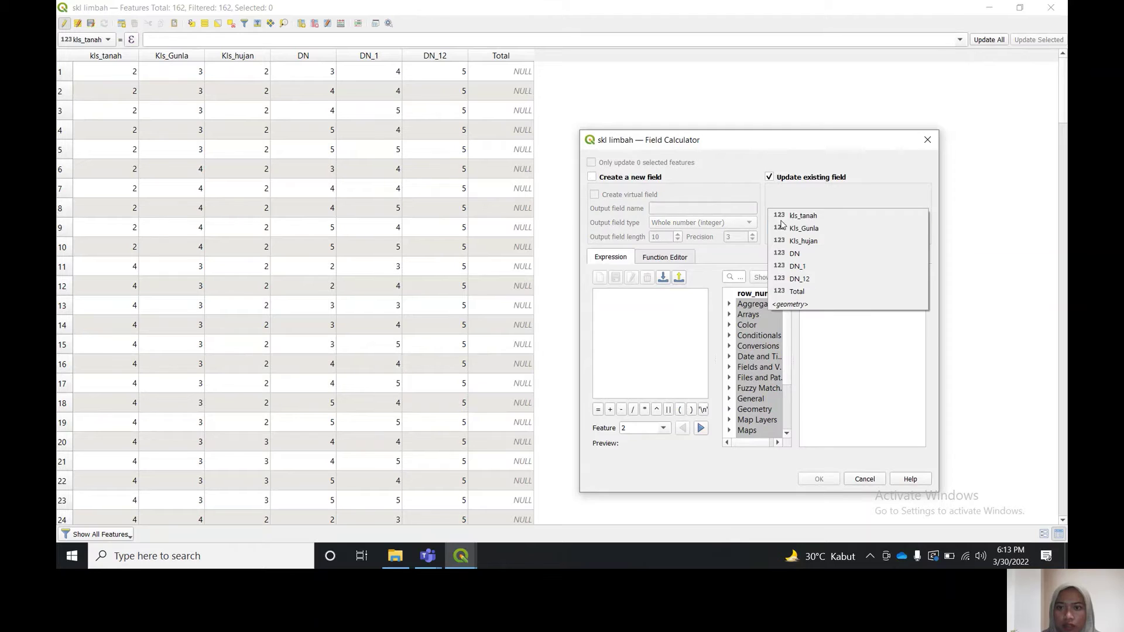
left_click(809, 293)
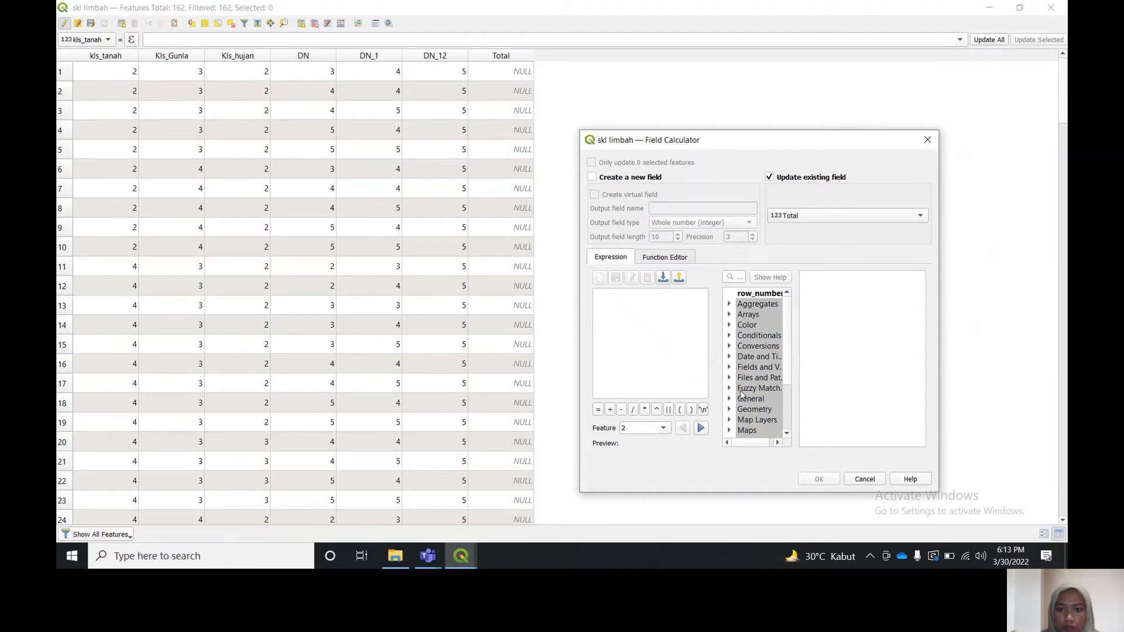
Begin the Total field's expression as the sum of the kls_tanah, Kls_Gunla and Kls_hujan fields
left_click(729, 378)
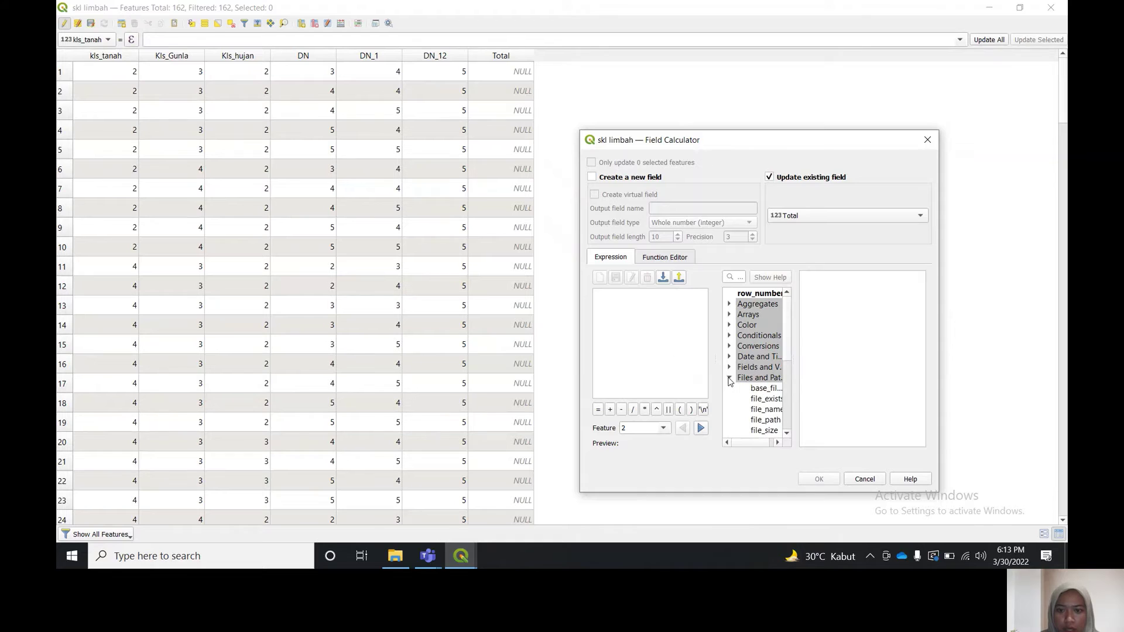
left_click(729, 377)
left_click(729, 368)
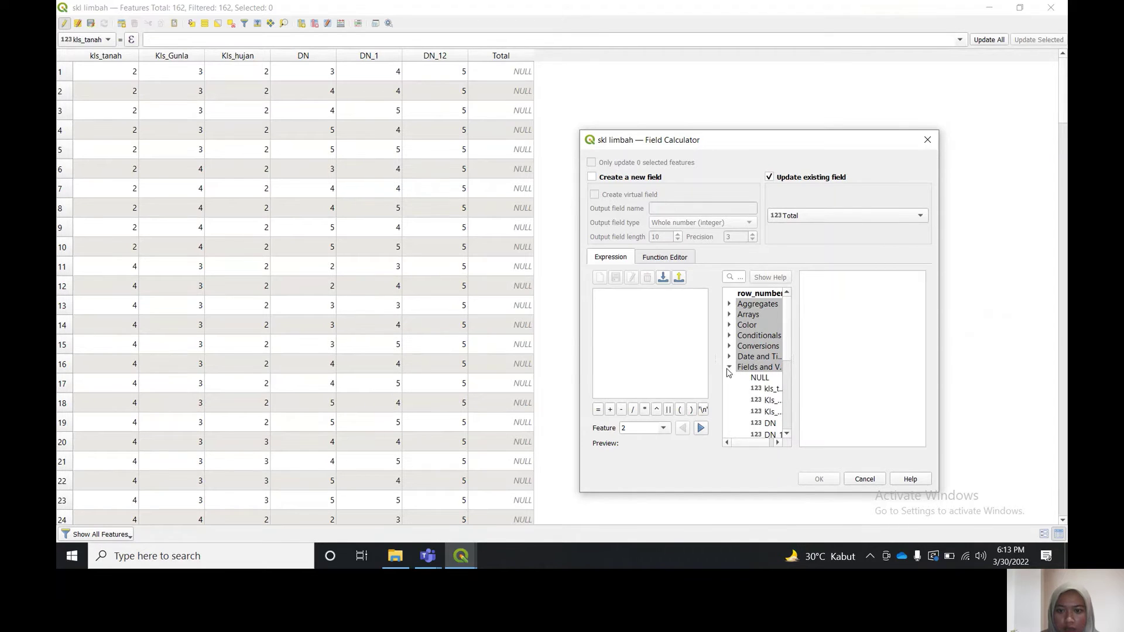
double_click(770, 388)
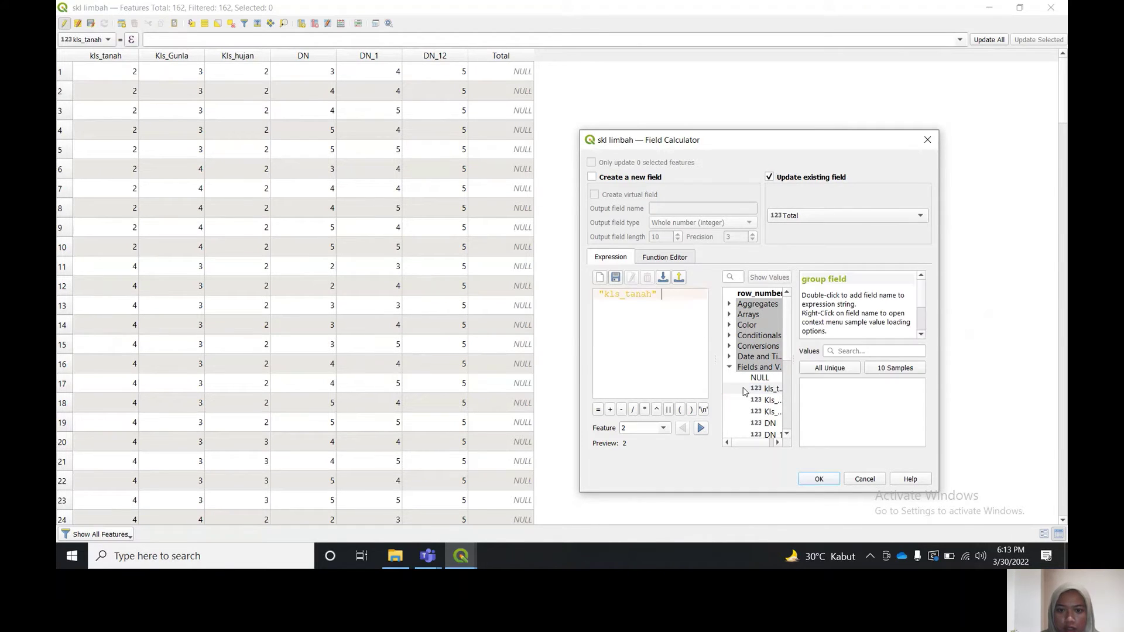
left_click(609, 409)
left_click(771, 401)
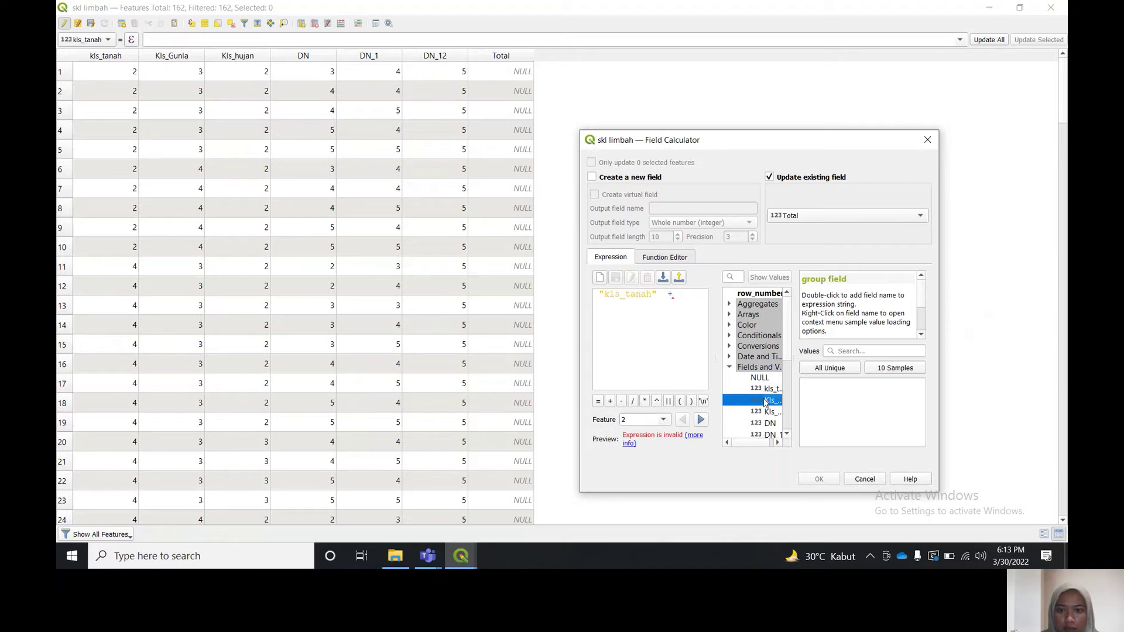
double_click(735, 401)
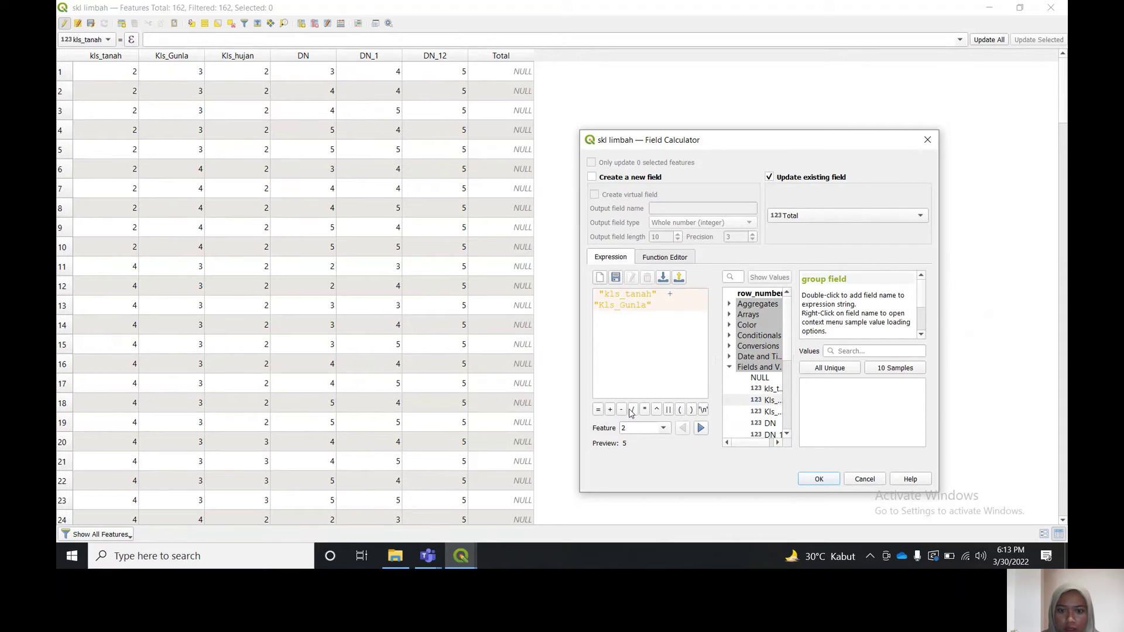
left_click(610, 403)
double_click(770, 412)
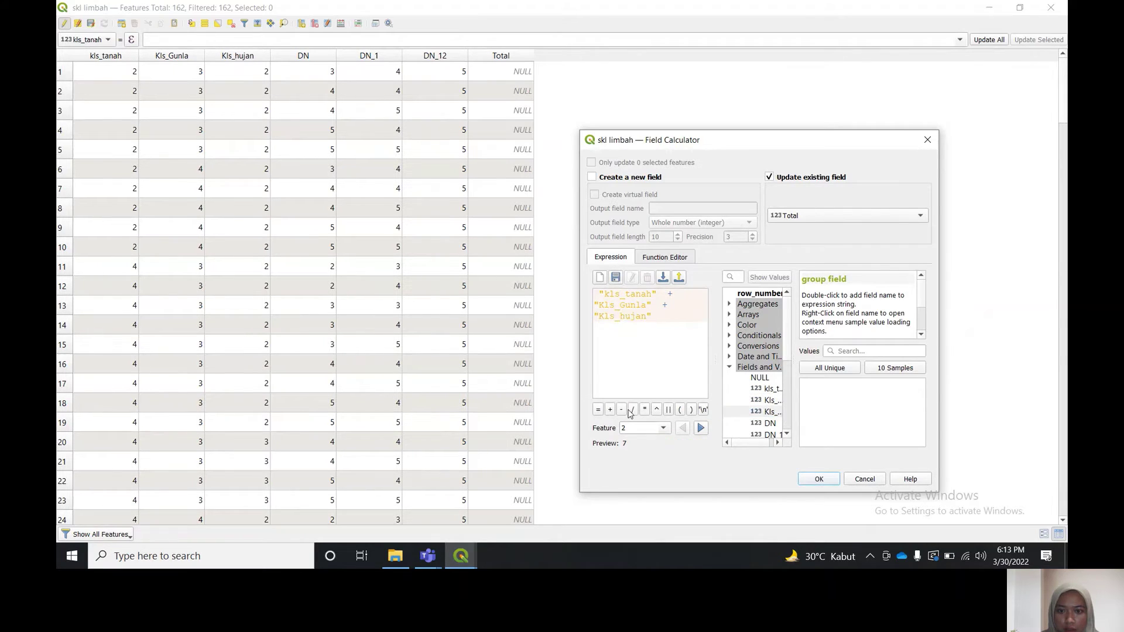
Extend the sum in the expression with the DN, DN_1 and DN_12 fields
left_click(610, 403)
double_click(771, 423)
left_click(610, 410)
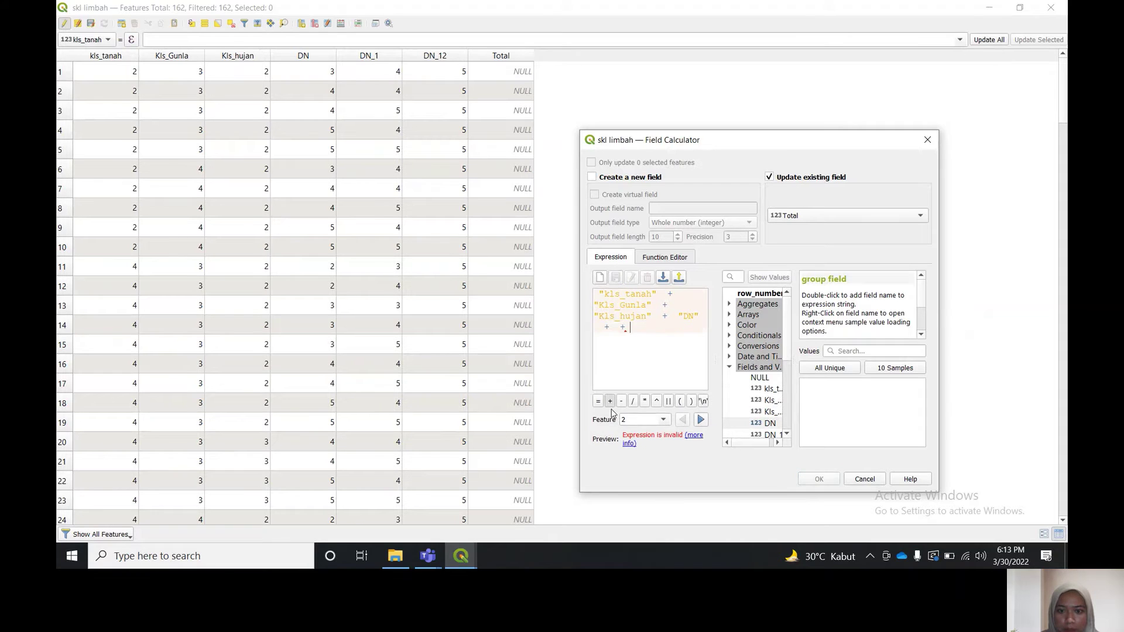
left_click(609, 410)
double_click(770, 434)
scroll(789, 367, "down", 2)
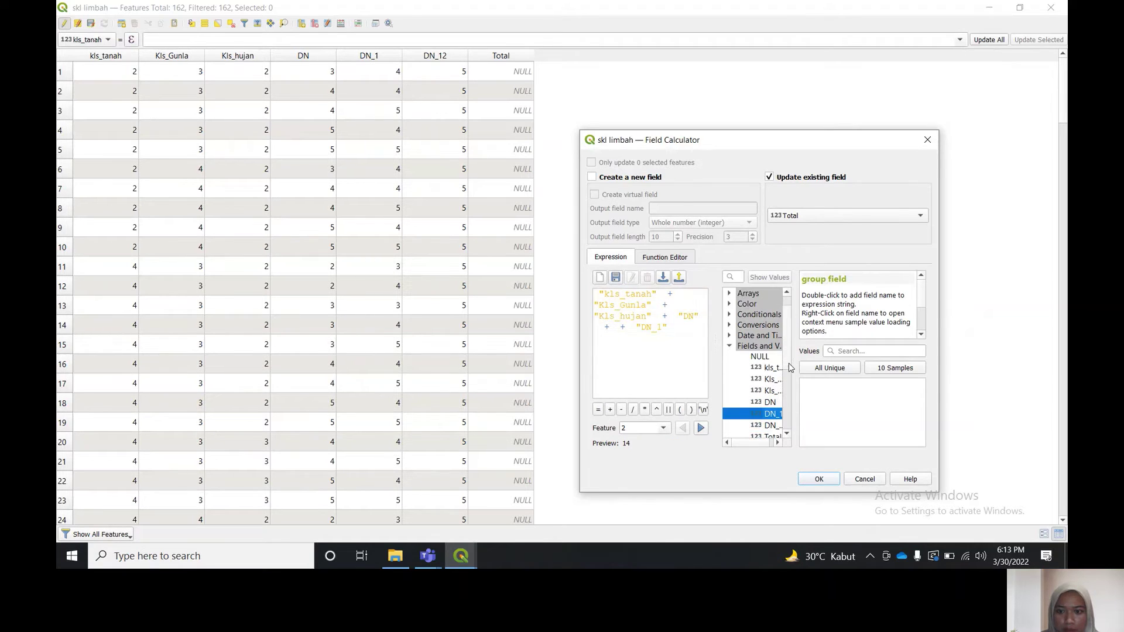
left_click(610, 409)
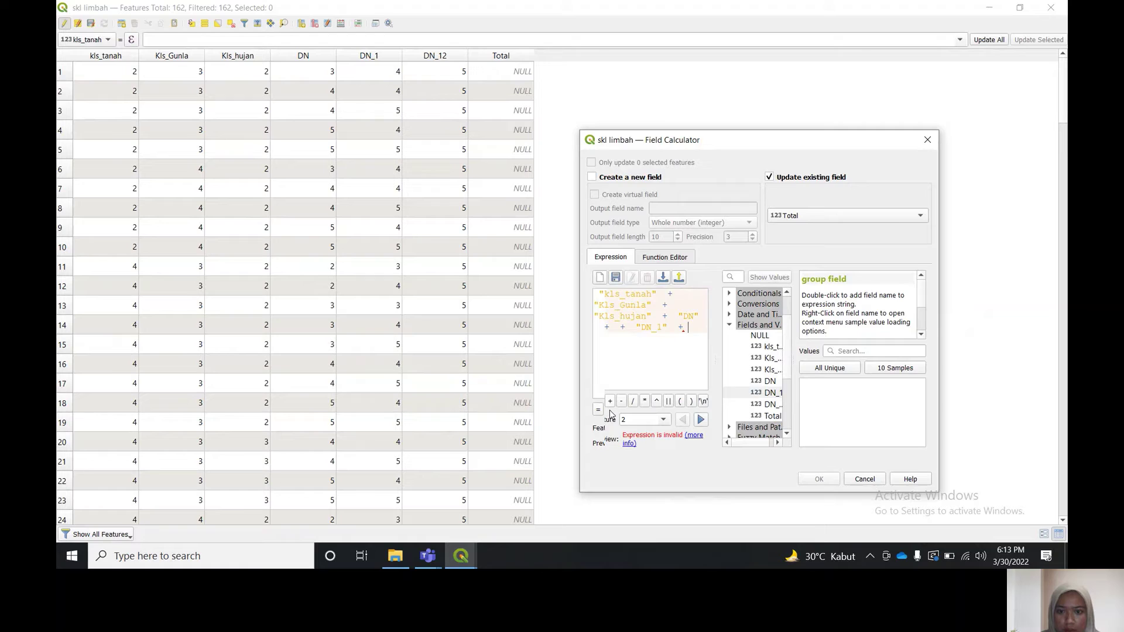
double_click(771, 404)
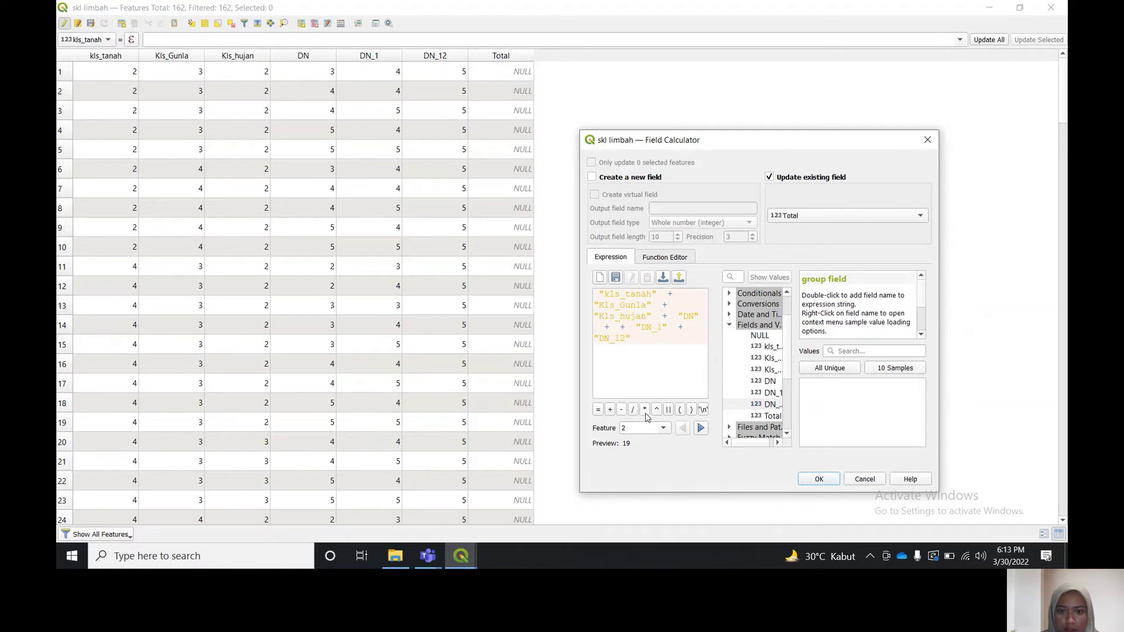
Enclose the whole sum in parentheses and remove the duplicate plus sign before DN_1
left_click(691, 409)
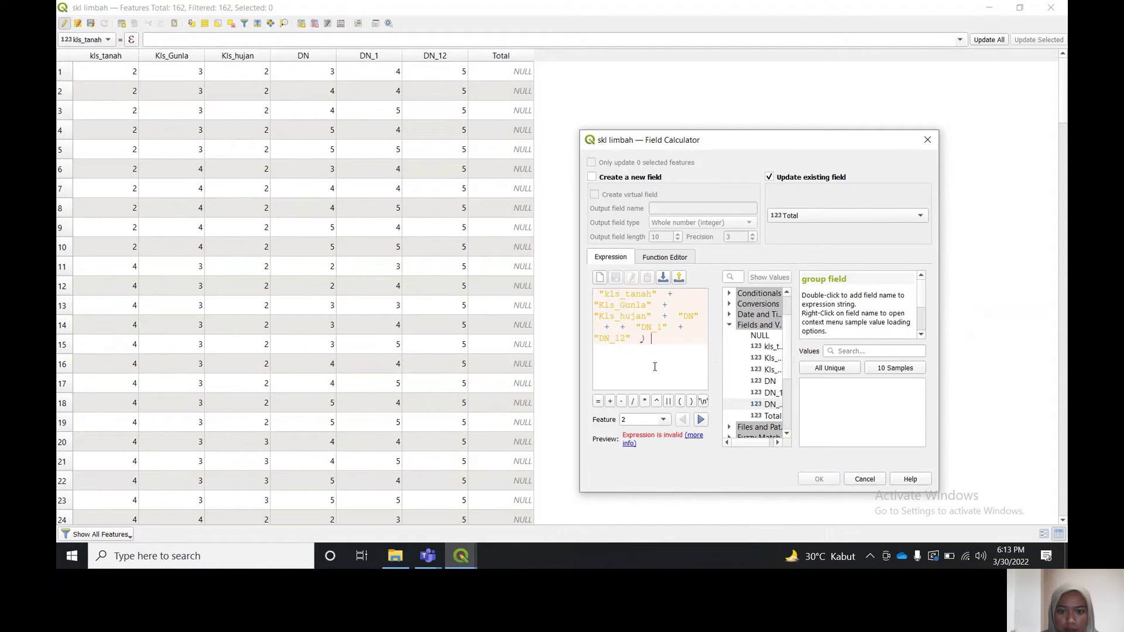
left_click(681, 403)
left_click(676, 303)
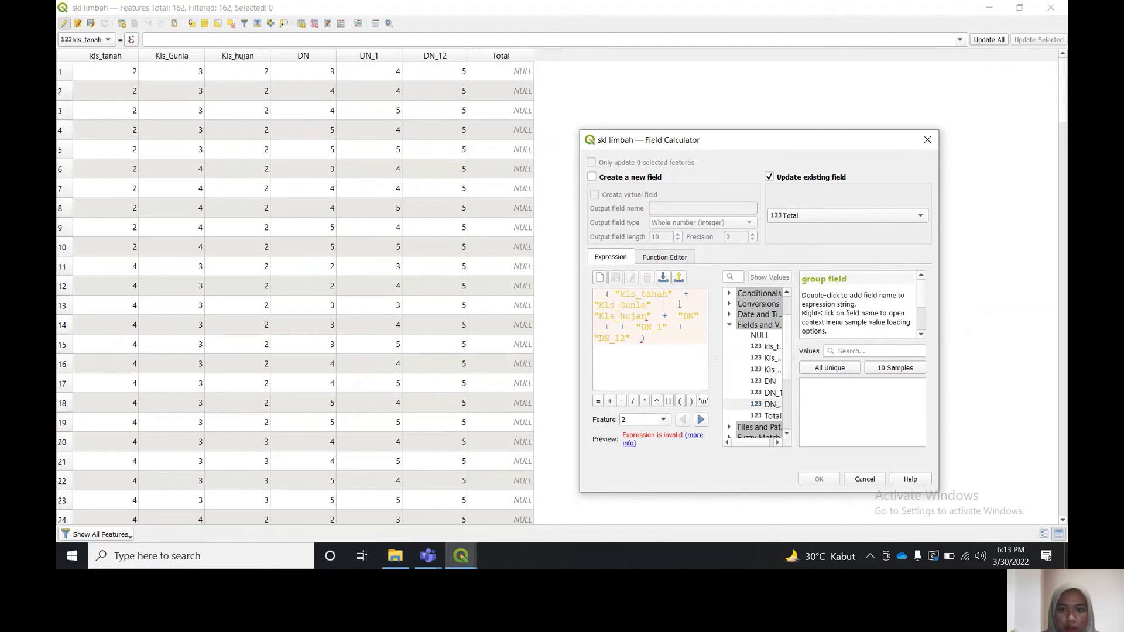
key("BackSpace")
type("+")
left_click(630, 327)
key("BackSpace")
key("BackSpace")
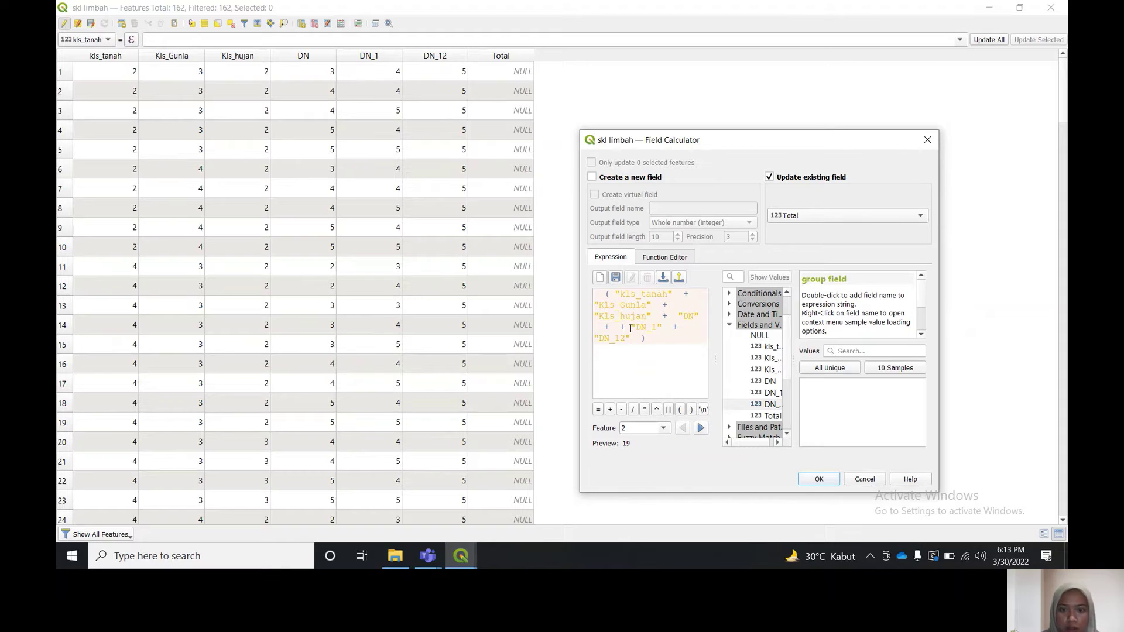
key("BackSpace")
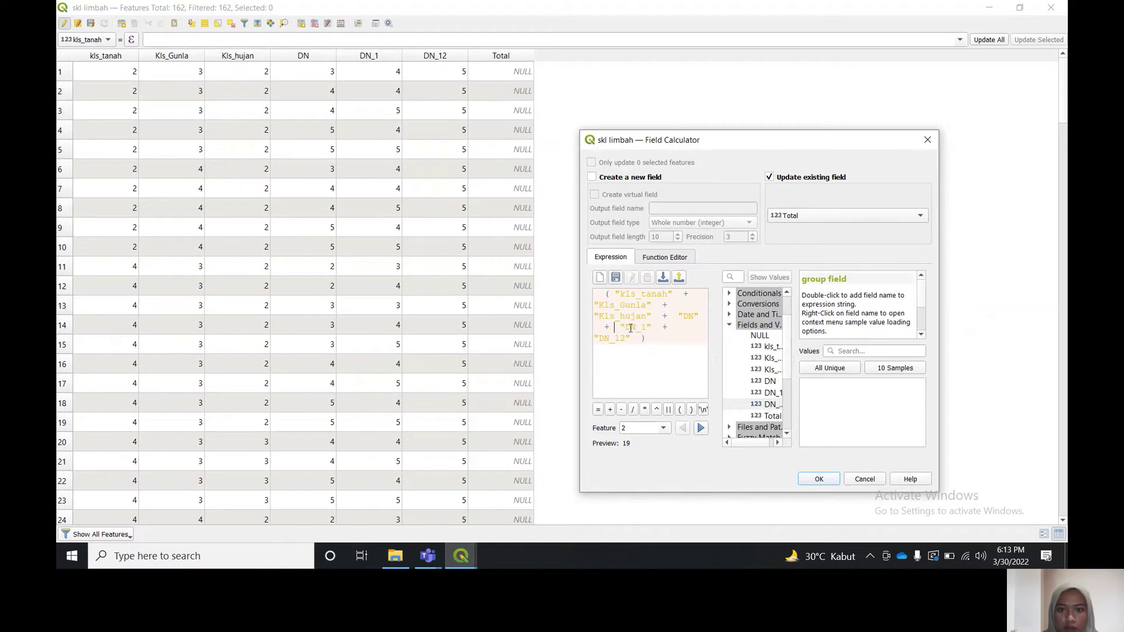
Divide the parenthesised sum by 6 and apply the calculation to the Total field
left_click(675, 342)
type("/")
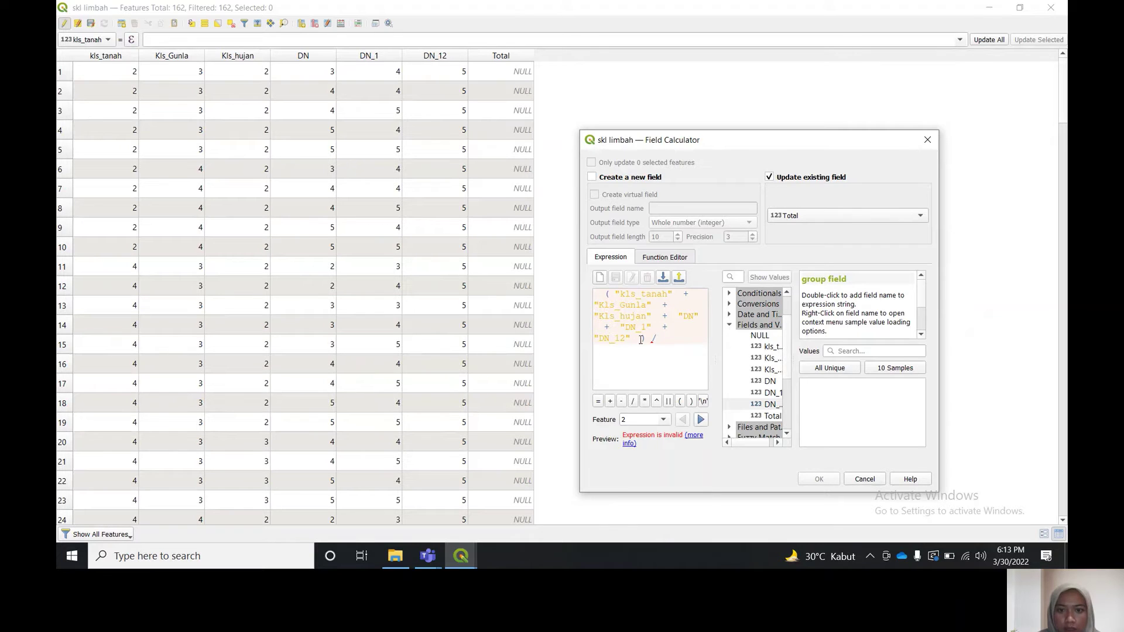
type("6")
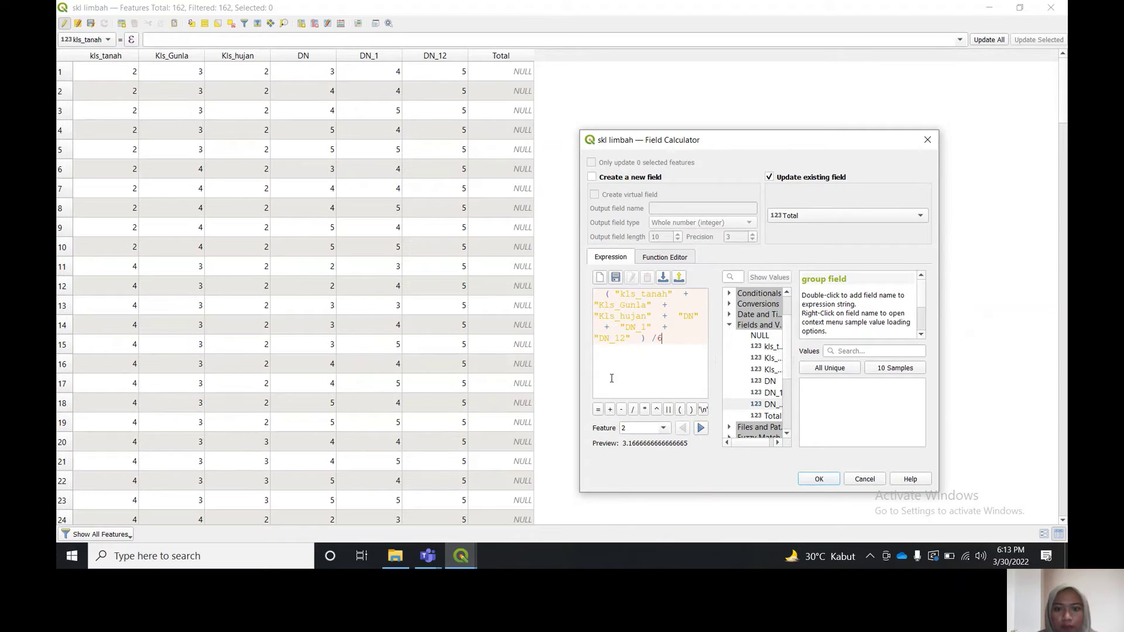
left_click(818, 479)
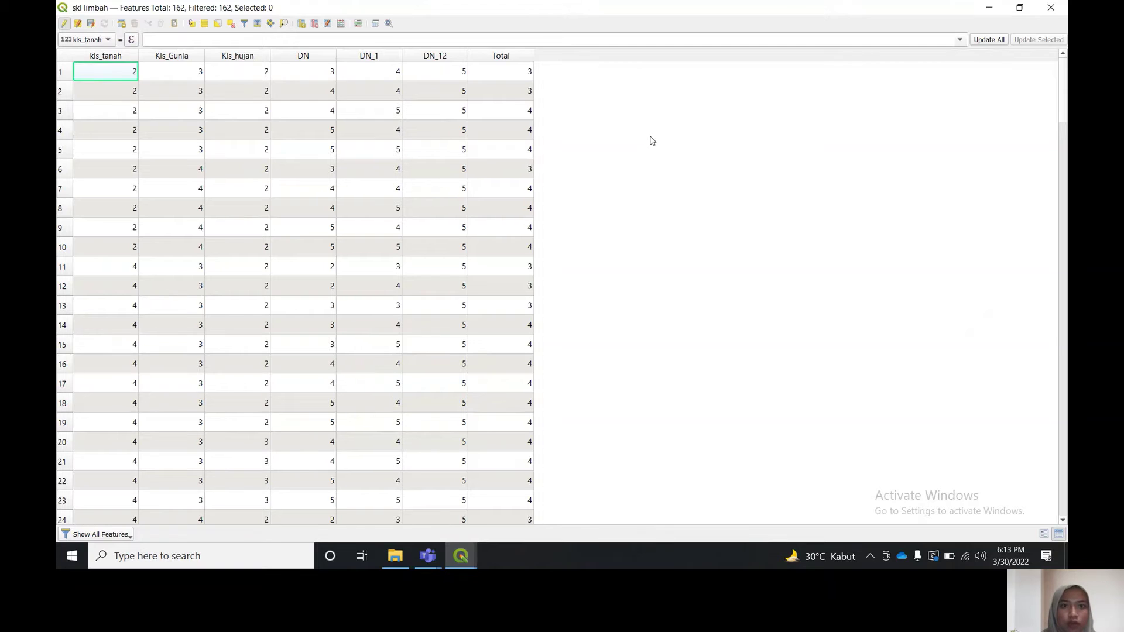
Add a text (string) field named SKL_Limbah with length 30 to the skl limbah attribute table
scroll(641, 152, "down", 11)
left_click_drag(1063, 169, 1063, 55)
left_click(302, 25)
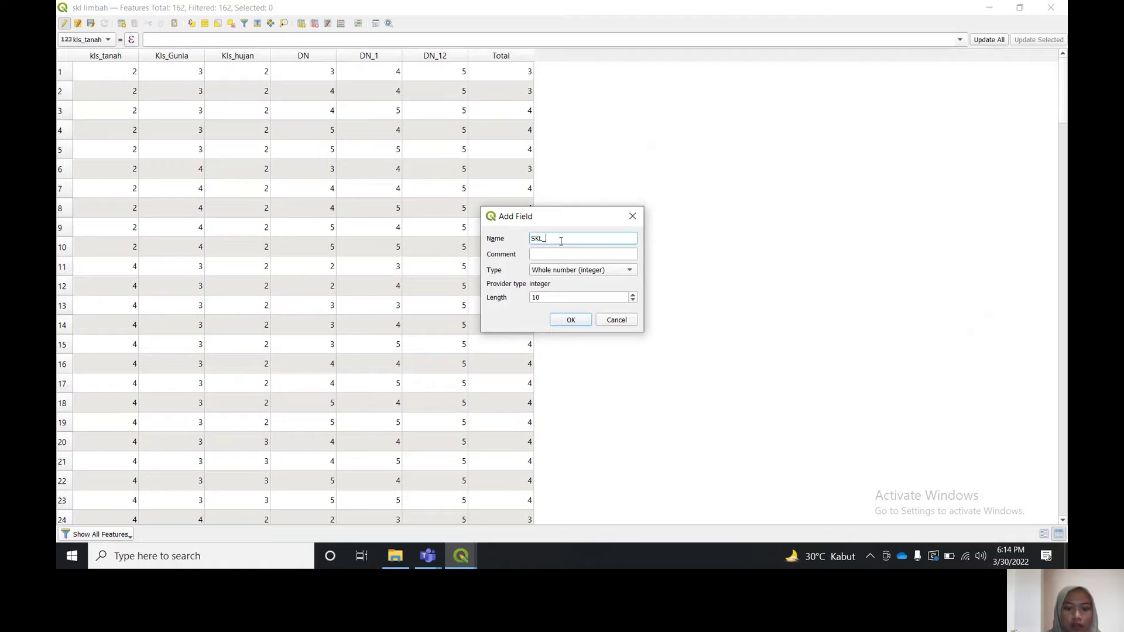
key("BackSpace")
key("BackSpace")
key("BackSpace")
right_click(562, 240)
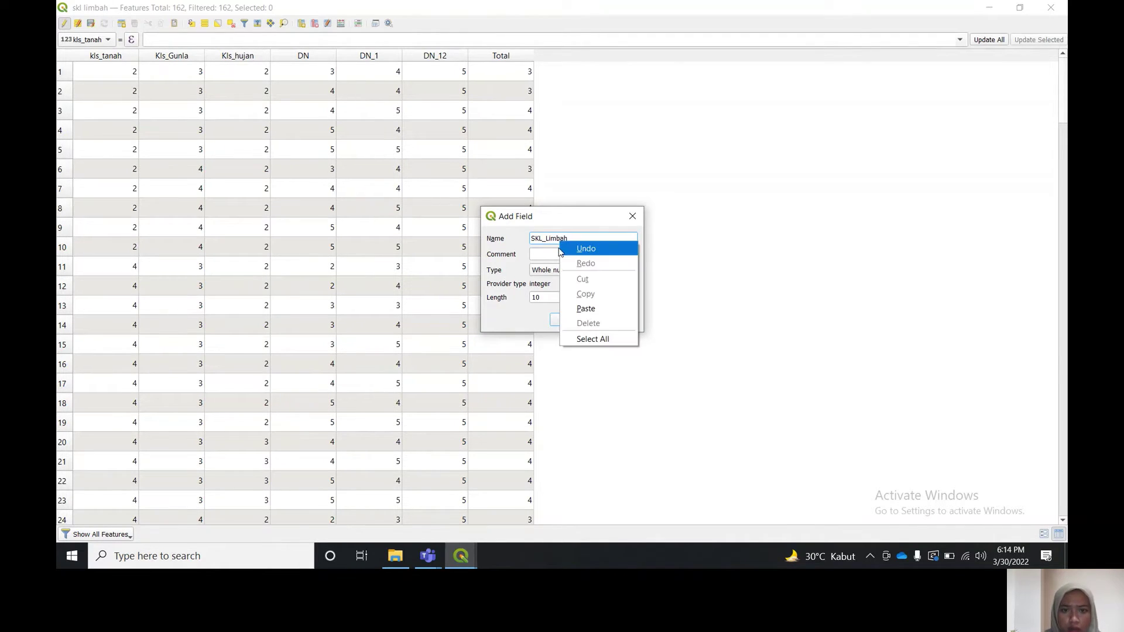
left_click(570, 270)
left_click(562, 308)
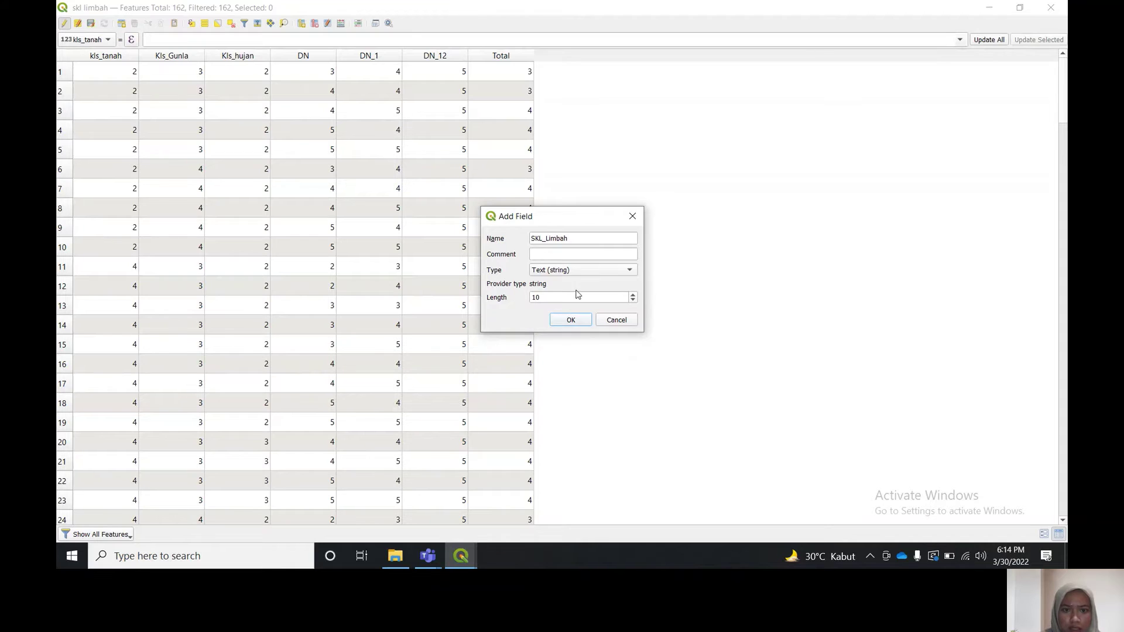
double_click(540, 299)
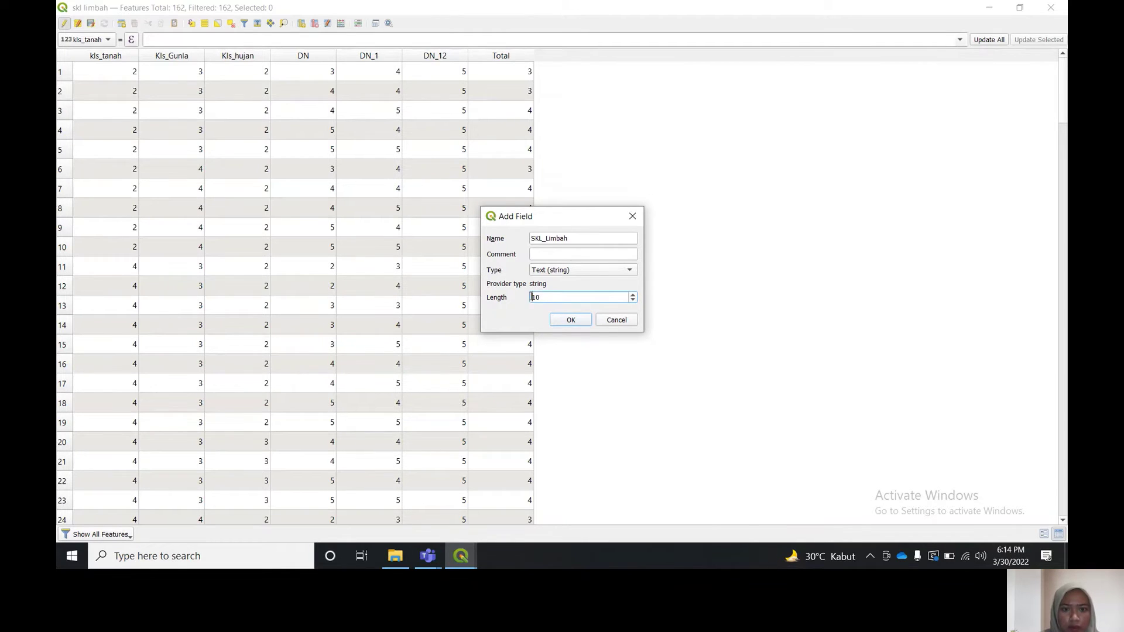
type("30")
key("BackSpace")
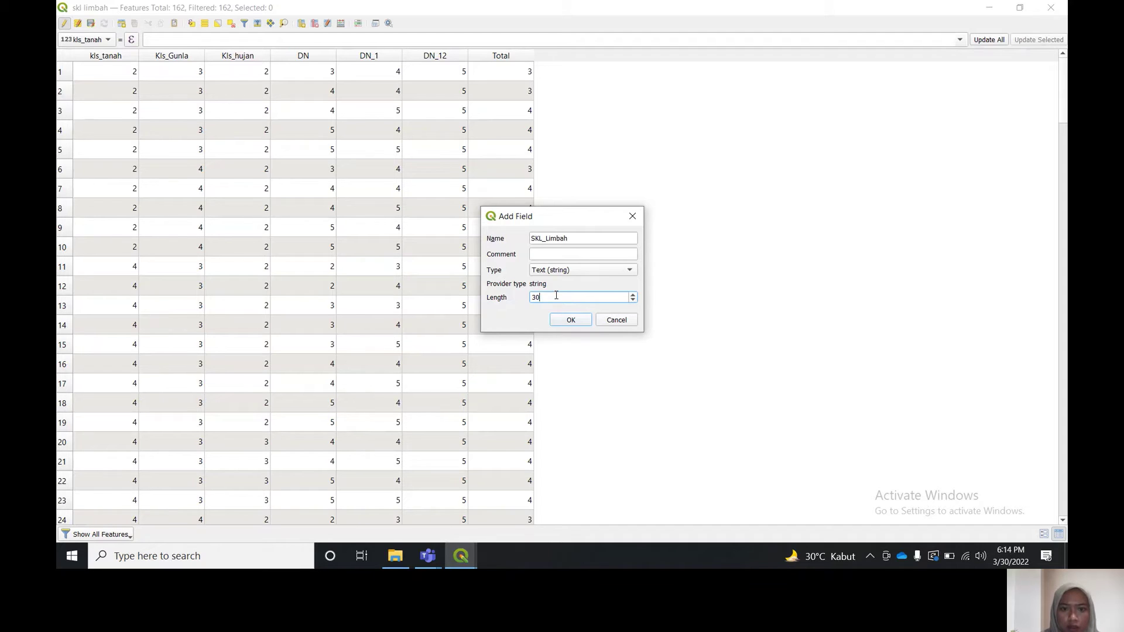
left_click(572, 321)
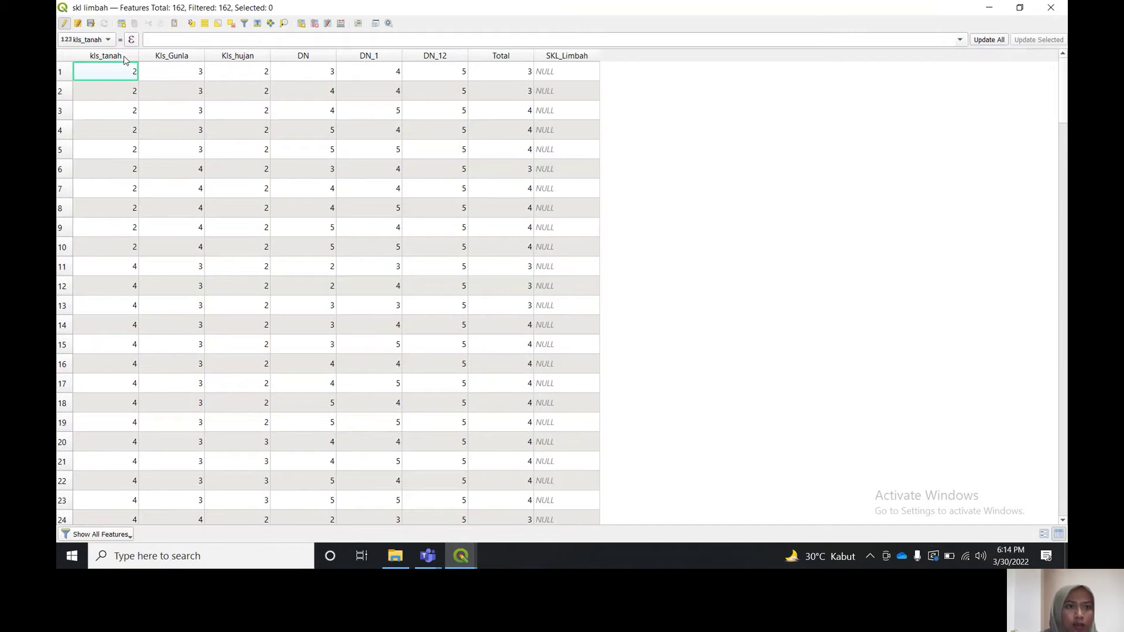
Select the skl limbah features matching the expression "Total" = '3', and close the selection dialog
left_click(192, 24)
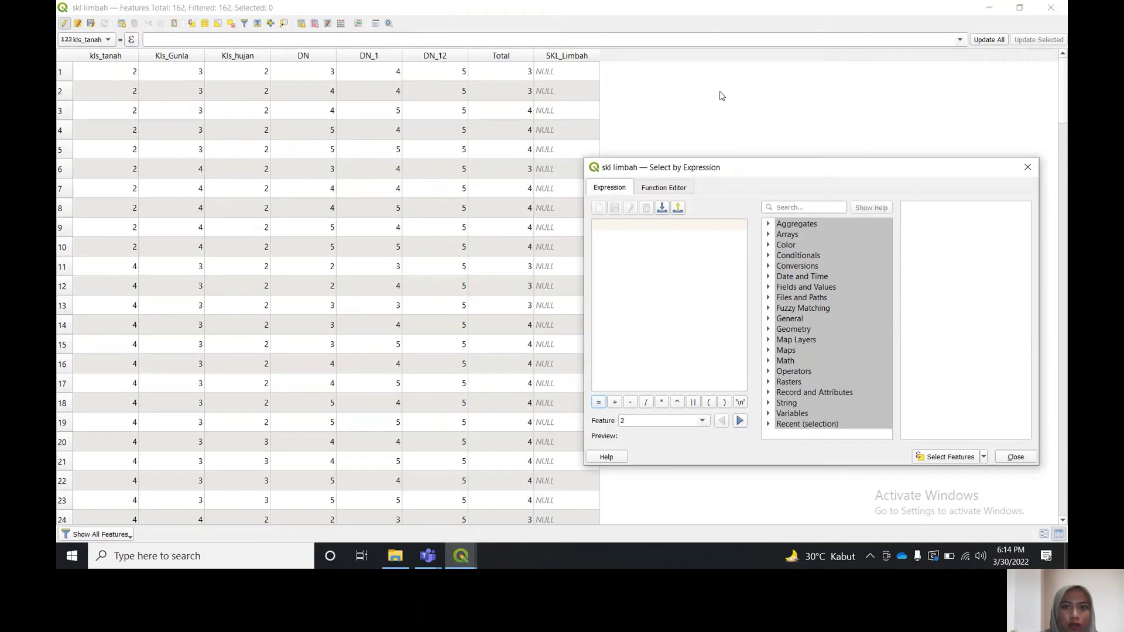
left_click_drag(723, 165, 652, 118)
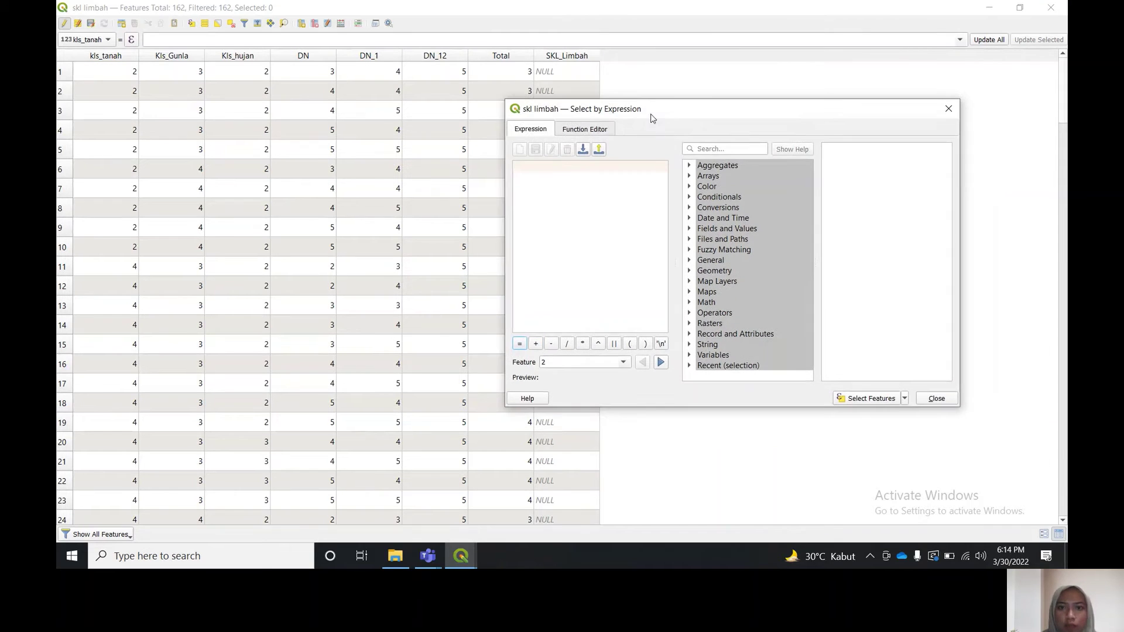
left_click(689, 229)
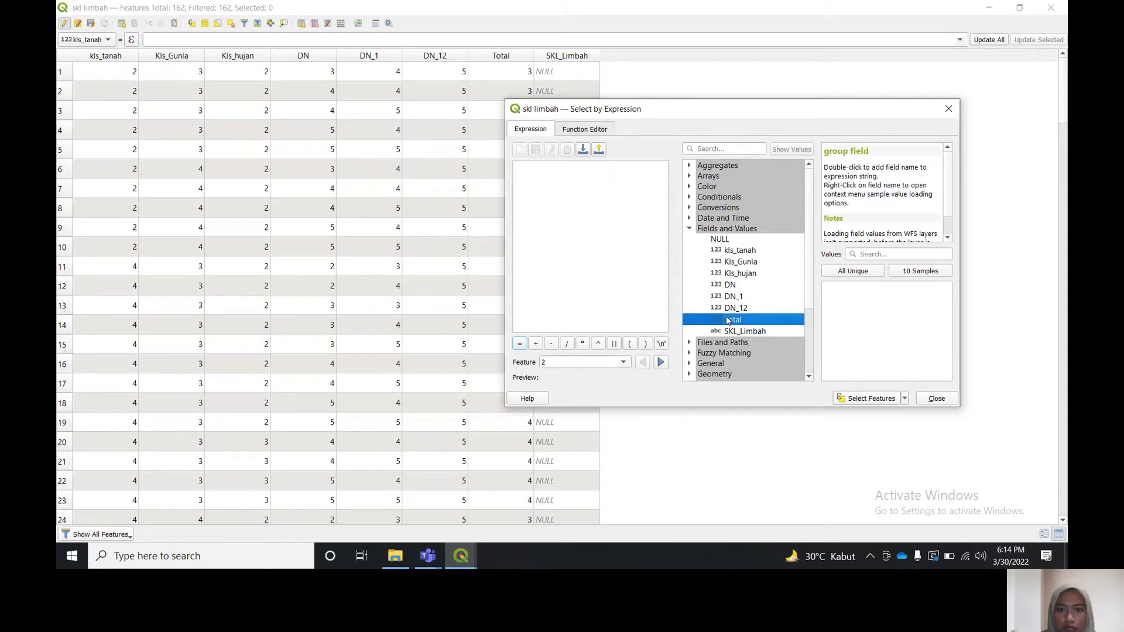
double_click(726, 319)
left_click(520, 344)
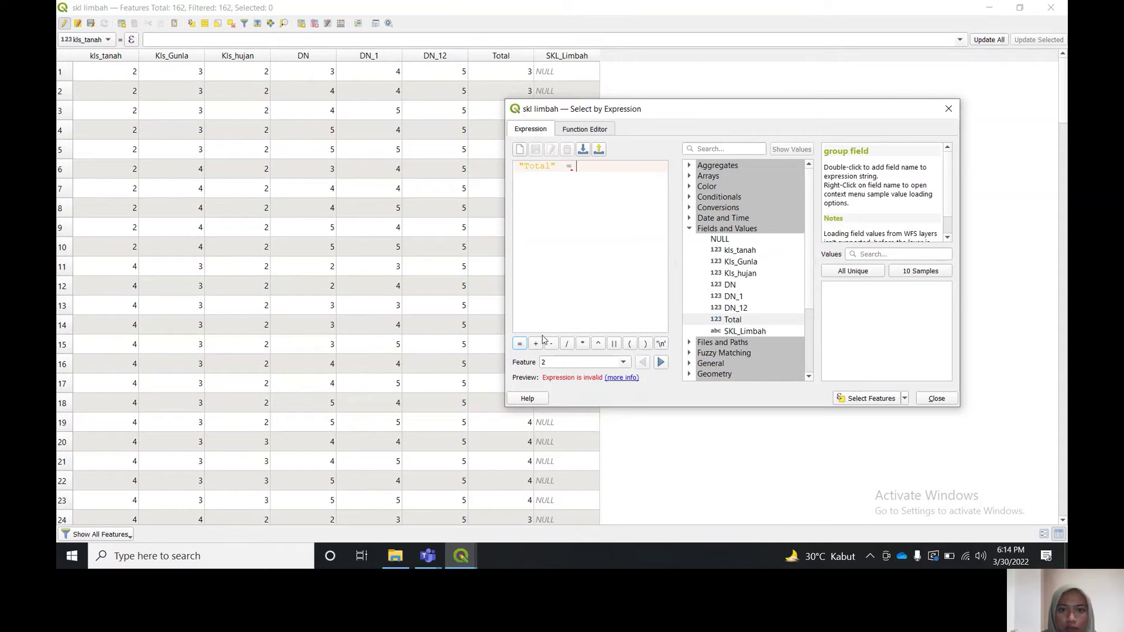
left_click(851, 272)
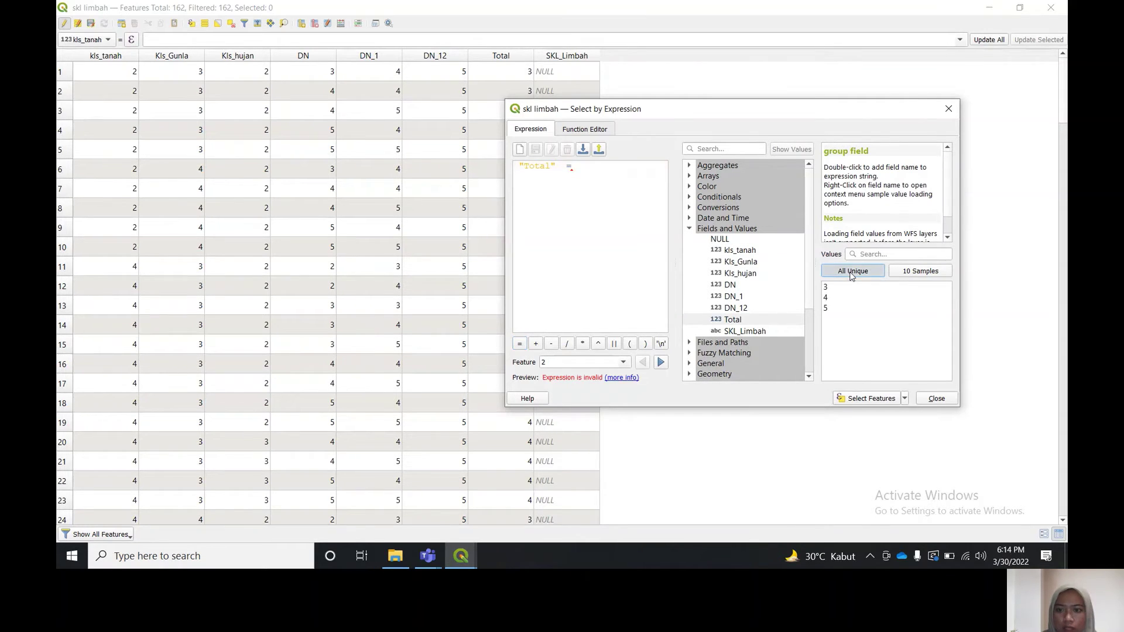
double_click(828, 288)
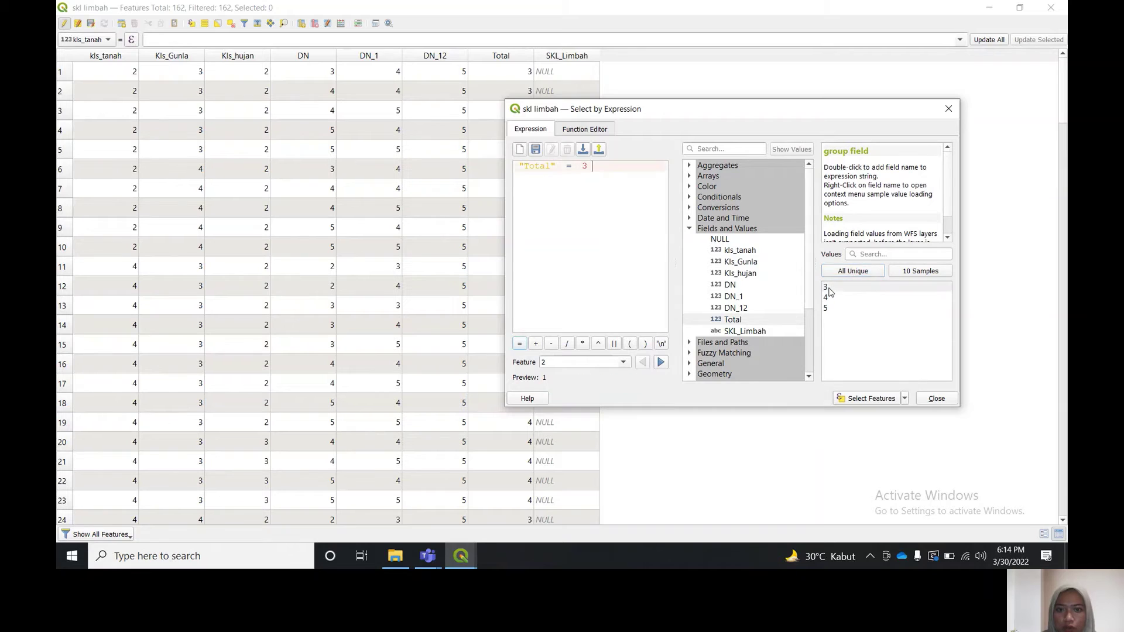
left_click(583, 165)
type("'3")
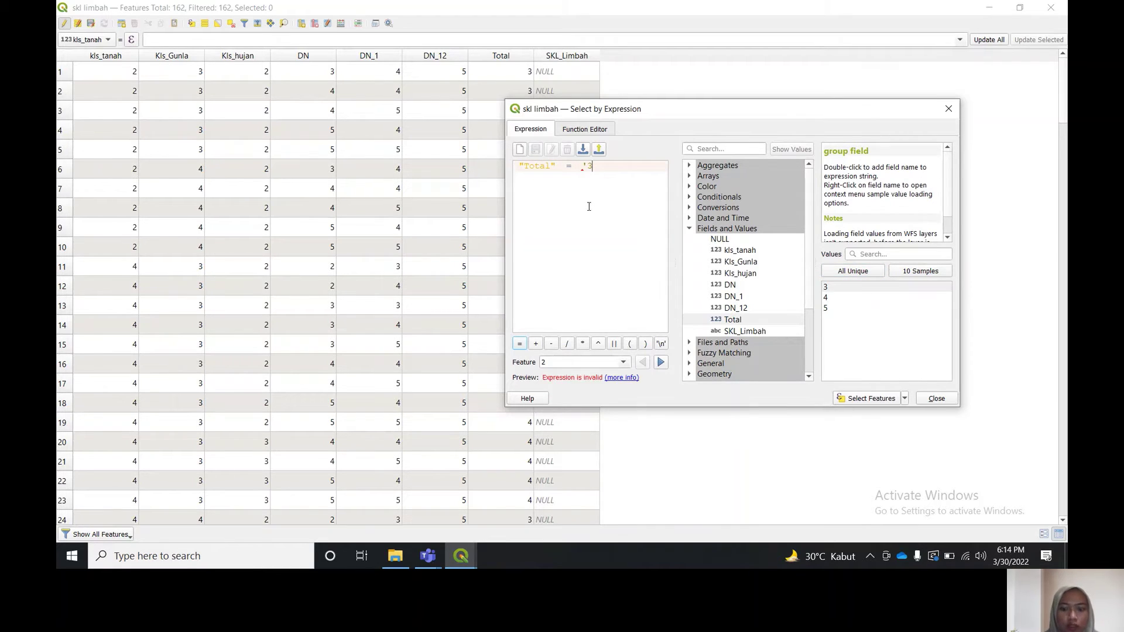
type("'3")
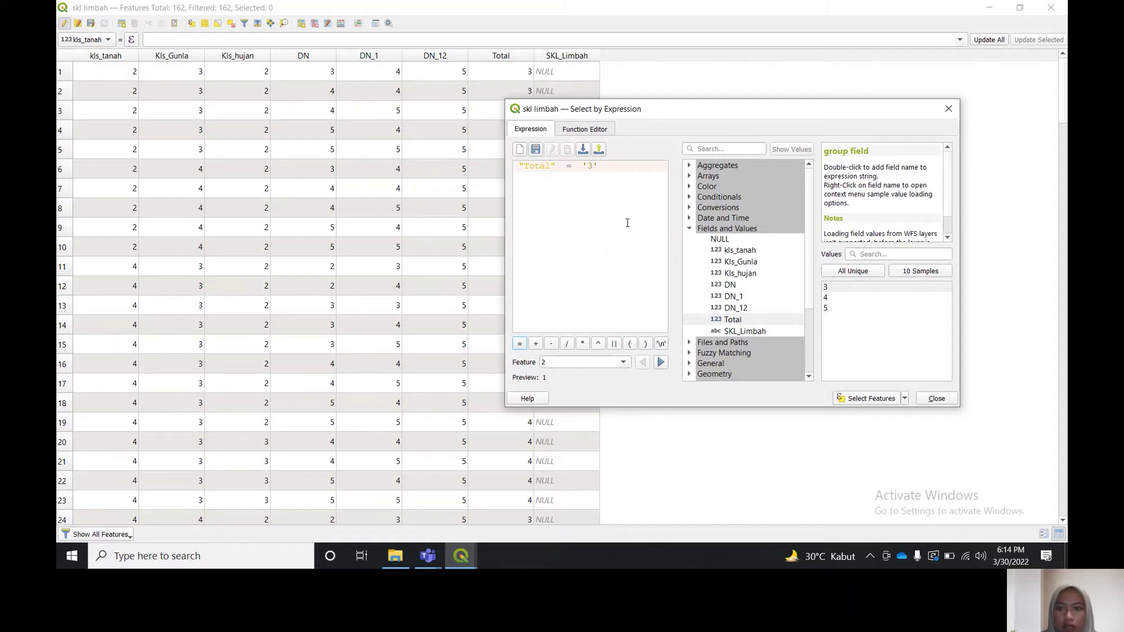
left_click(862, 399)
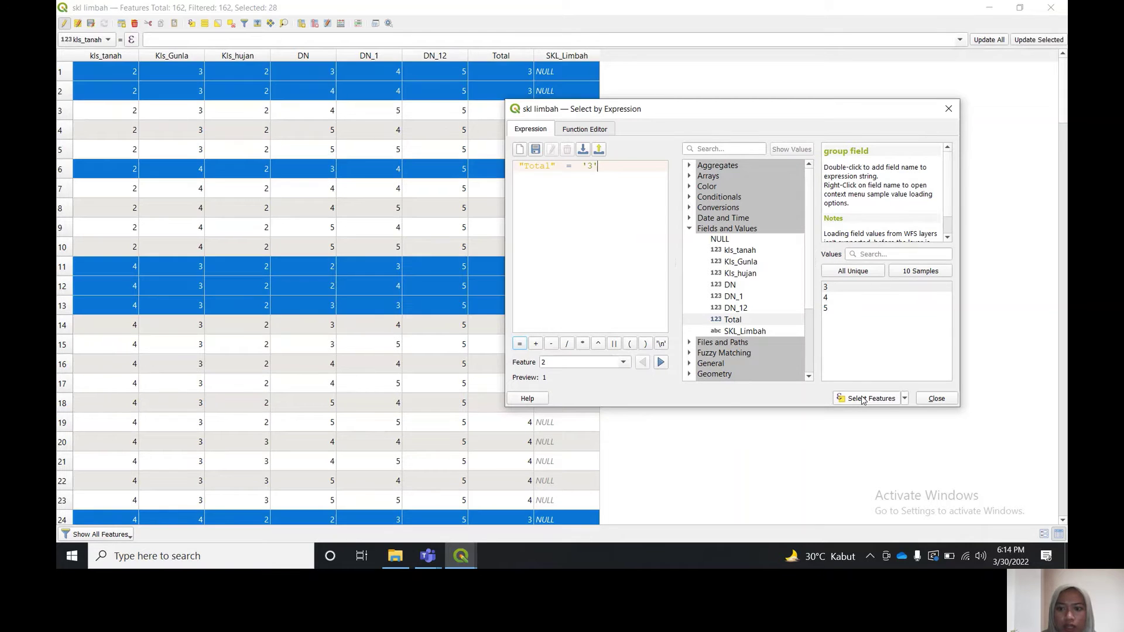
key("Escape")
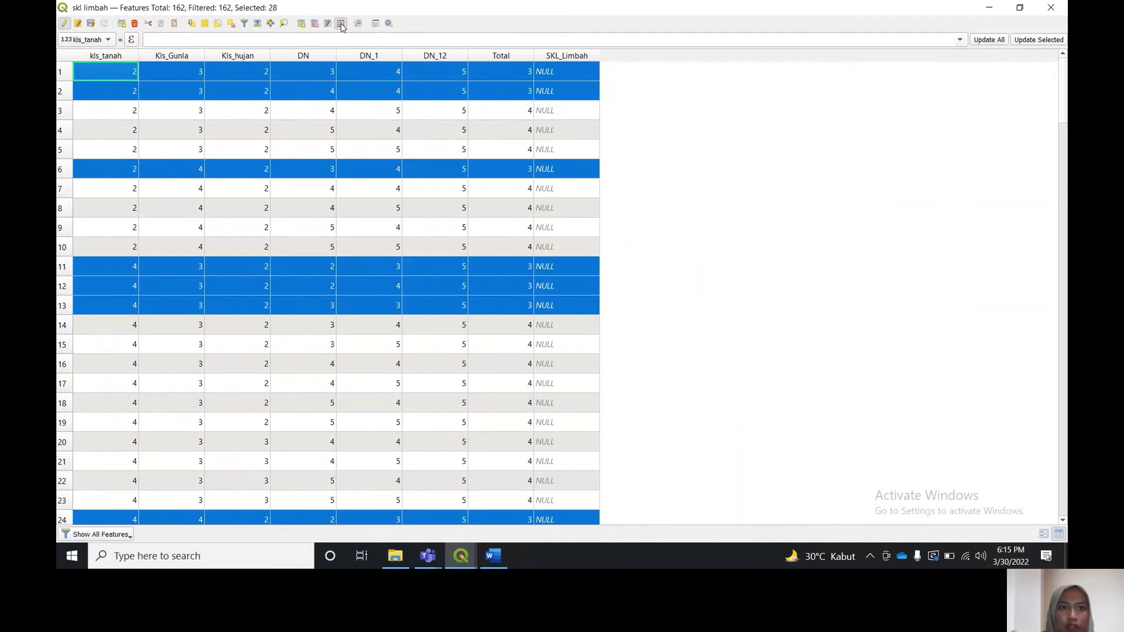
Update the existing SKL_Limbah field to 'Sedang' for the selected features with the Field Calculator
left_click(341, 24)
left_click(764, 137)
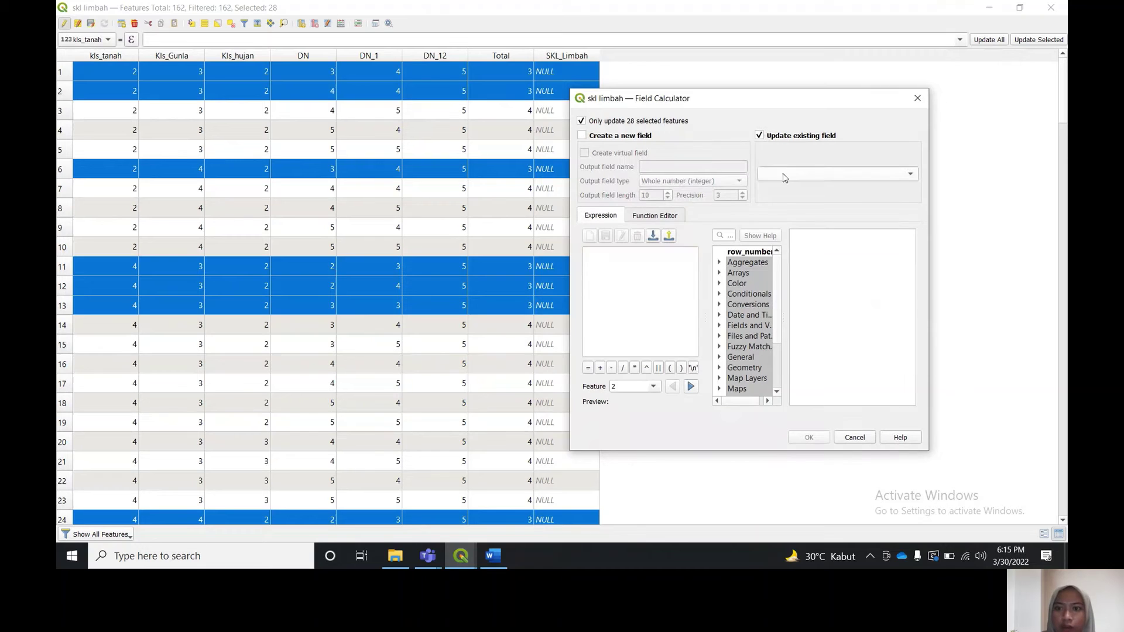
left_click(784, 175)
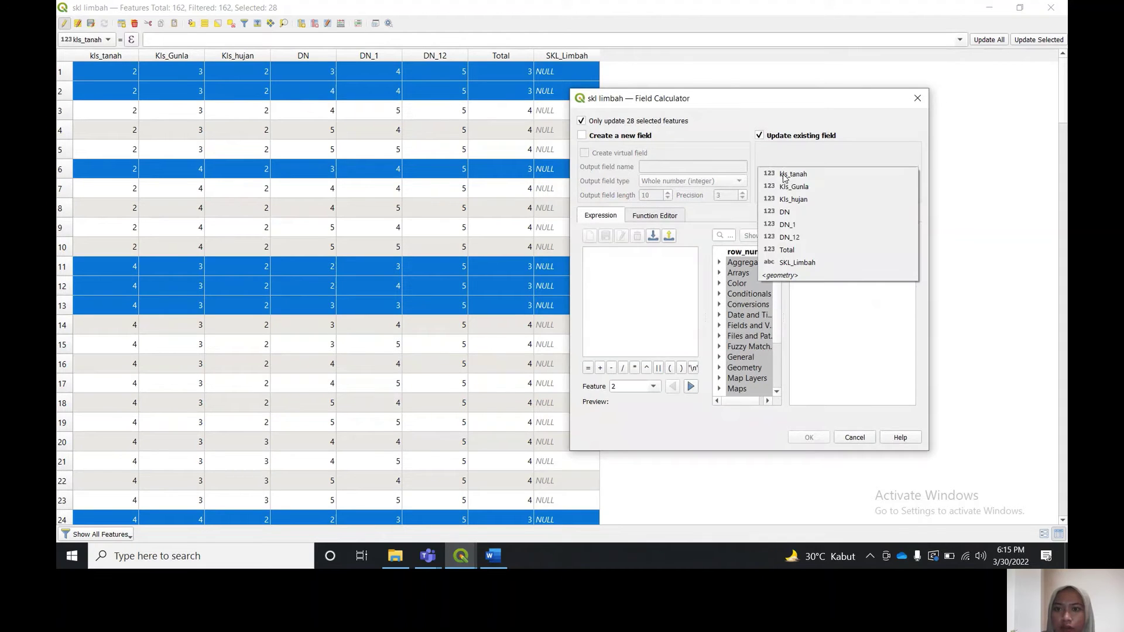
left_click(796, 263)
left_click(604, 254)
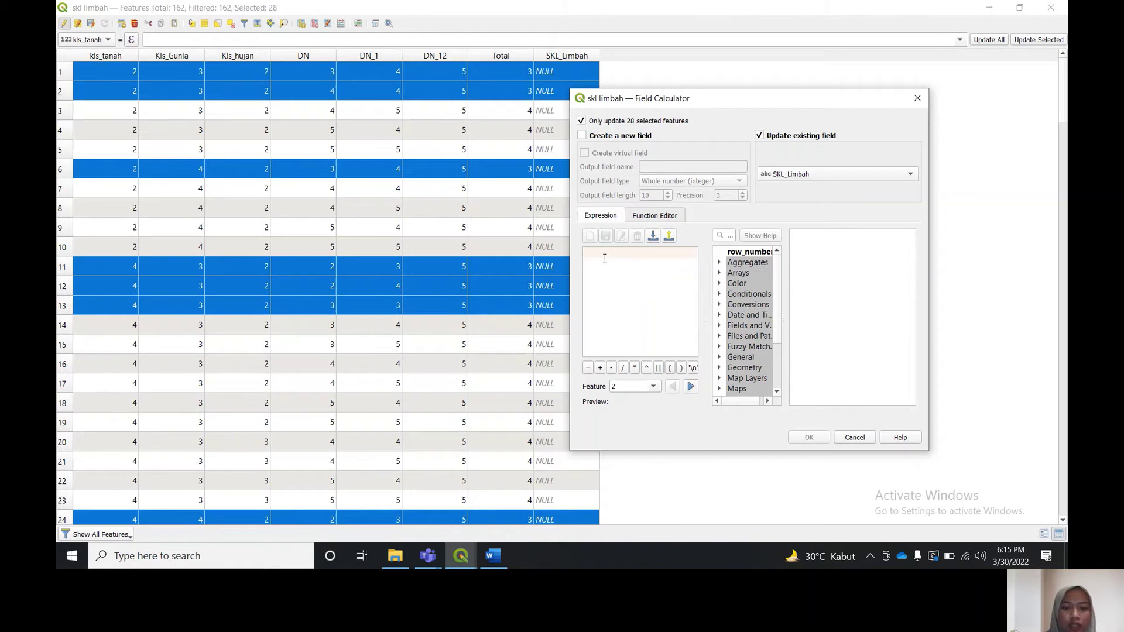
type("'")
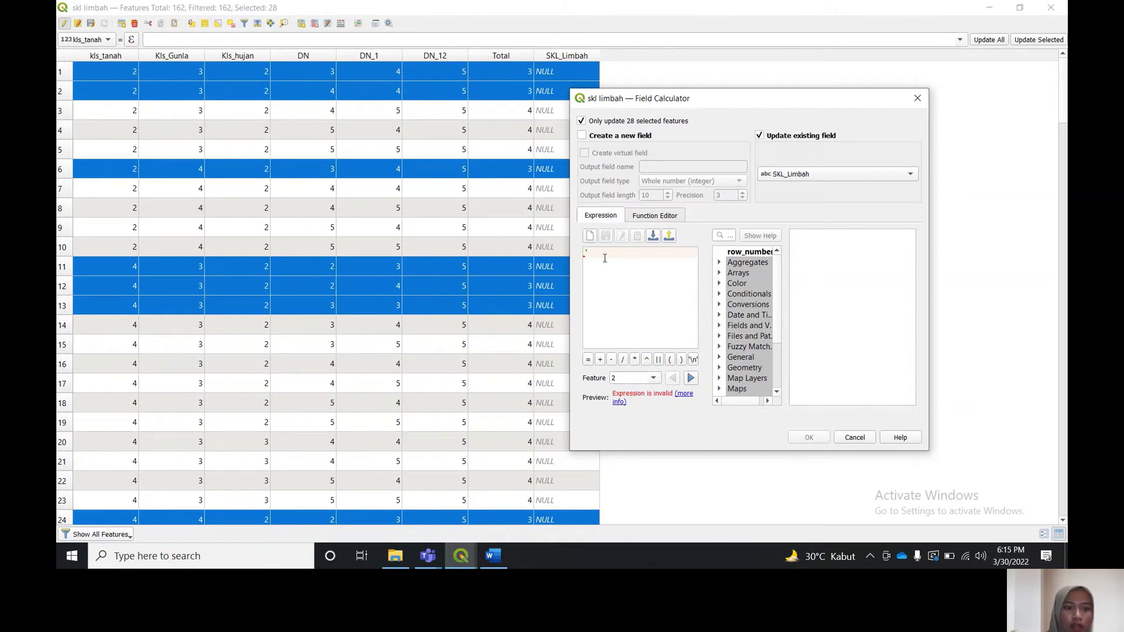
type("Sedang")
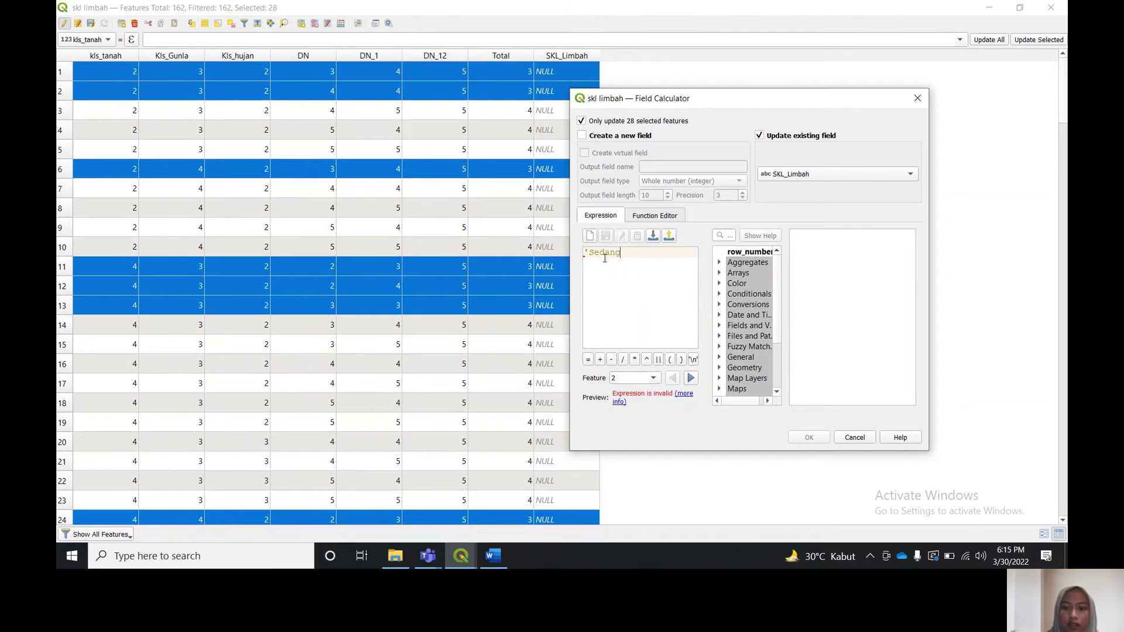
type("'")
left_click(806, 438)
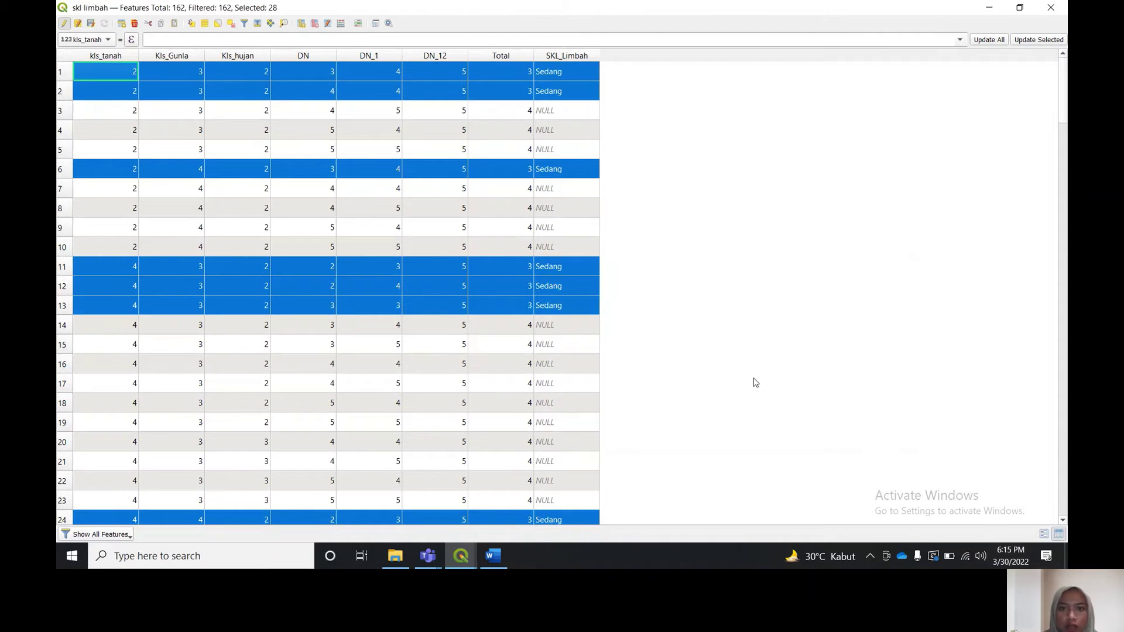
Select the skl limbah features whose "Total" equals '4' by expression, and close the selection dialog
key("ctrl+f3")
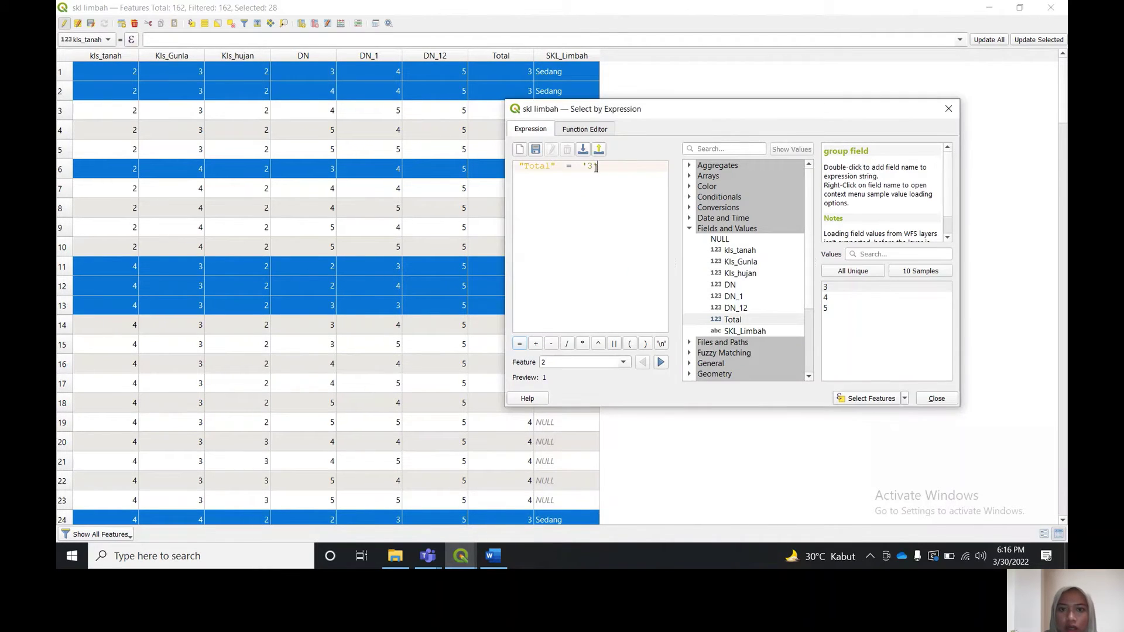
key("BackSpace")
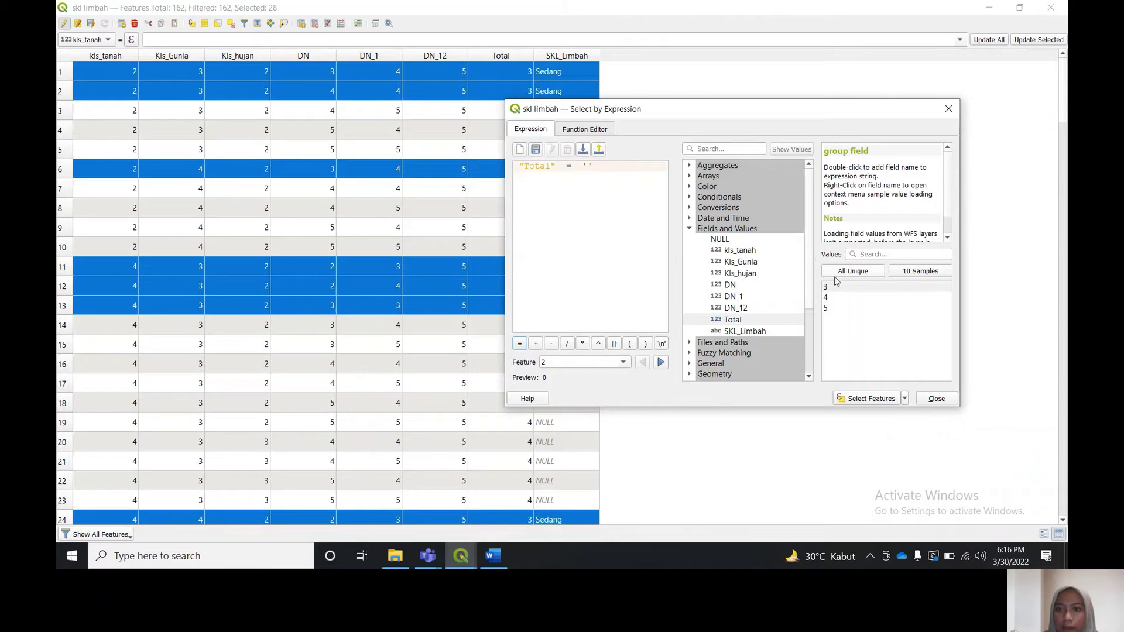
double_click(831, 297)
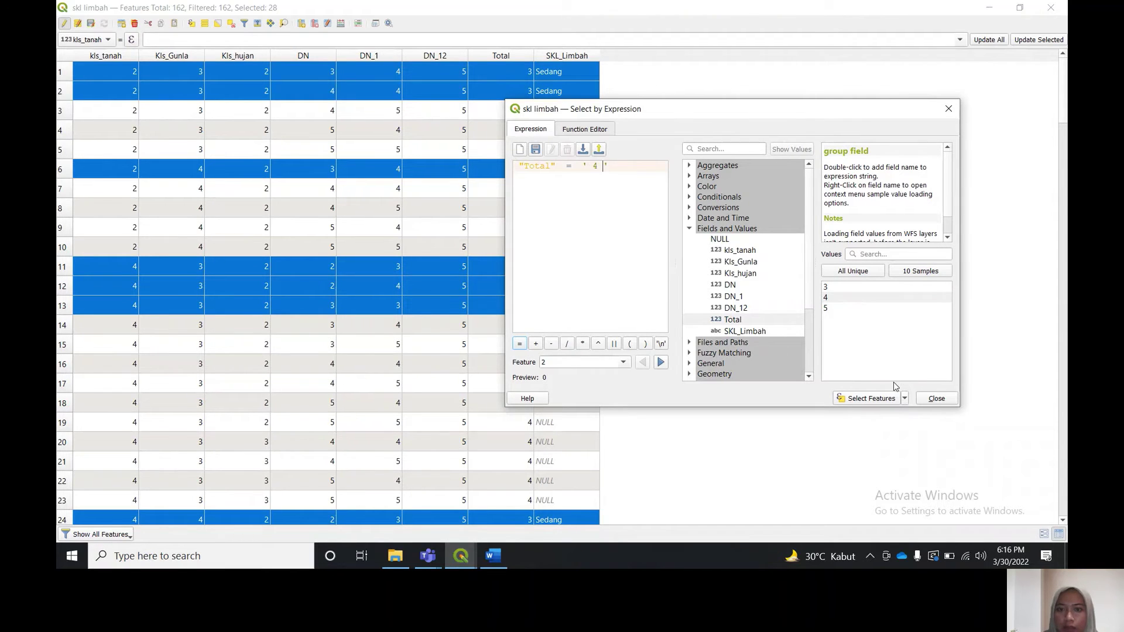
left_click(857, 398)
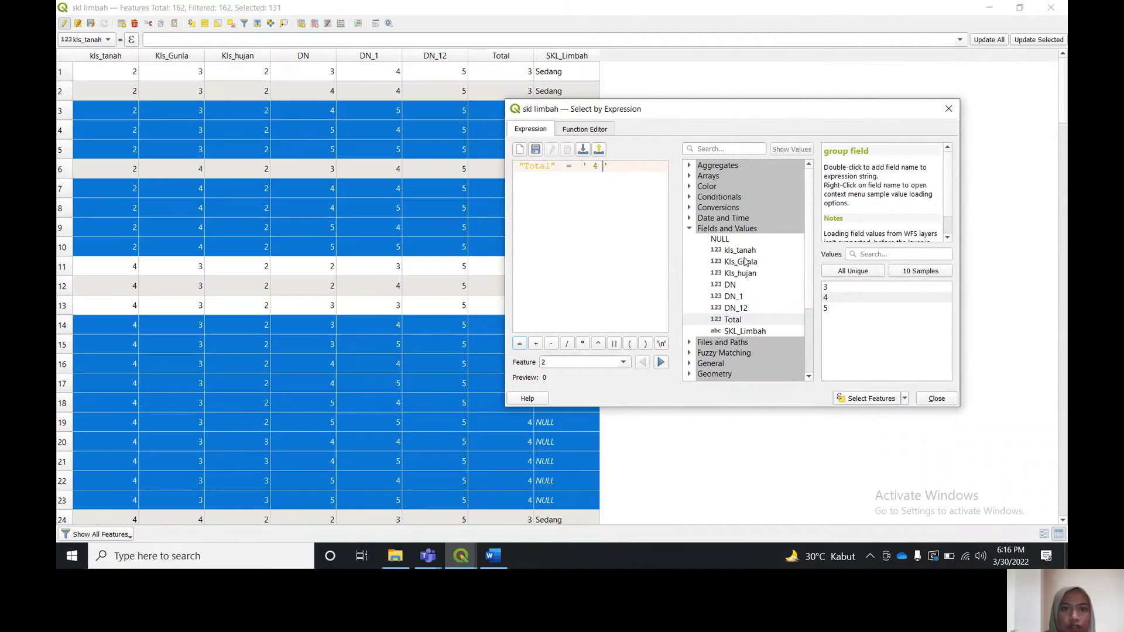
key("Escape")
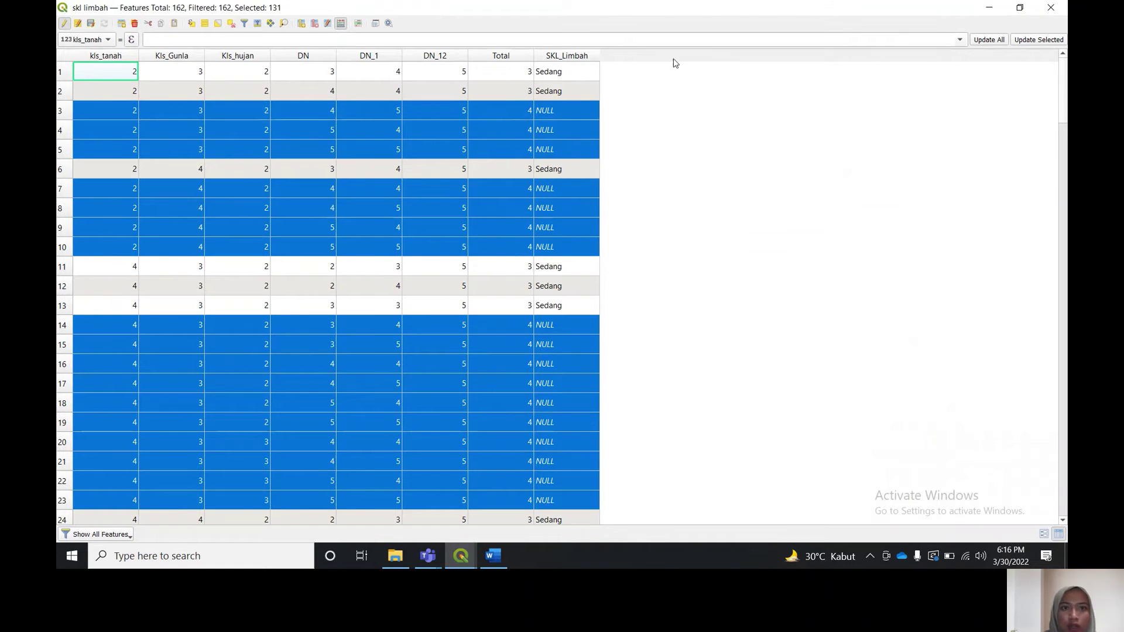
Update the existing SKL_Limbah field to 'Cukup' for the selected features with the Field Calculator
key("ctrl+i")
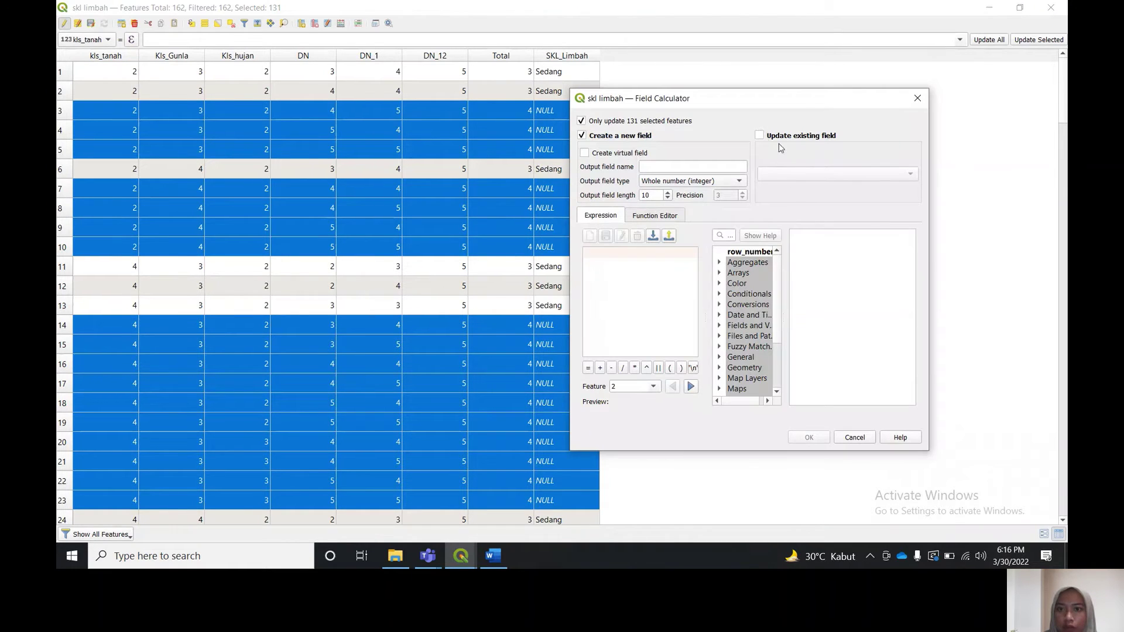
left_click(764, 137)
left_click(837, 174)
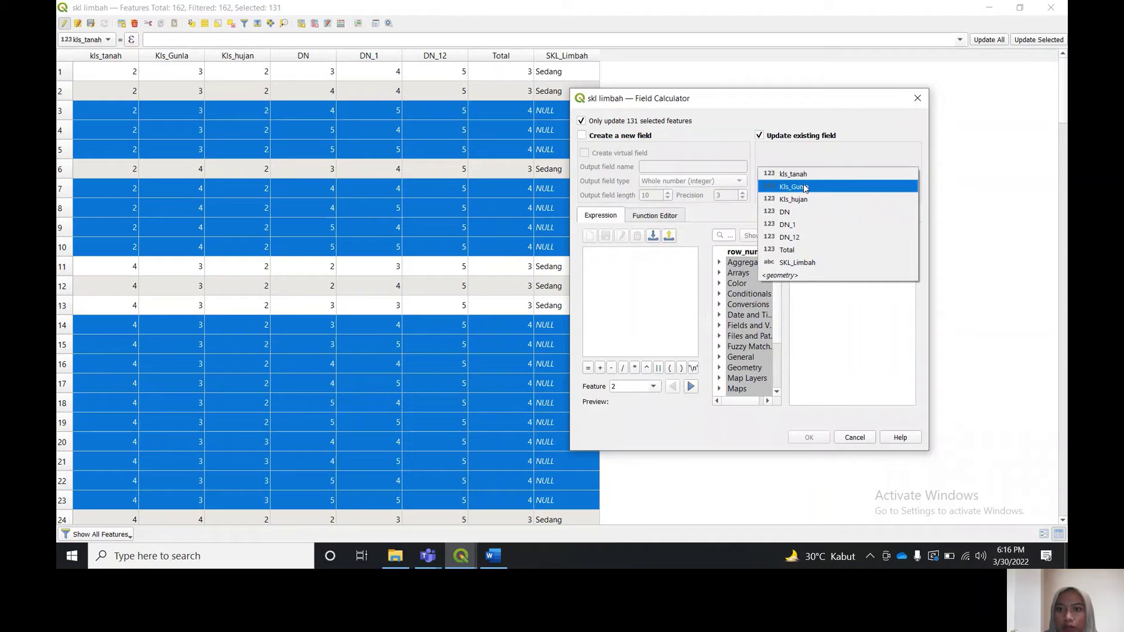
left_click(825, 268)
left_click(605, 271)
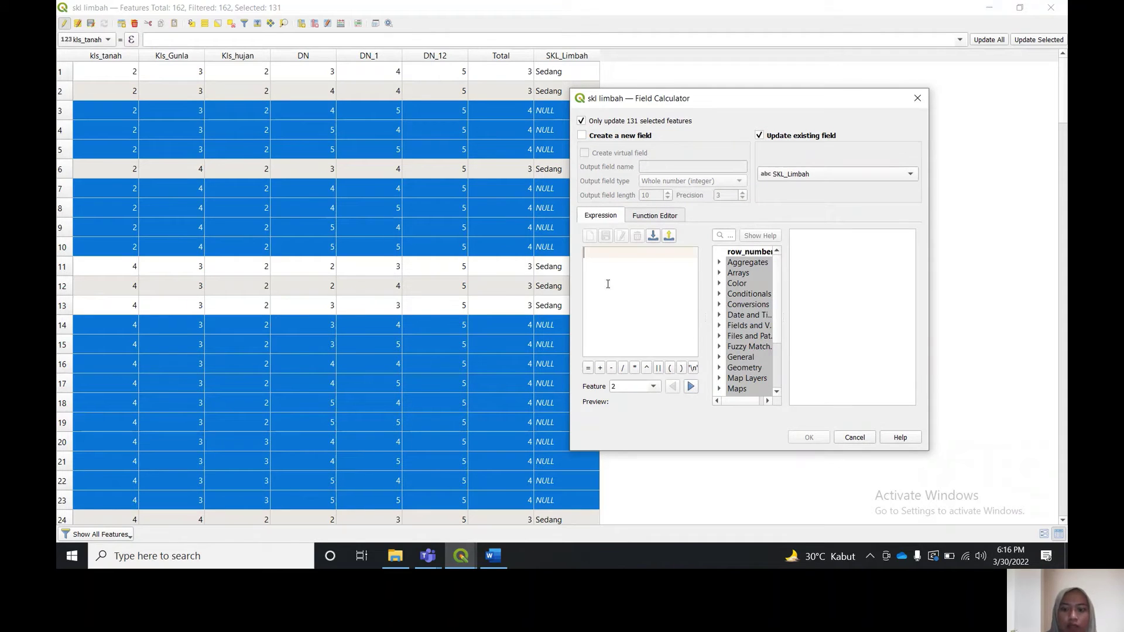
type("'")
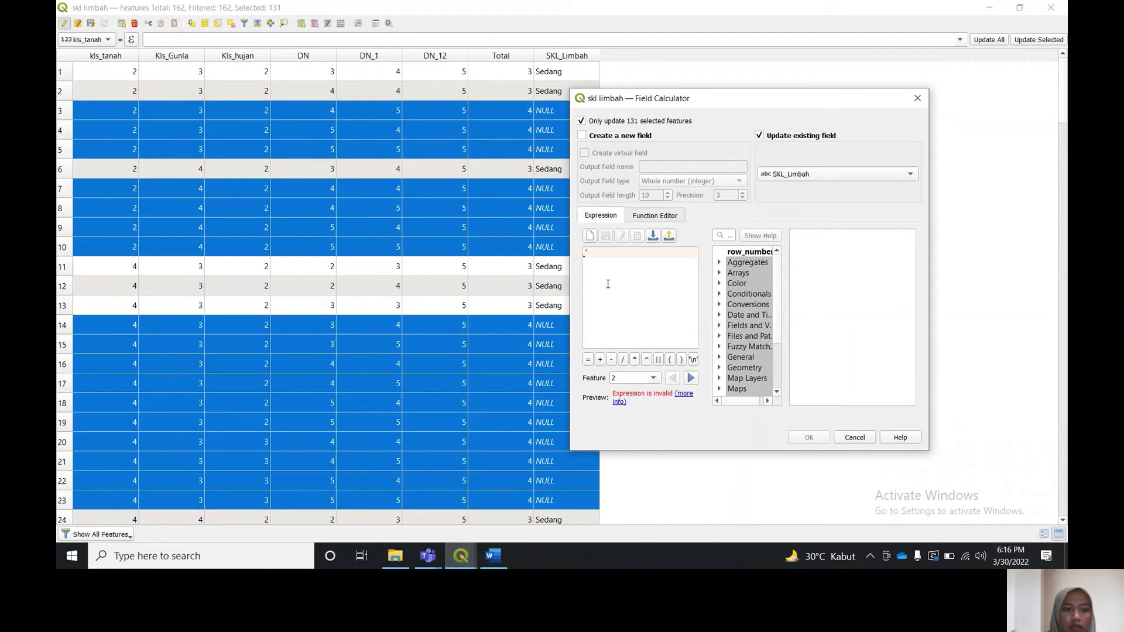
type("Cukup")
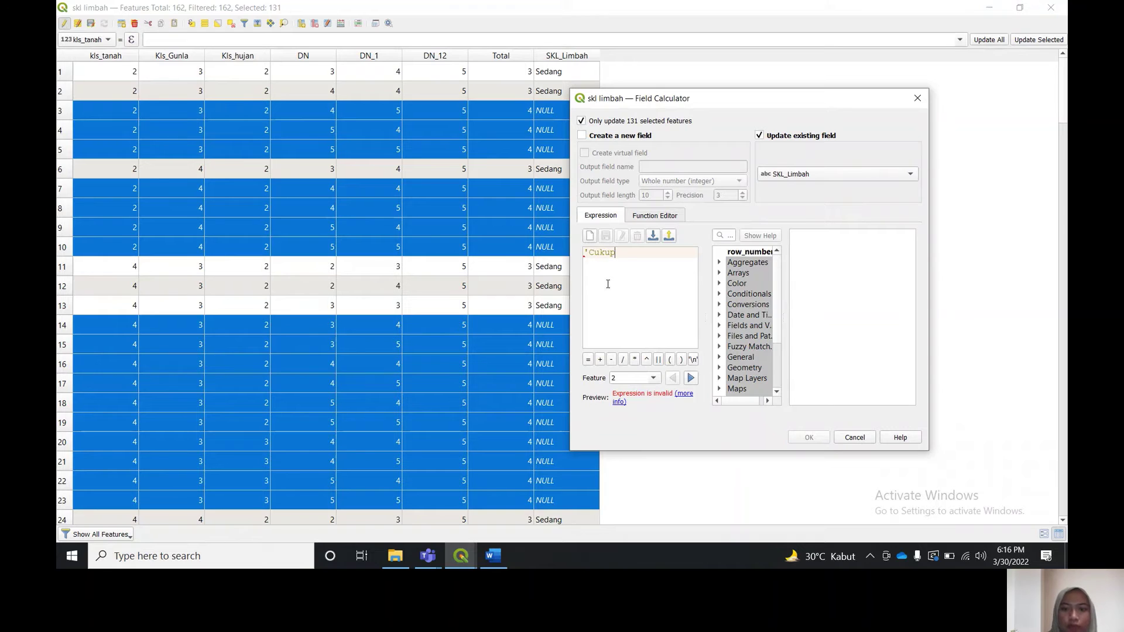
type("'")
left_click(809, 437)
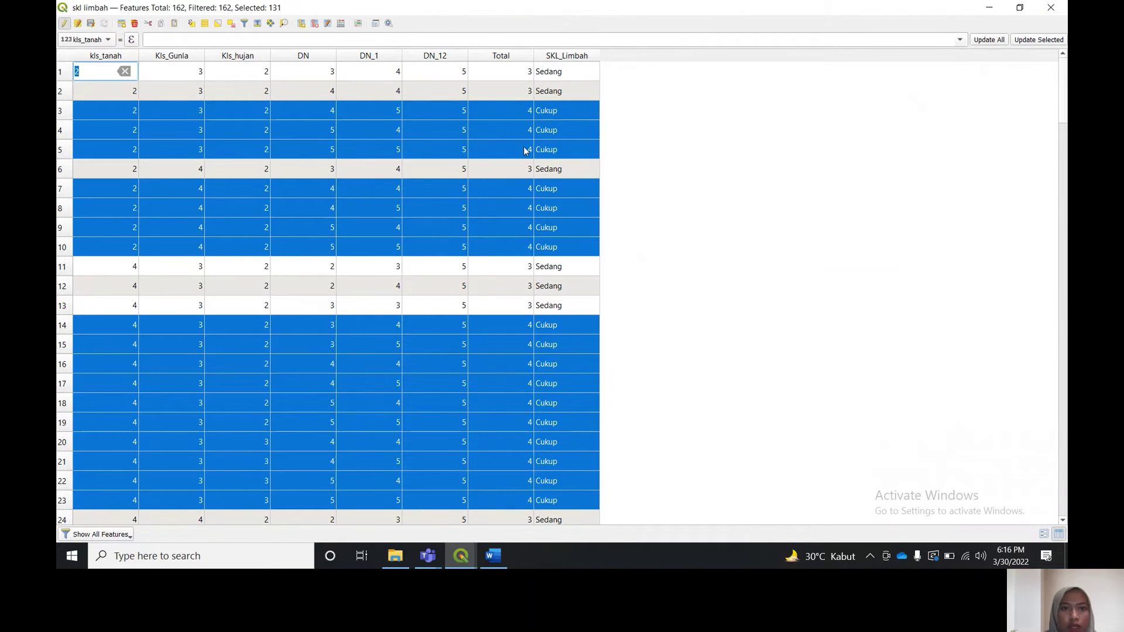
Select the skl limbah features whose "Total" equals '5' by expression and check the selected rows in the table
left_click(461, 555)
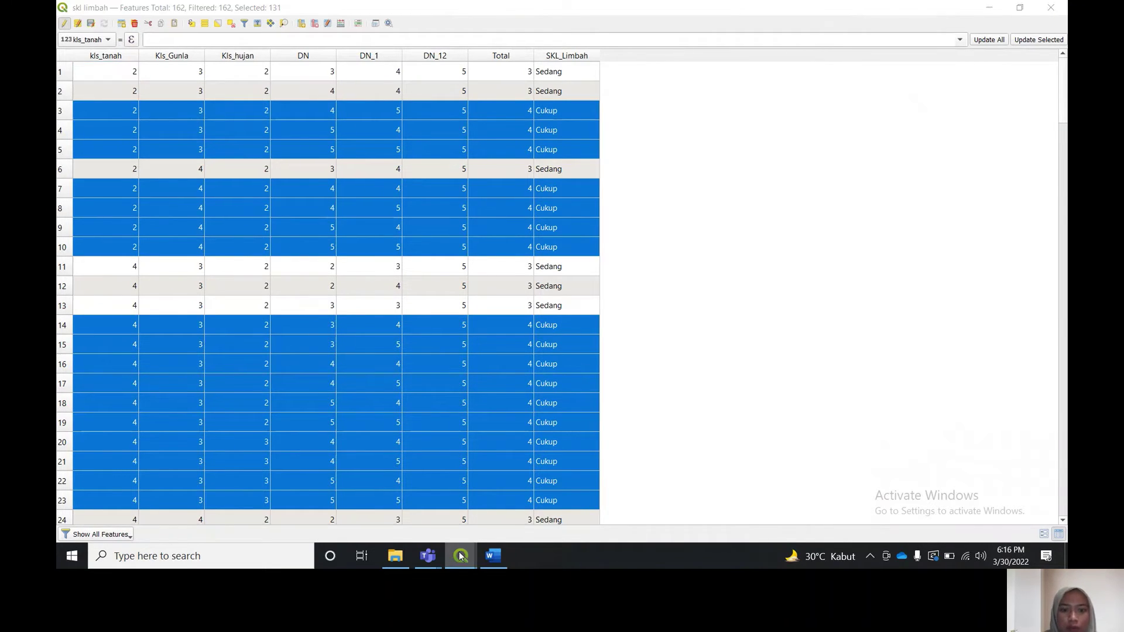
left_click(603, 500)
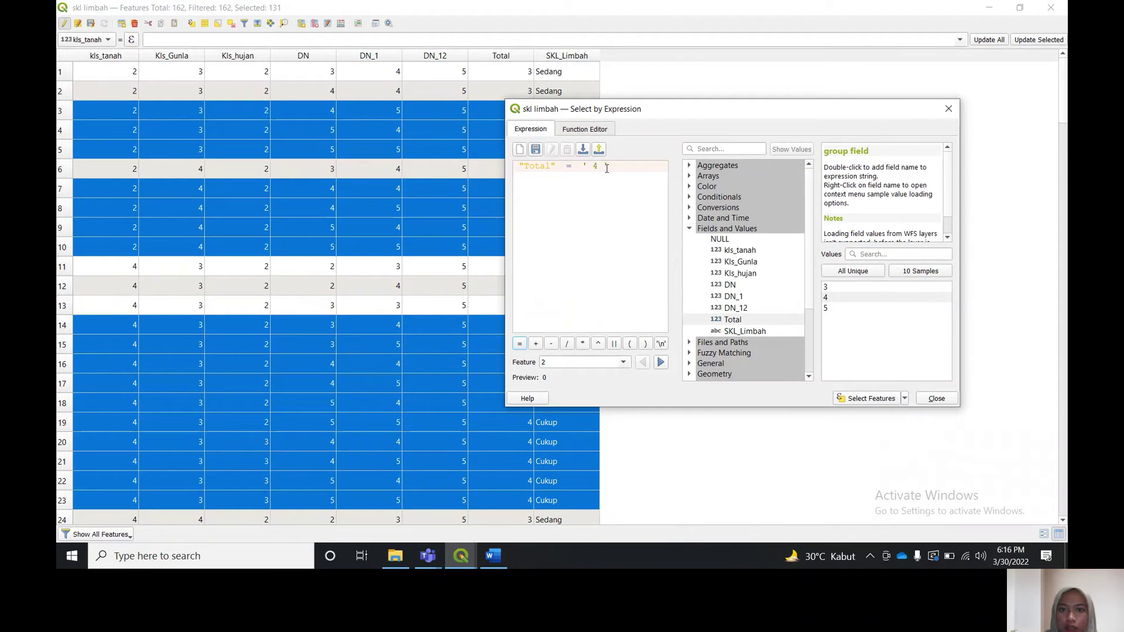
key("BackSpace")
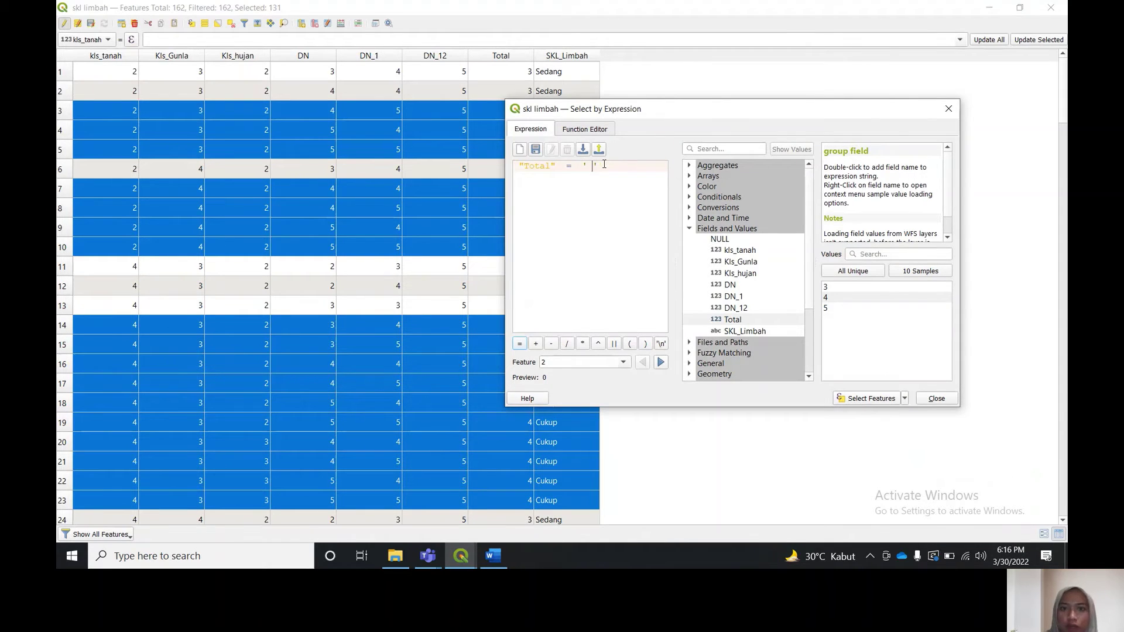
double_click(827, 309)
left_click(867, 400)
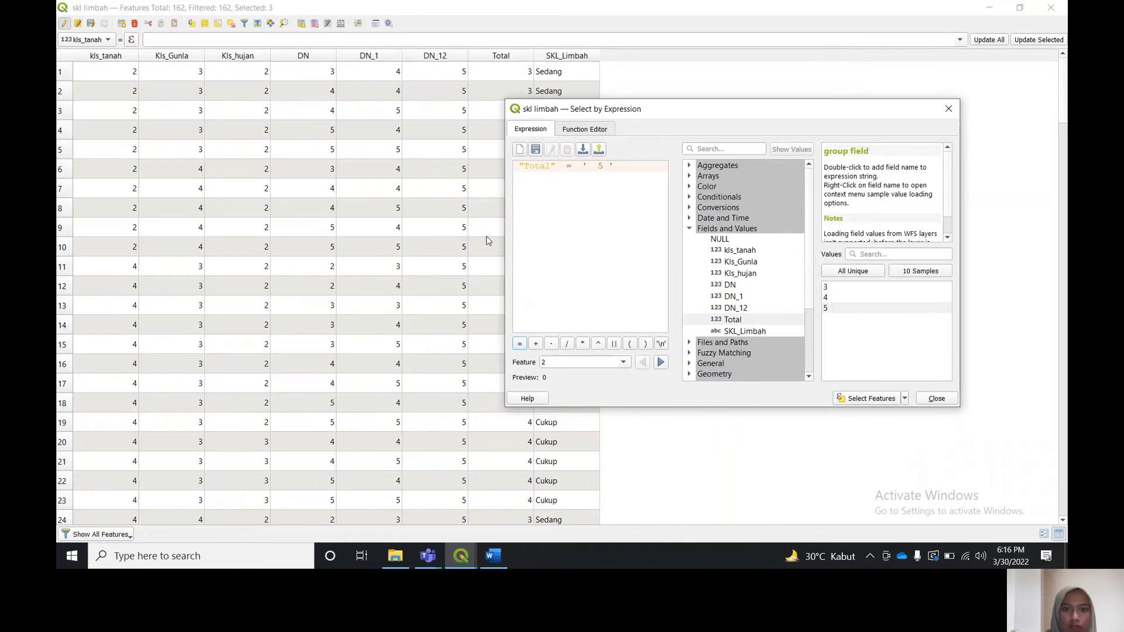
scroll(447, 221, "down", 20)
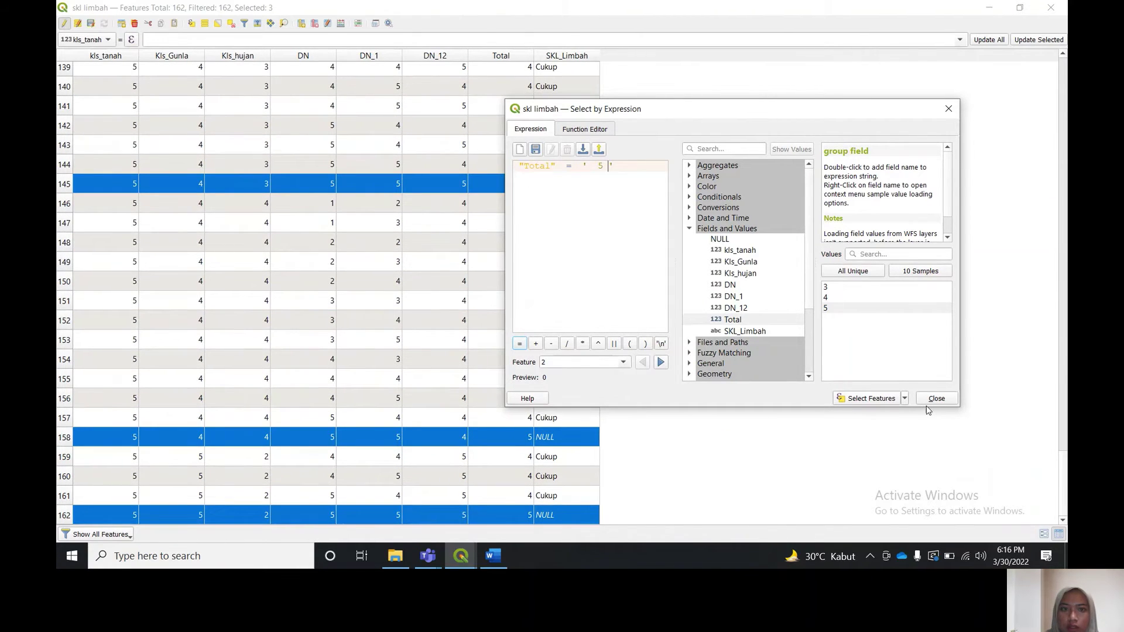
Update the existing SKL_Limbah field to 'Tinggi' for the selected features with the Field Calculator
left_click(328, 24)
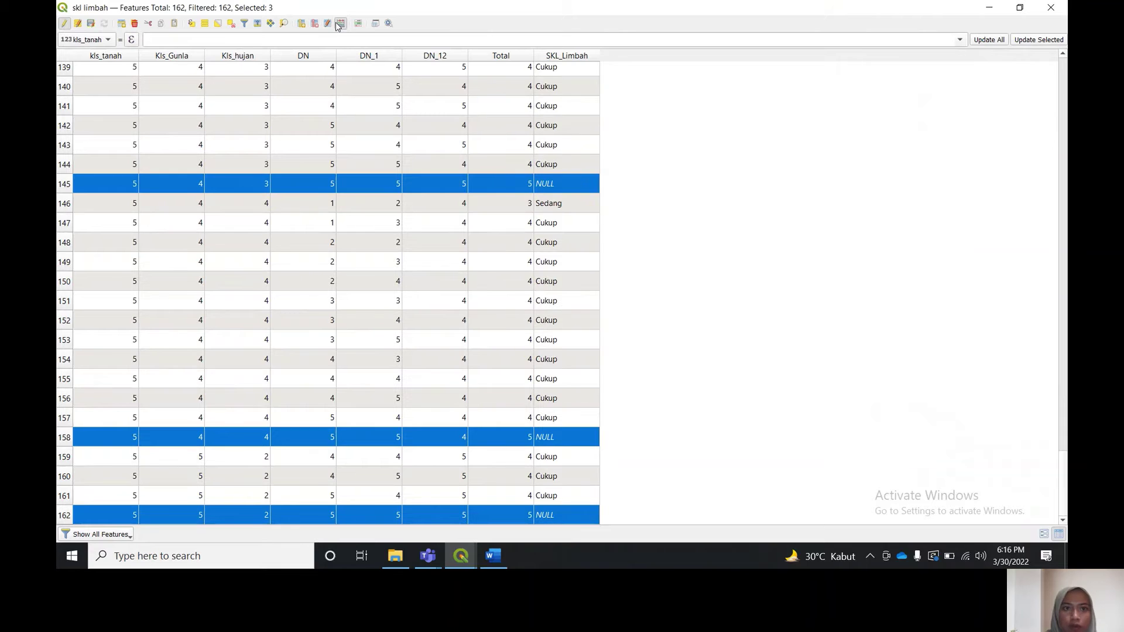
left_click(769, 138)
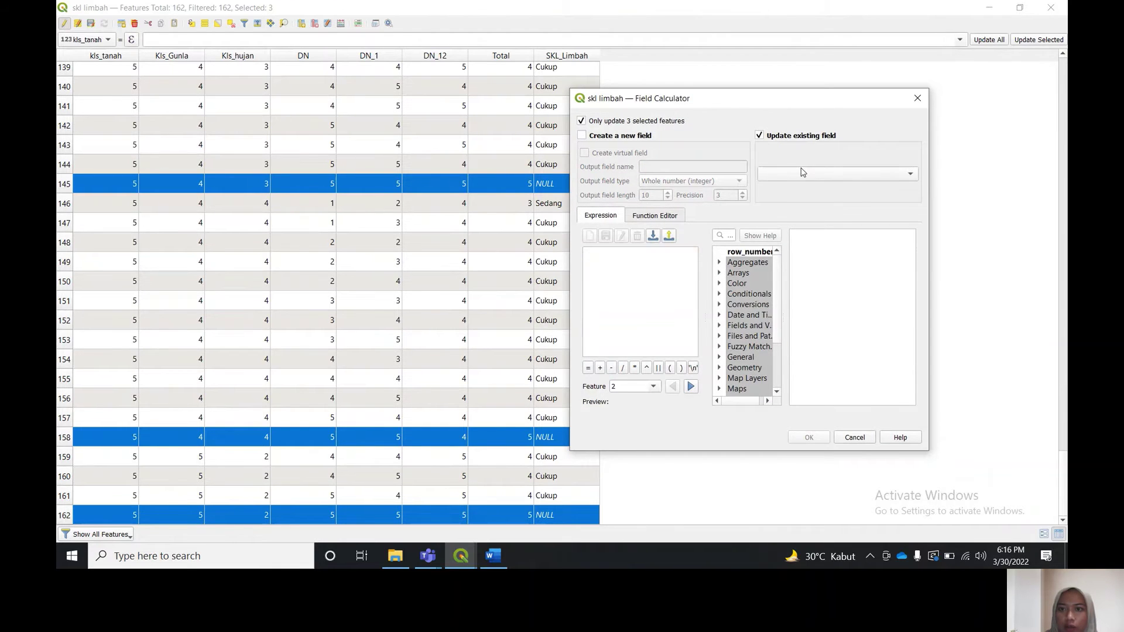
left_click(798, 173)
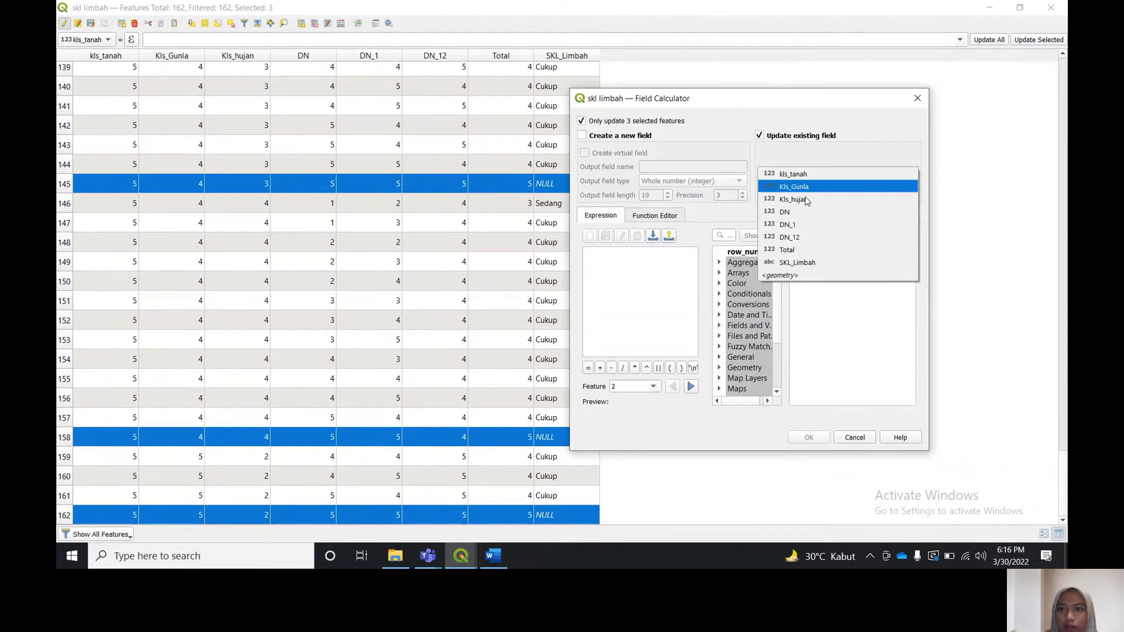
left_click(799, 261)
left_click(637, 274)
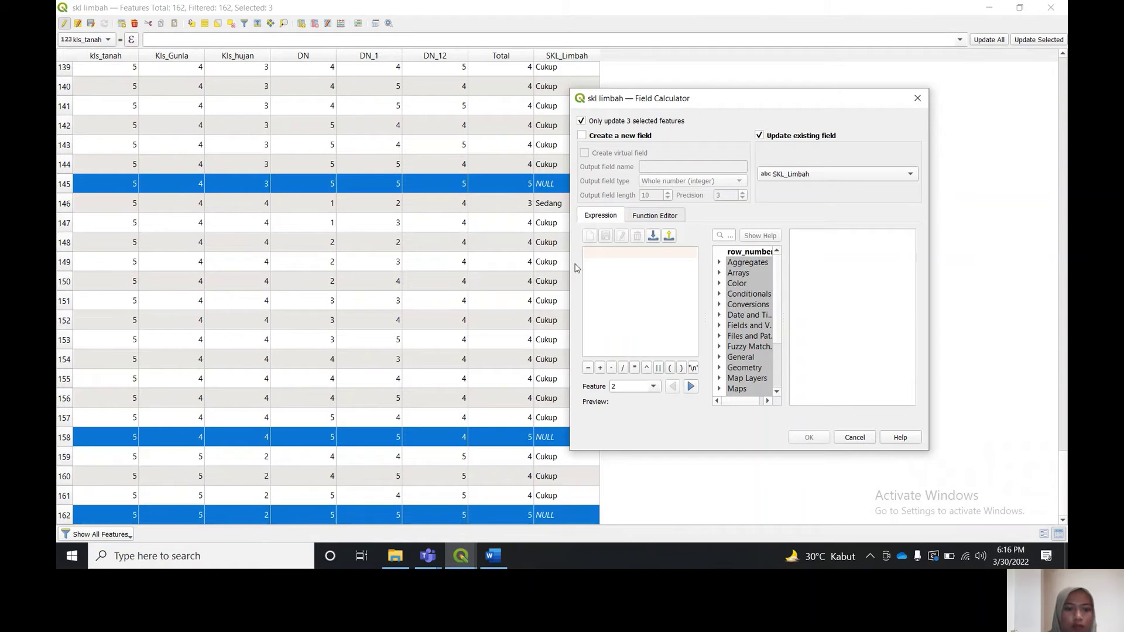
type("'Tin")
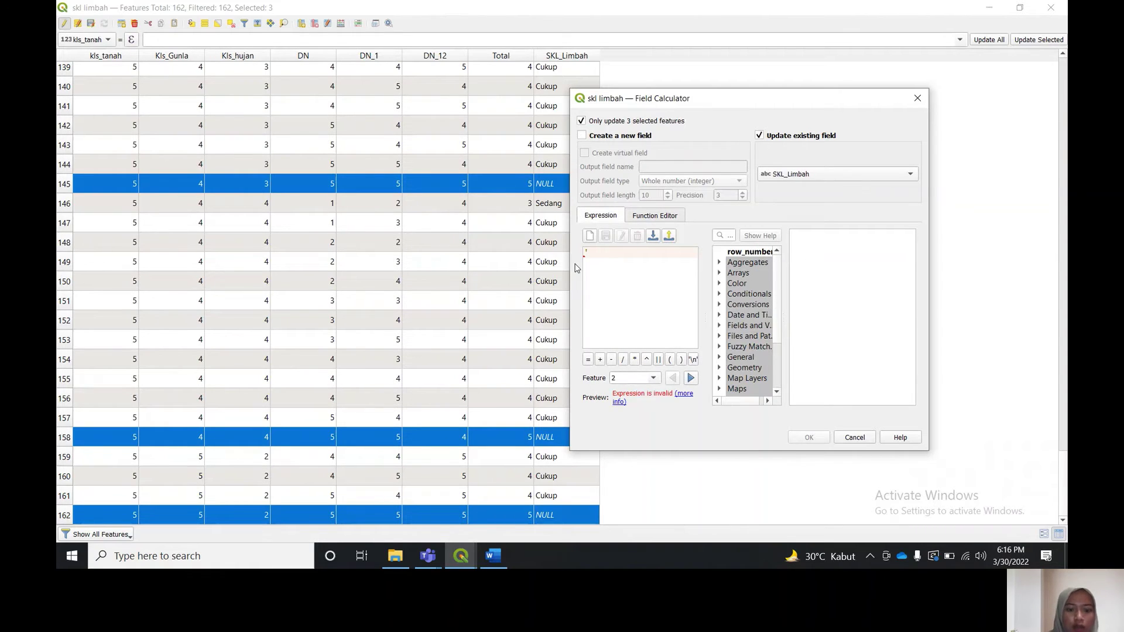
type("ggi'")
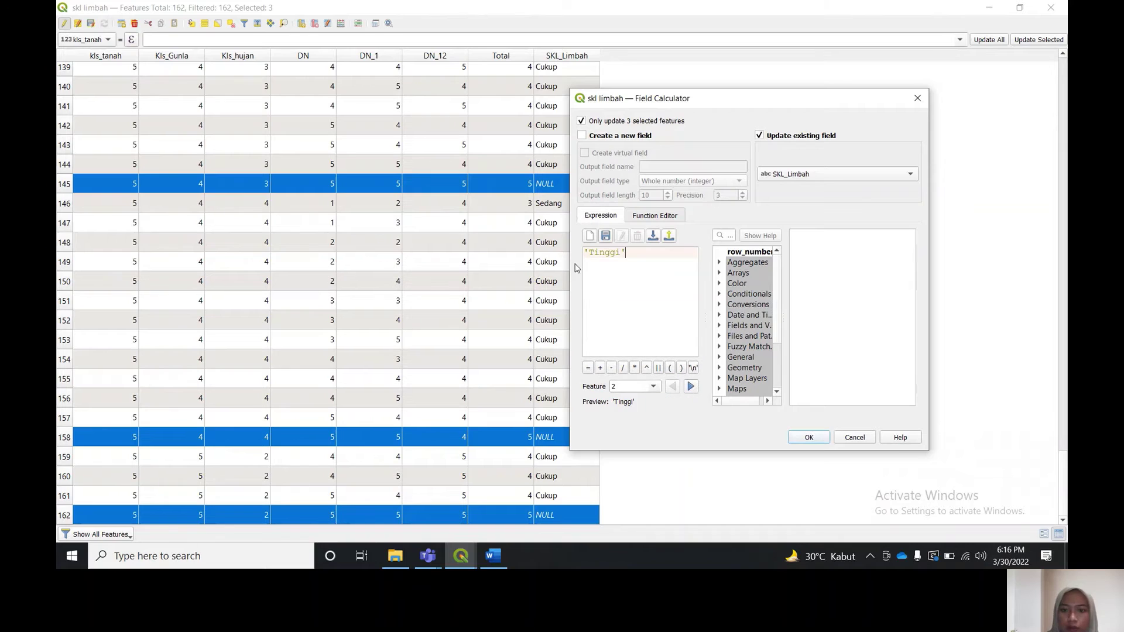
left_click(807, 438)
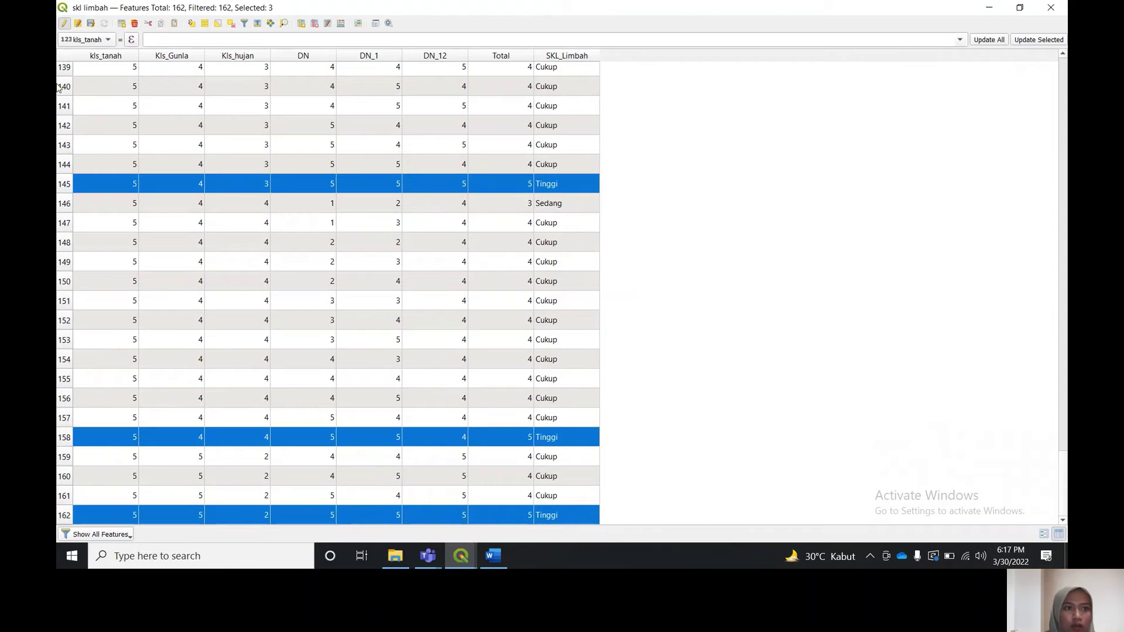
End the editing of the skl limbah layer, saving the changes, and return to the main map window
left_click(61, 26)
left_click(560, 283)
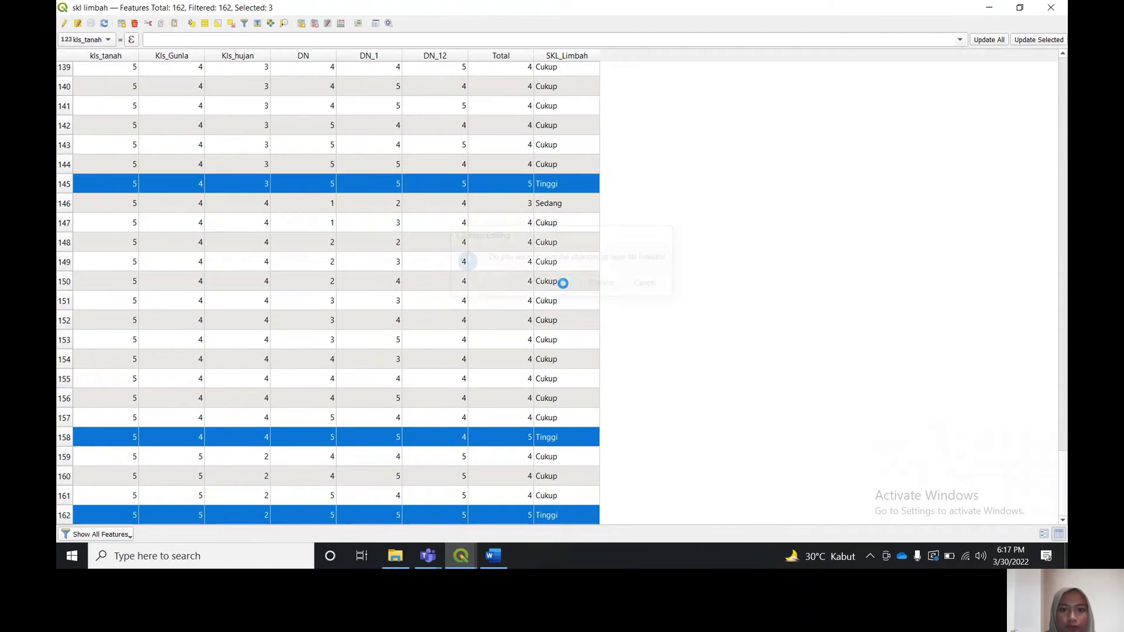
left_click(476, 559)
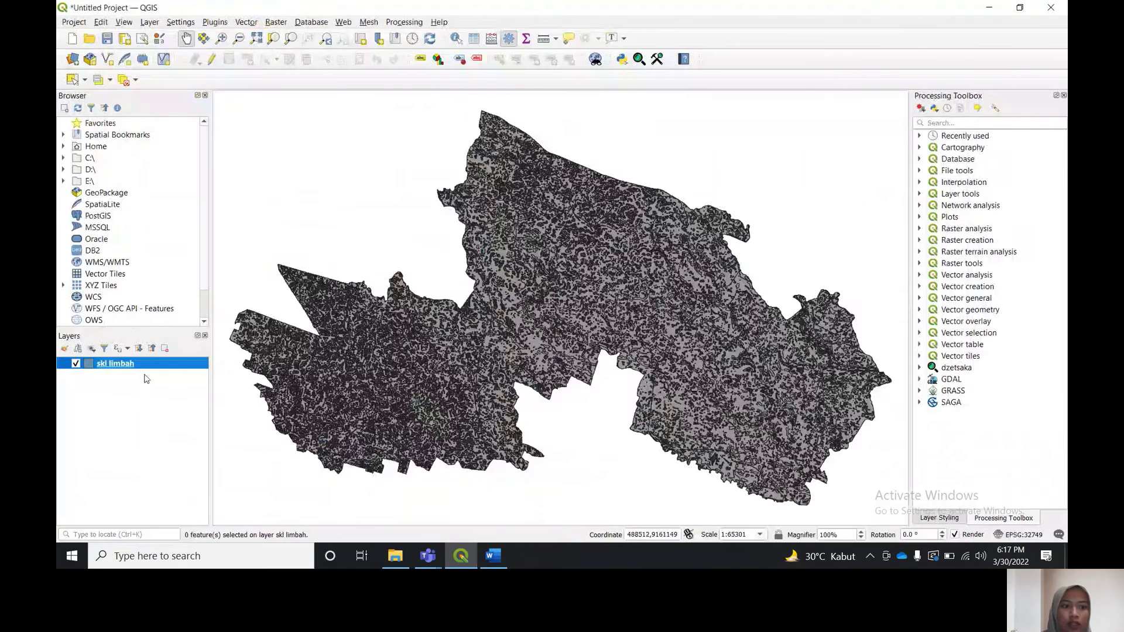
Set the skl limbah layer's symbology to Categorized with SKL_Limbah as the value field
right_click(137, 364)
left_click(174, 355)
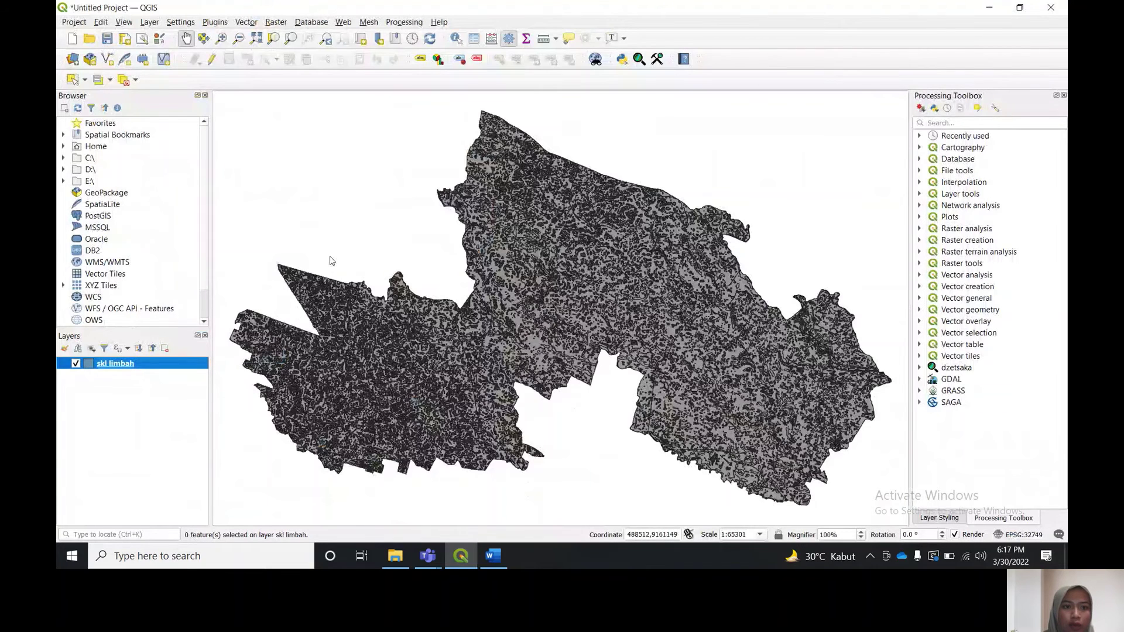
left_click(486, 128)
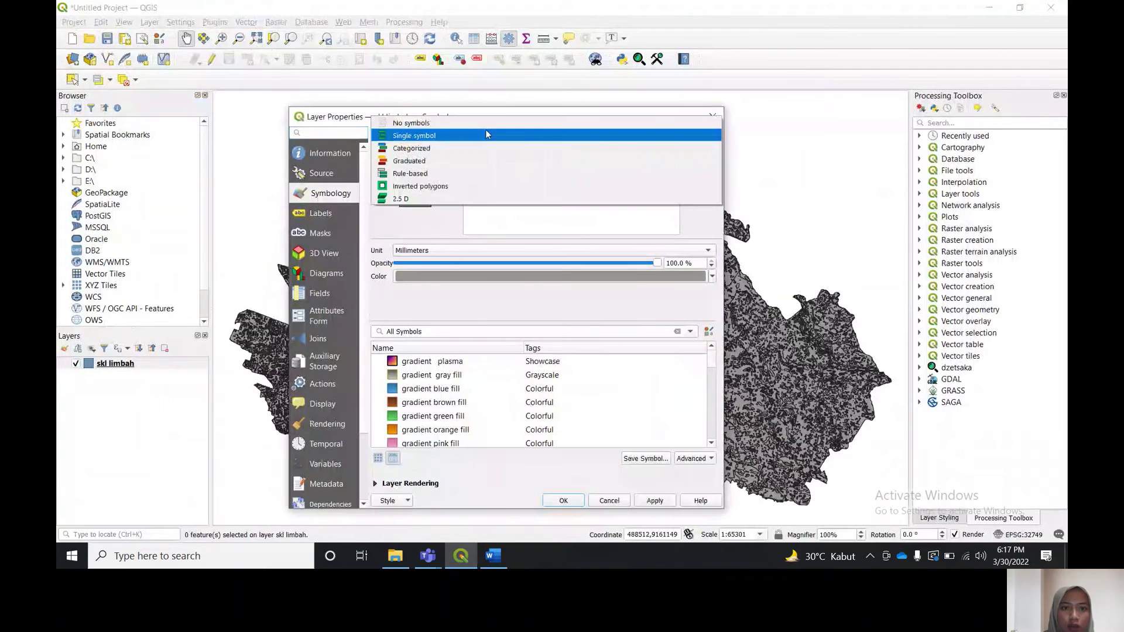
left_click(455, 150)
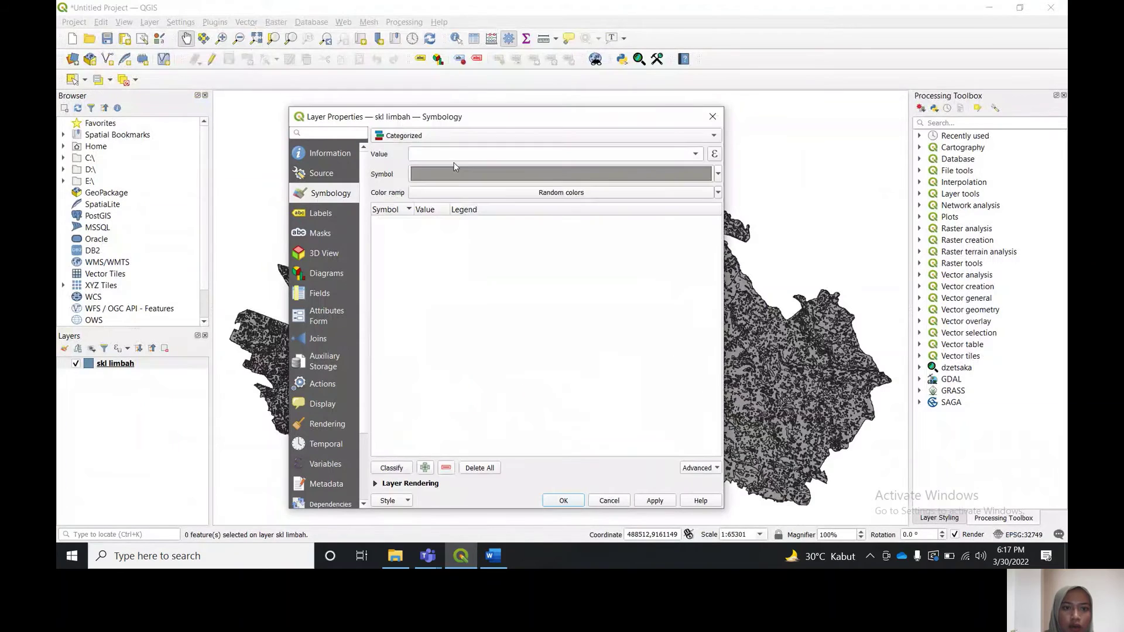
left_click(688, 160)
left_click(589, 277)
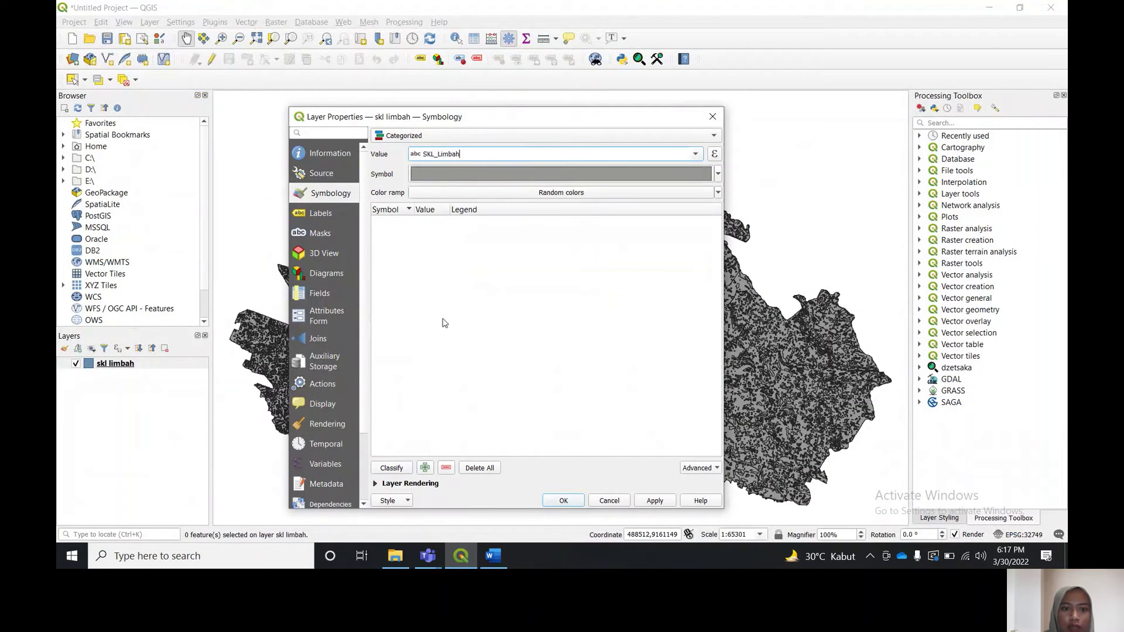
Classify the skl limbah categories, then load the style file "style limbah" and apply it to the layer
left_click(392, 468)
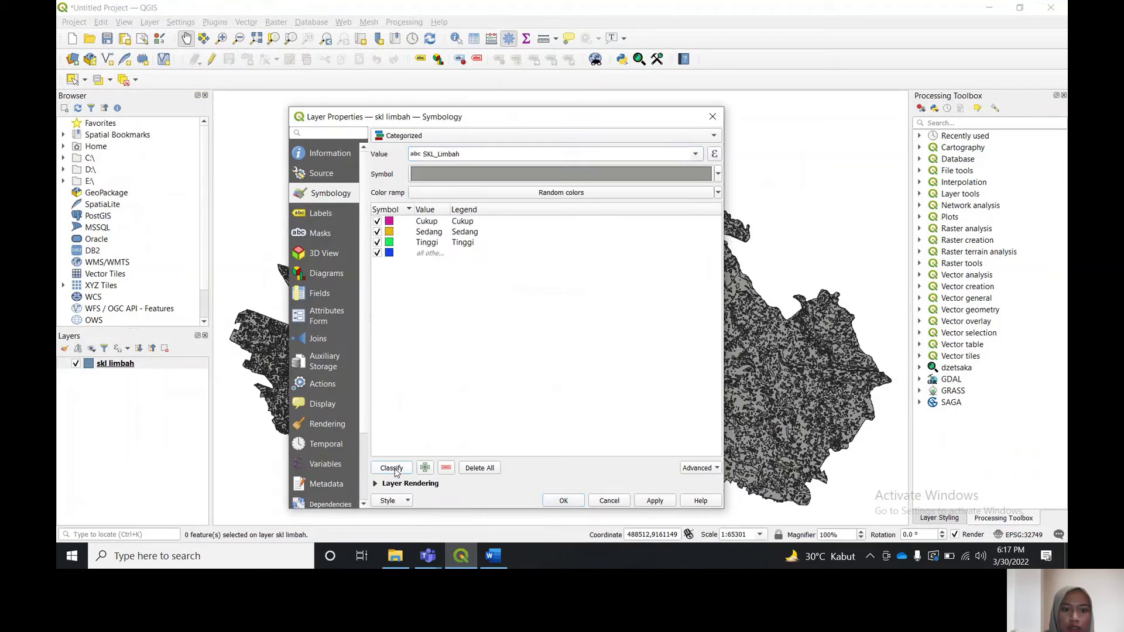
left_click(406, 501)
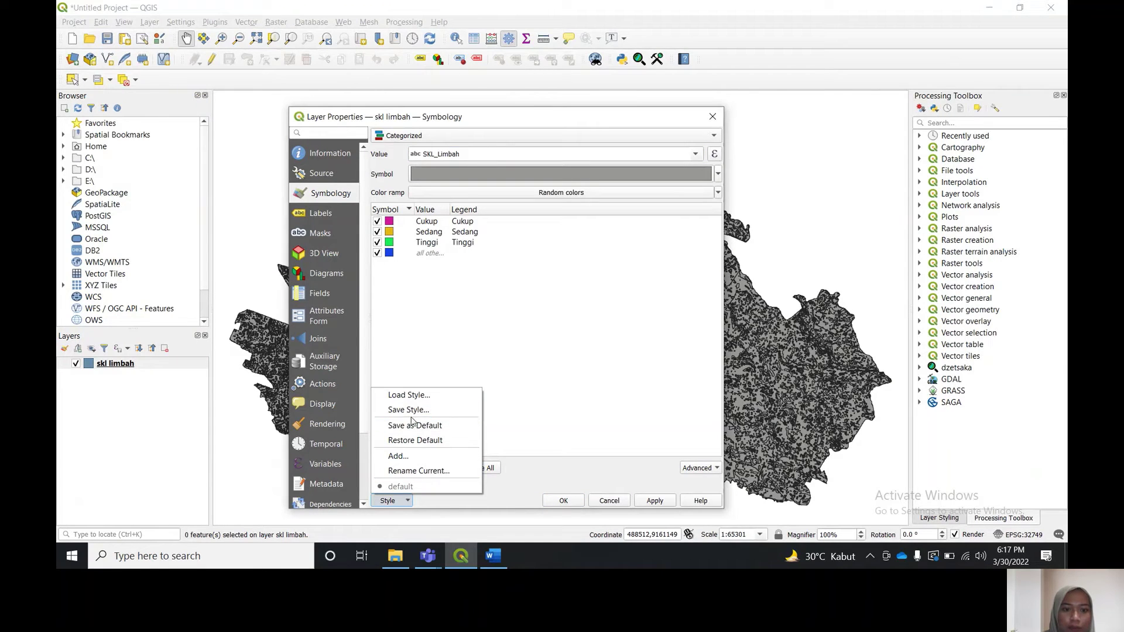
left_click(413, 394)
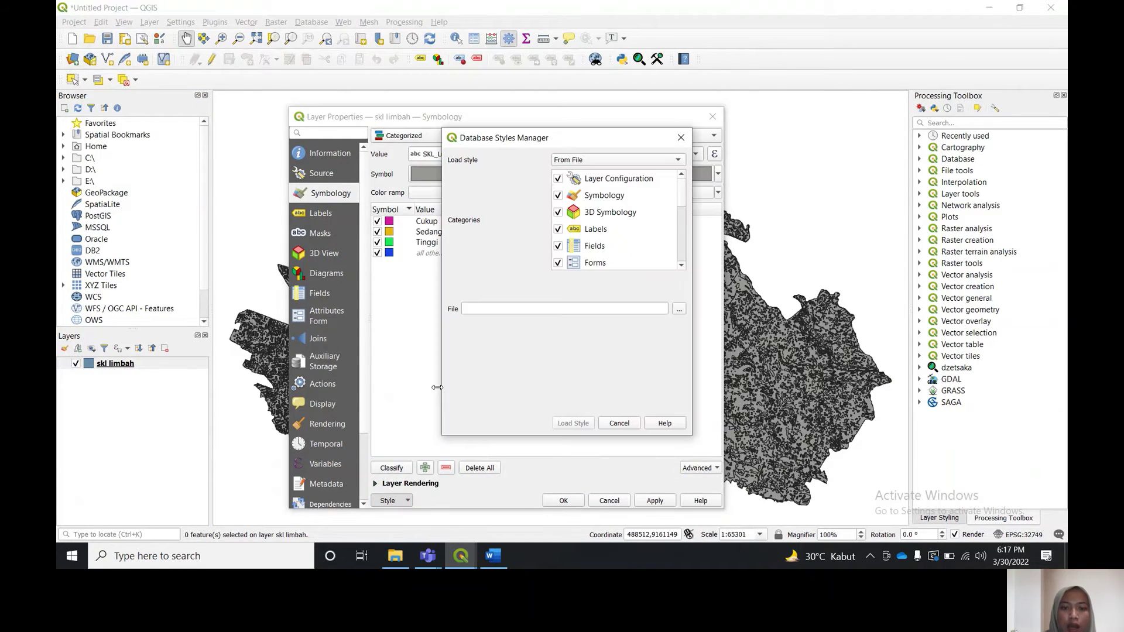
left_click(680, 309)
left_click(596, 258)
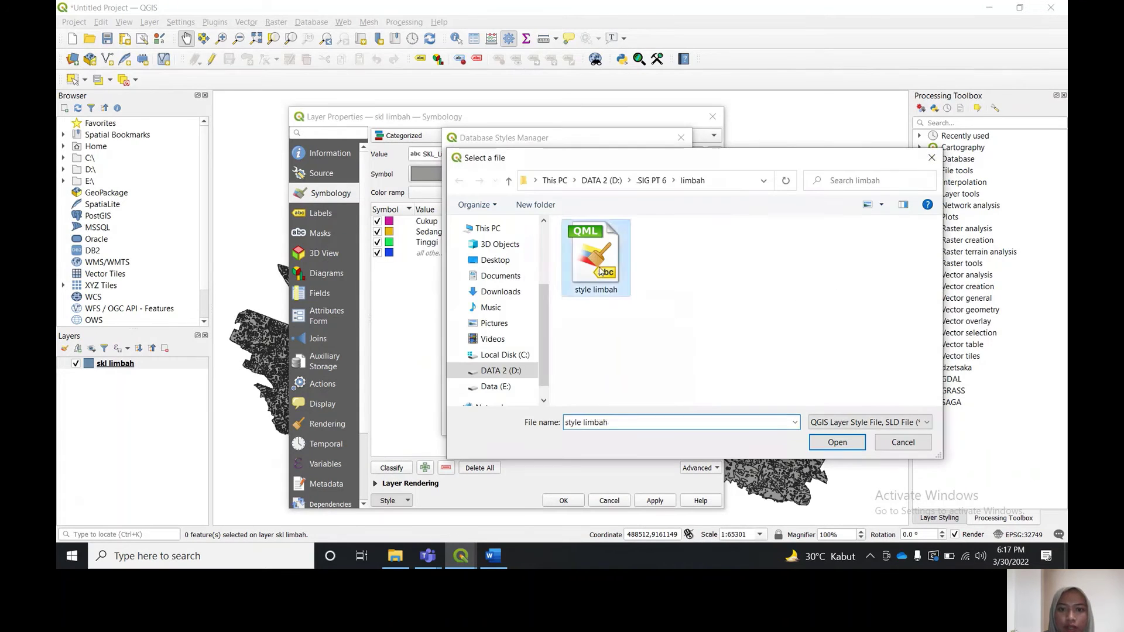
left_click(826, 444)
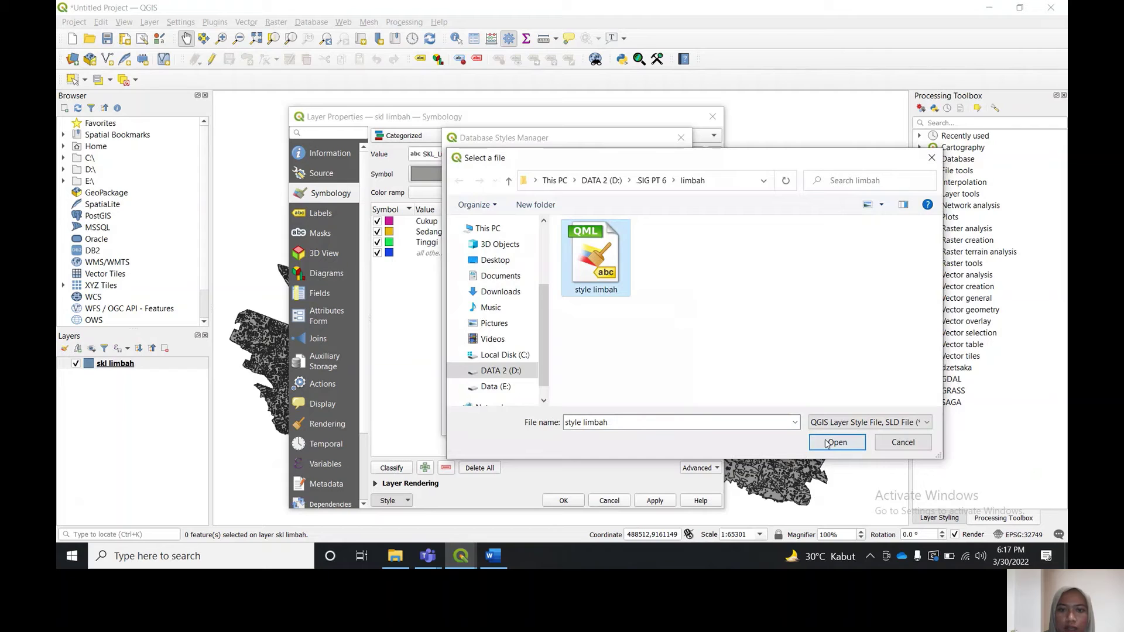
left_click(581, 428)
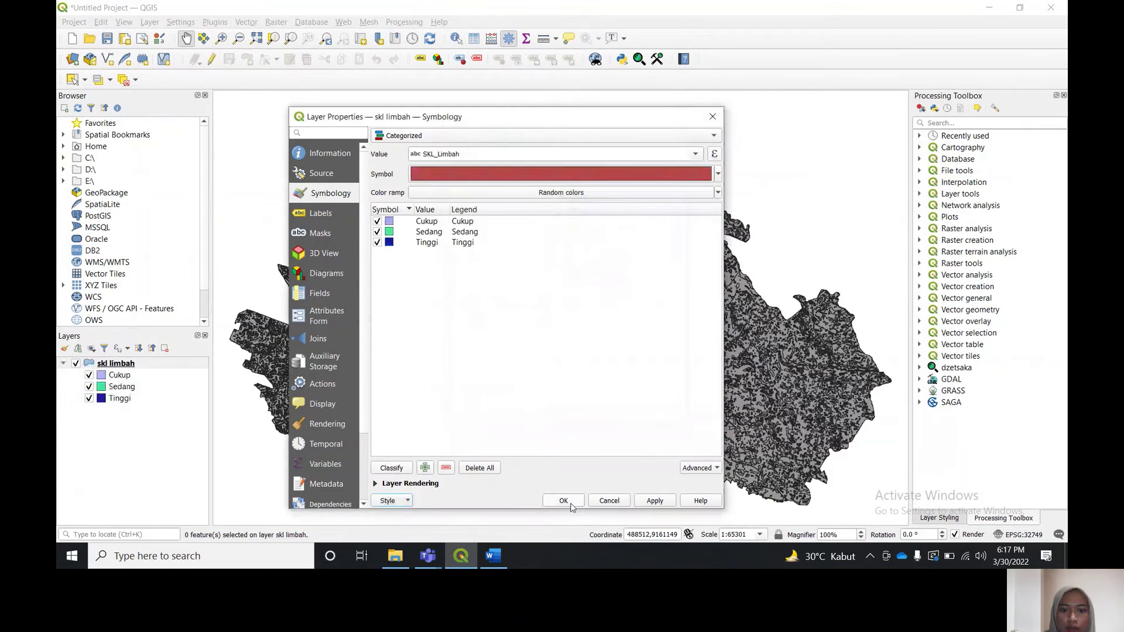
left_click(653, 504)
left_click(563, 502)
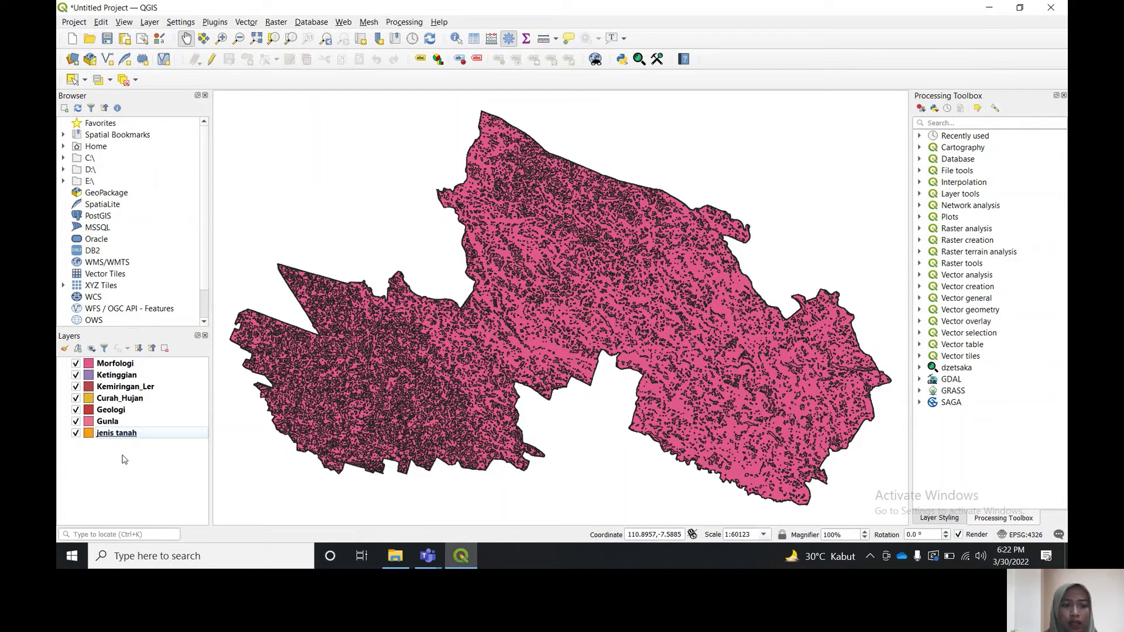
Set up an Intersection with Morfologi as the input layer and Ketinggian as the overlay layer
key("Home")
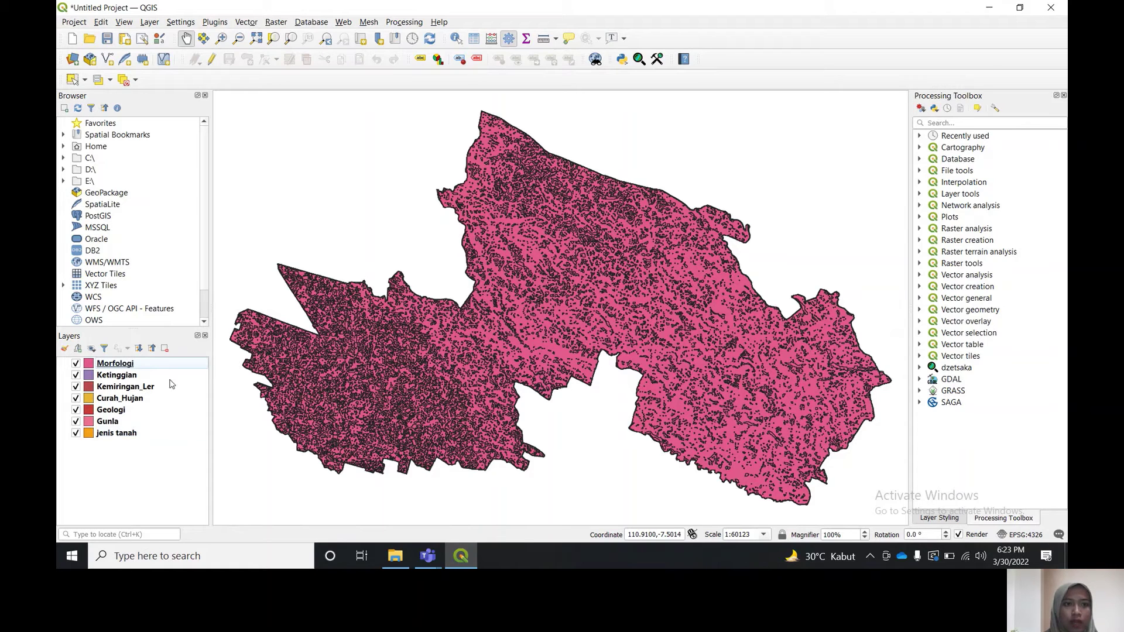
left_click(246, 22)
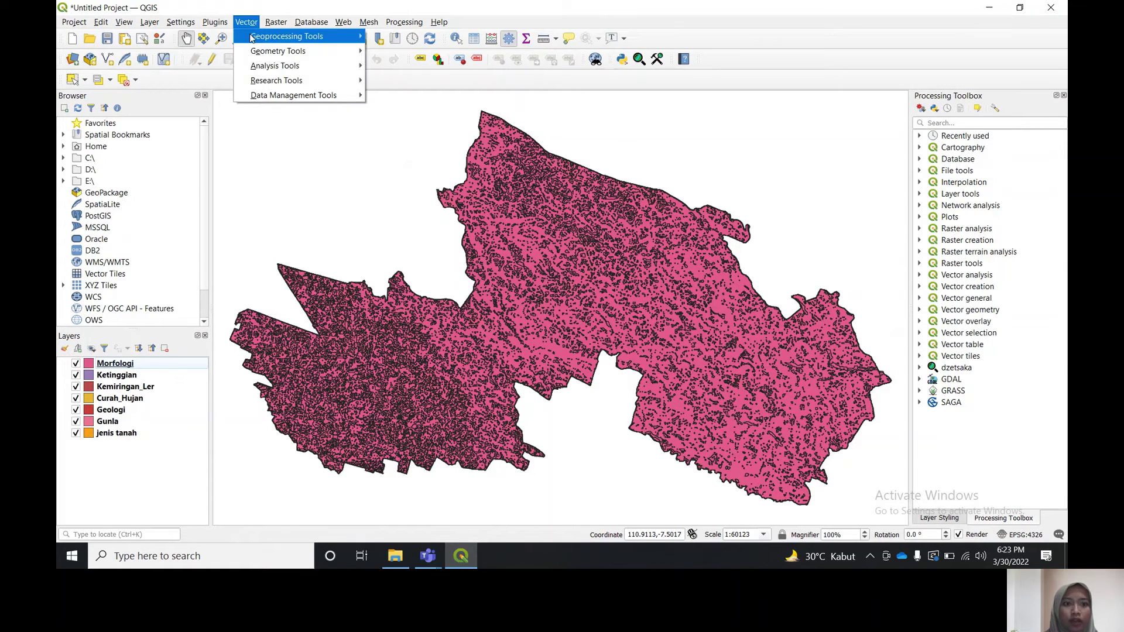
mouse_move(250, 37)
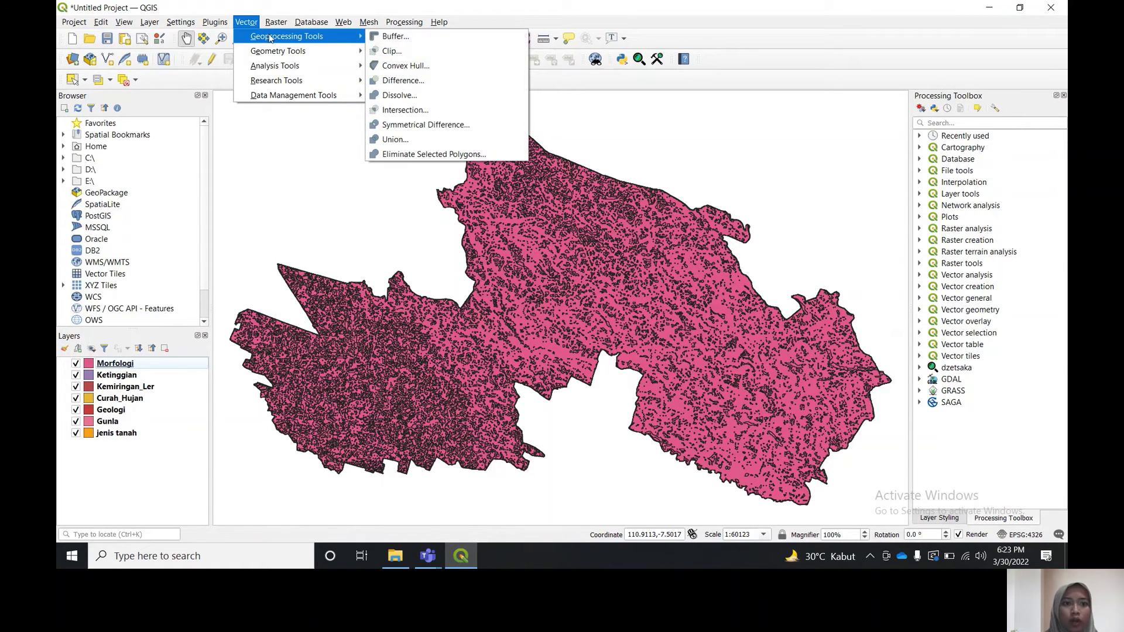
left_click(396, 111)
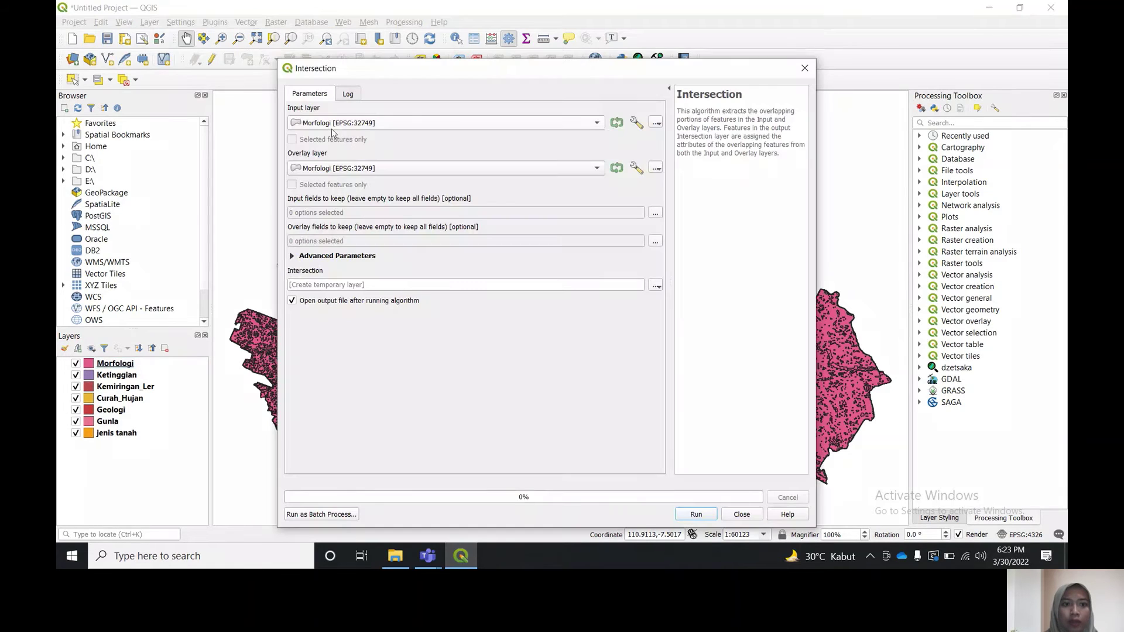
left_click(339, 169)
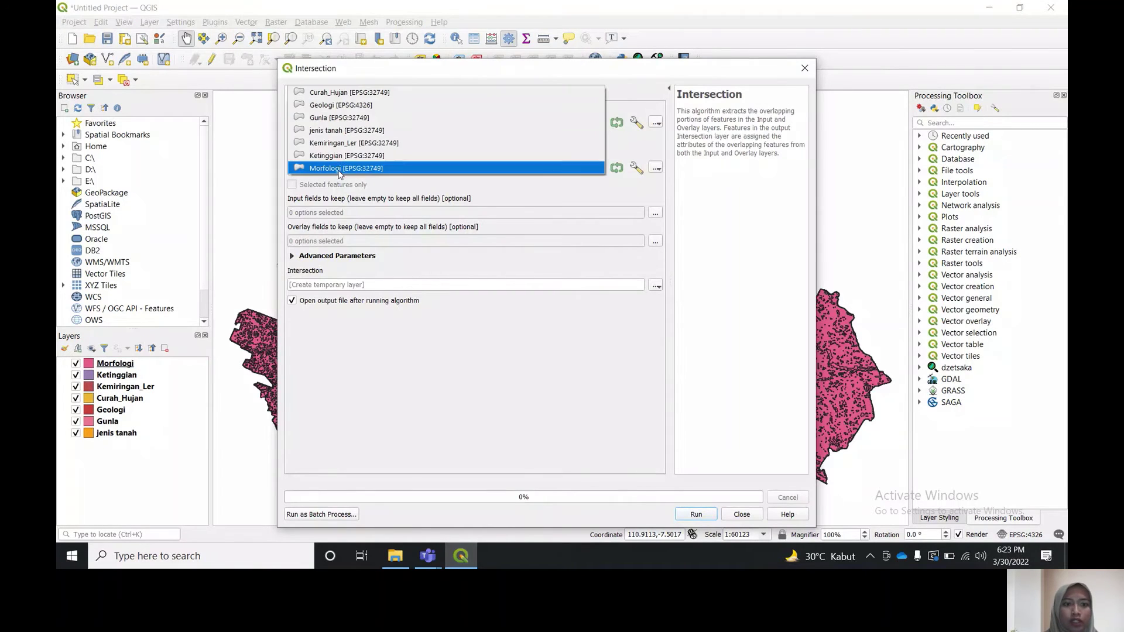
left_click(417, 155)
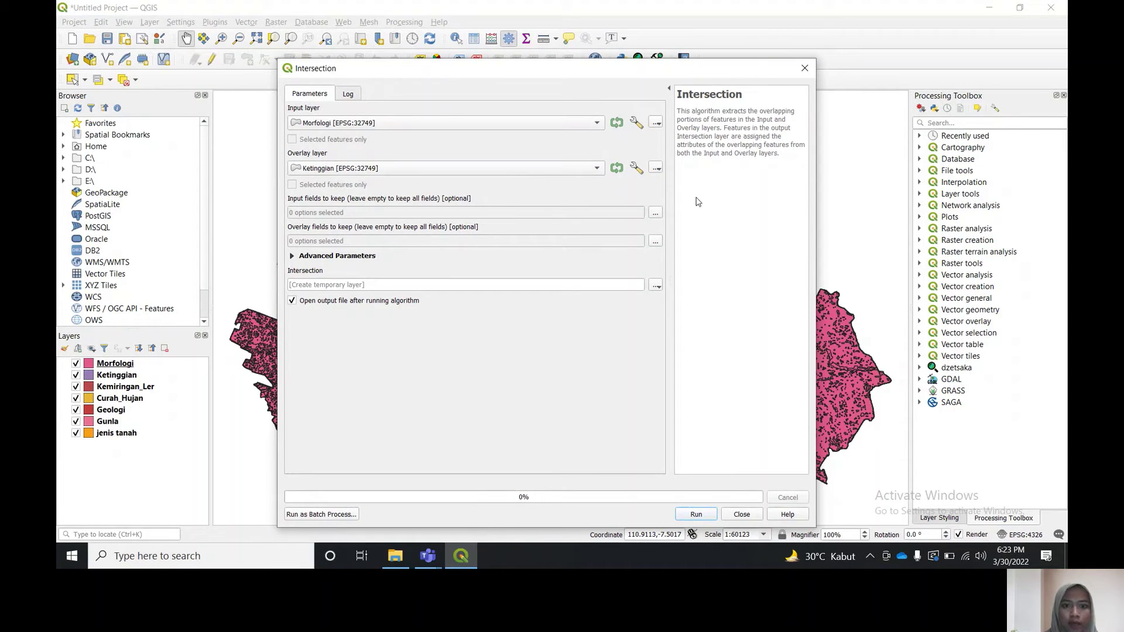
Keep only the DN field from both the input layer and the overlay layer in the intersection
left_click(655, 214)
left_click(311, 134)
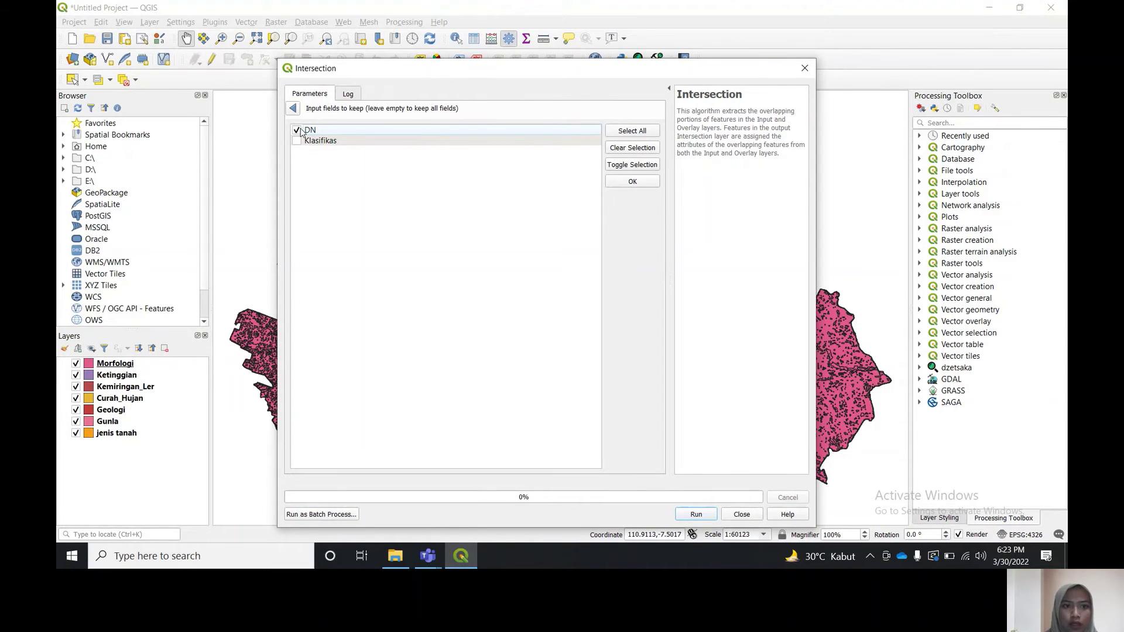
left_click(632, 182)
left_click(655, 243)
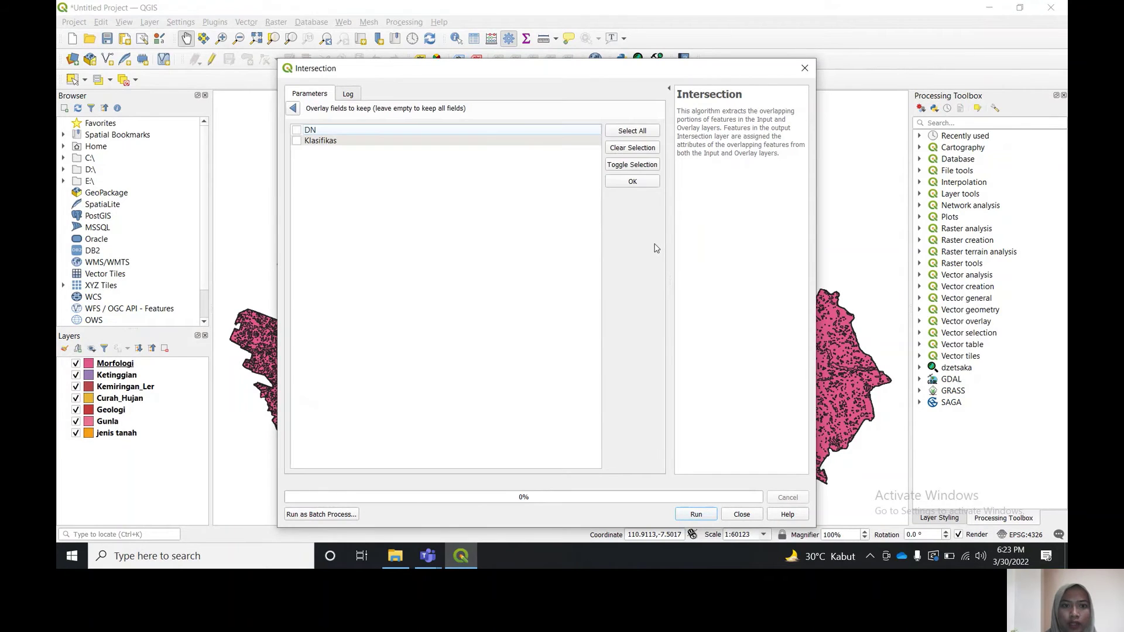
left_click(306, 132)
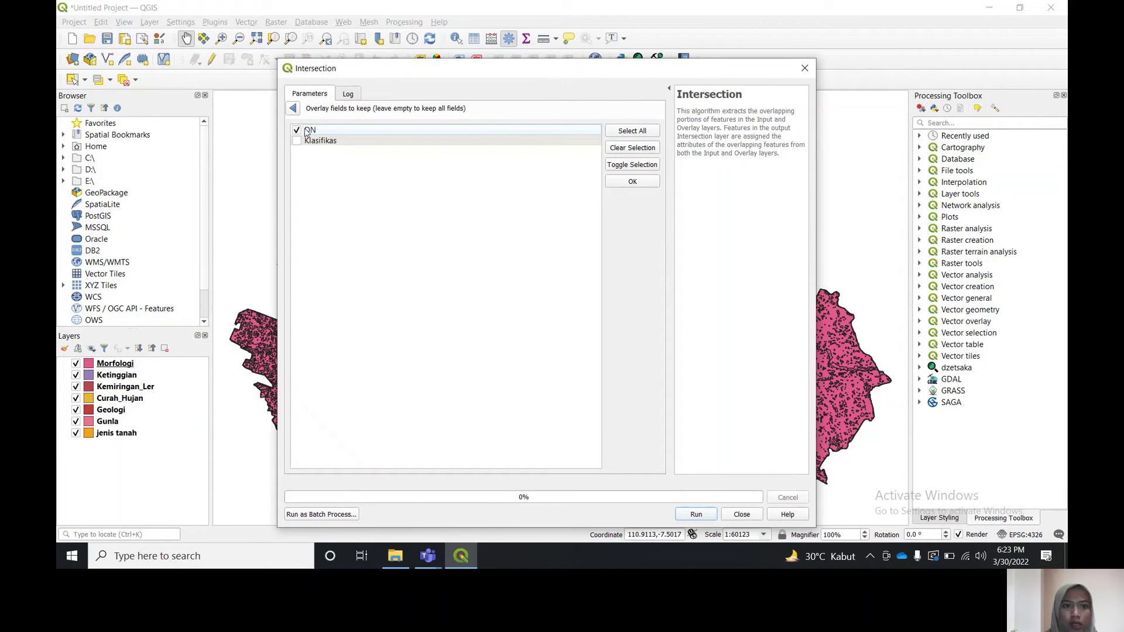
left_click(633, 182)
Set the intersection output to the shapefile Morf_Ting in DATA 2 (D:) and run the tool
left_click(655, 285)
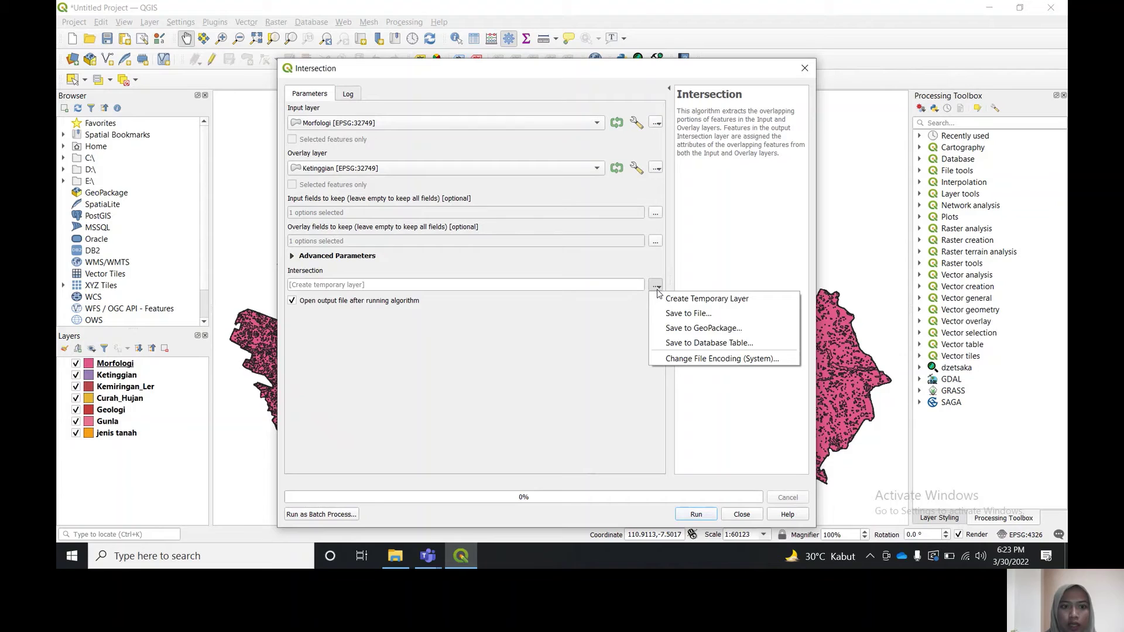
left_click(732, 317)
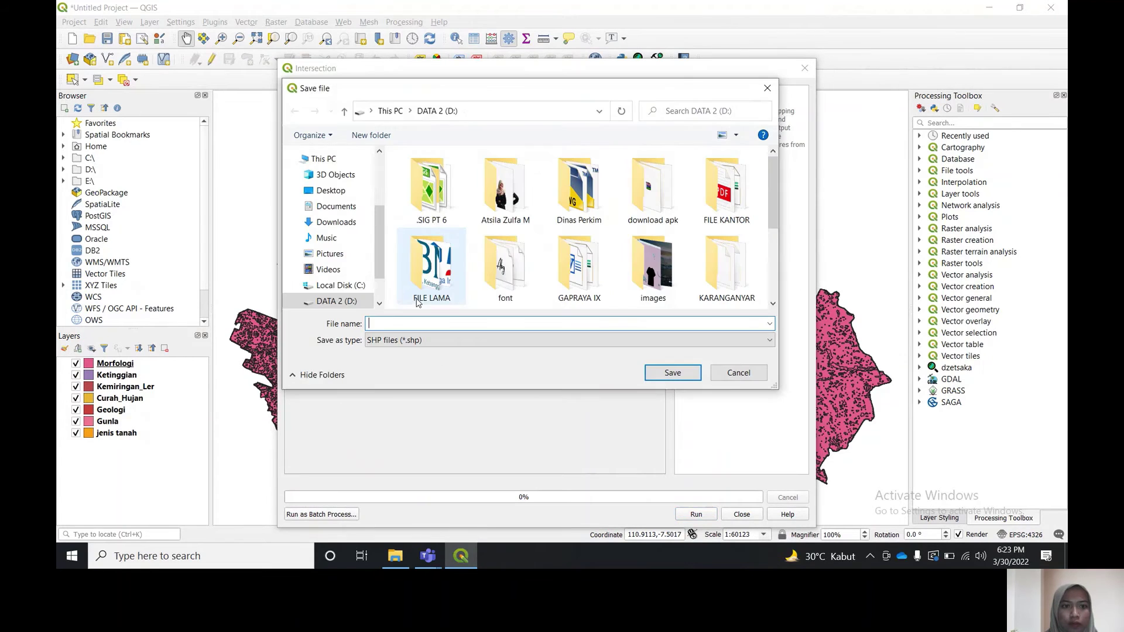
double_click(434, 204)
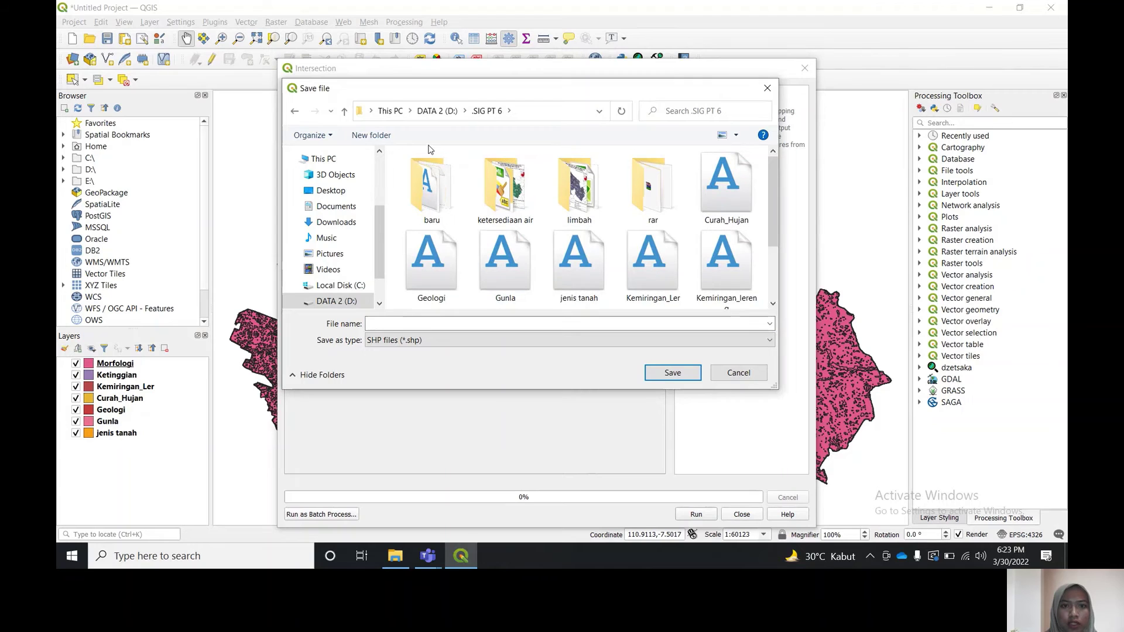
left_click(445, 110)
left_click(464, 328)
type("M")
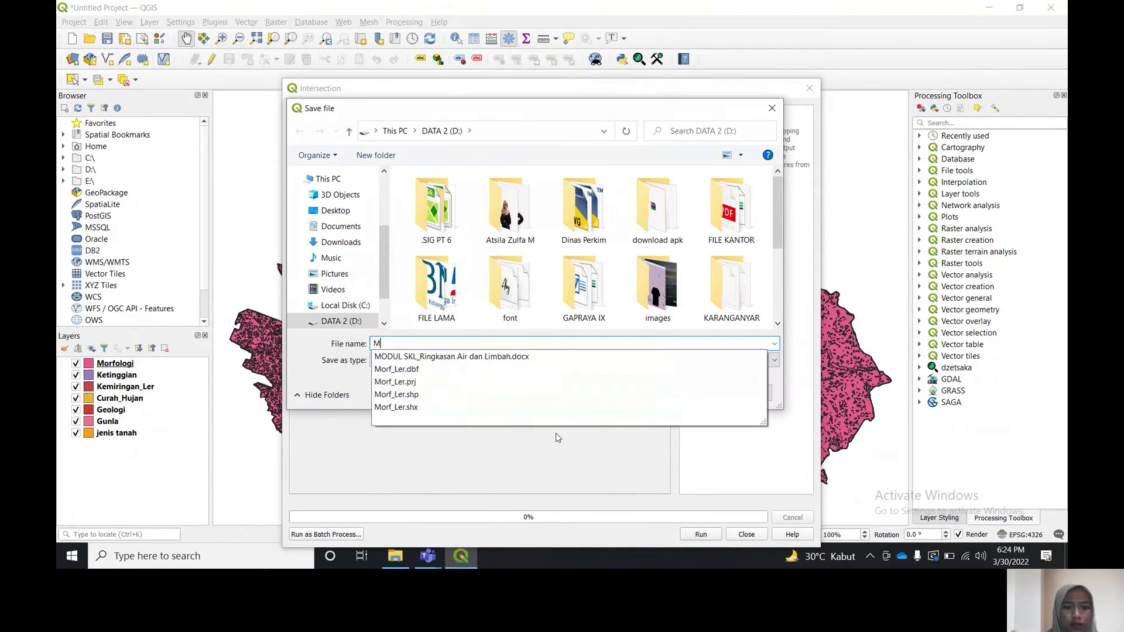
type("orf_Ting")
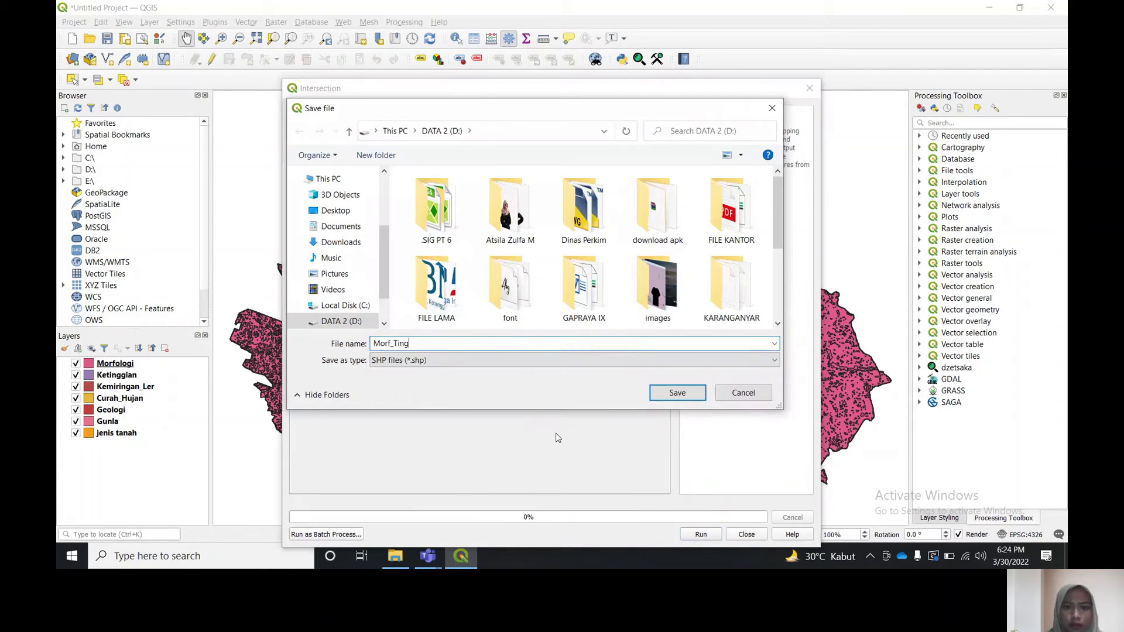
key("Return")
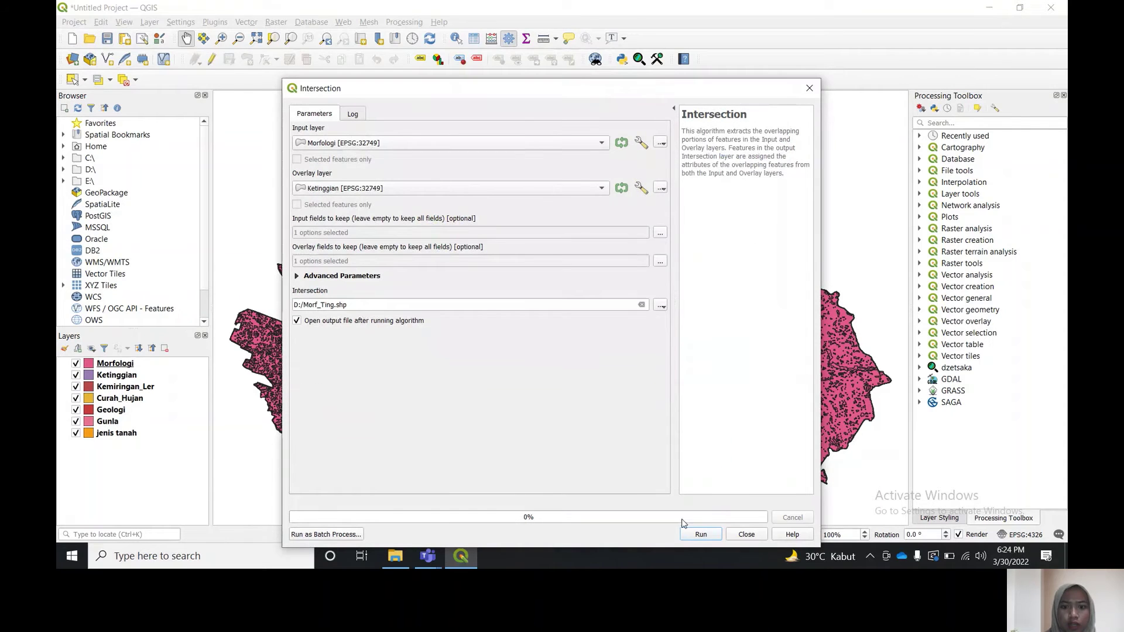
left_click(701, 535)
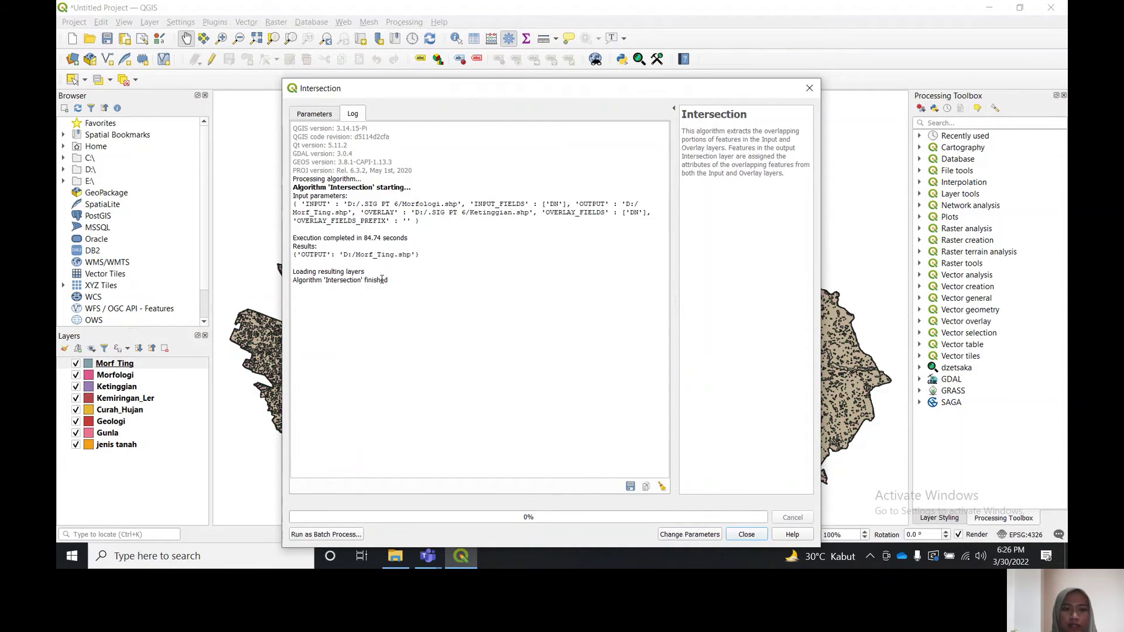
left_click(763, 536)
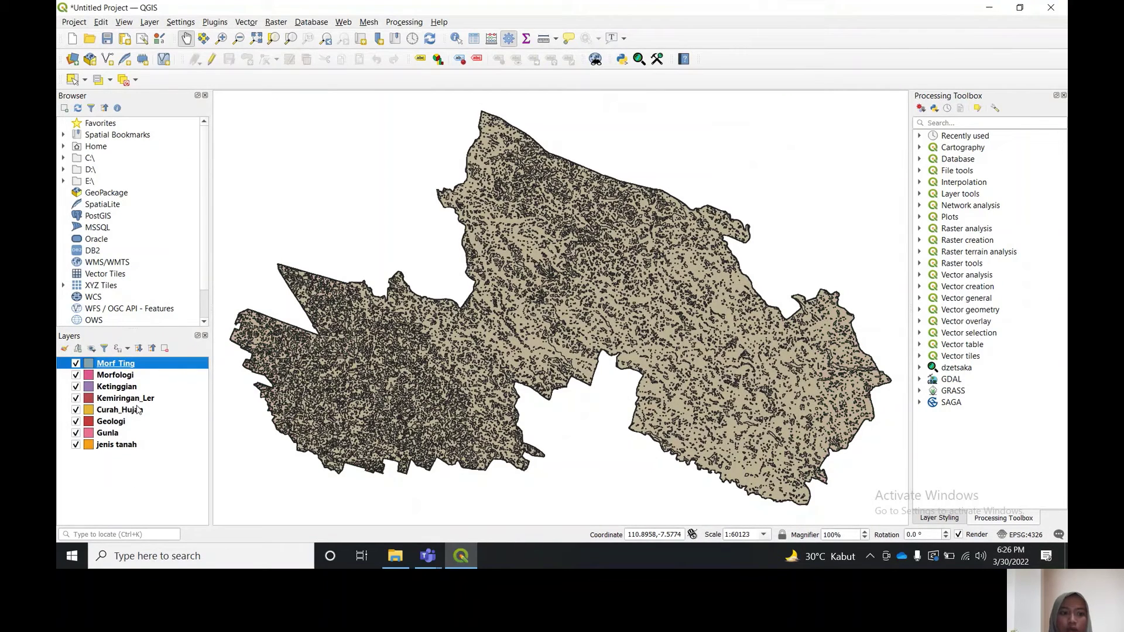
Switch to File Explorer and add the skl_air shapefile from the ketersediaan air folder to the QGIS project's layers
left_click(395, 556)
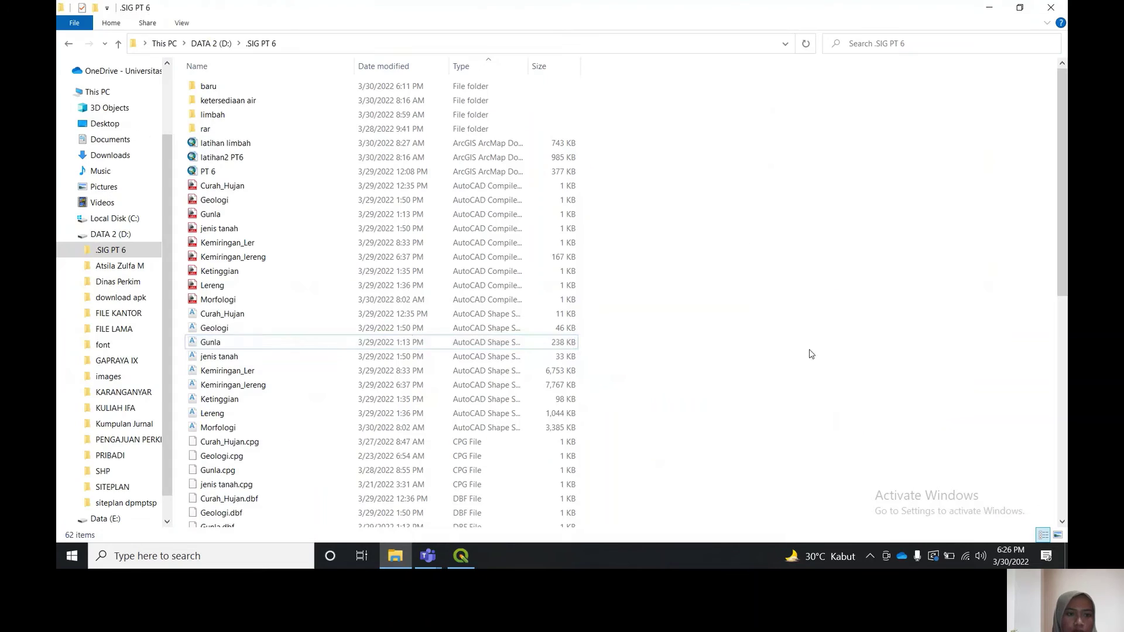
double_click(220, 102)
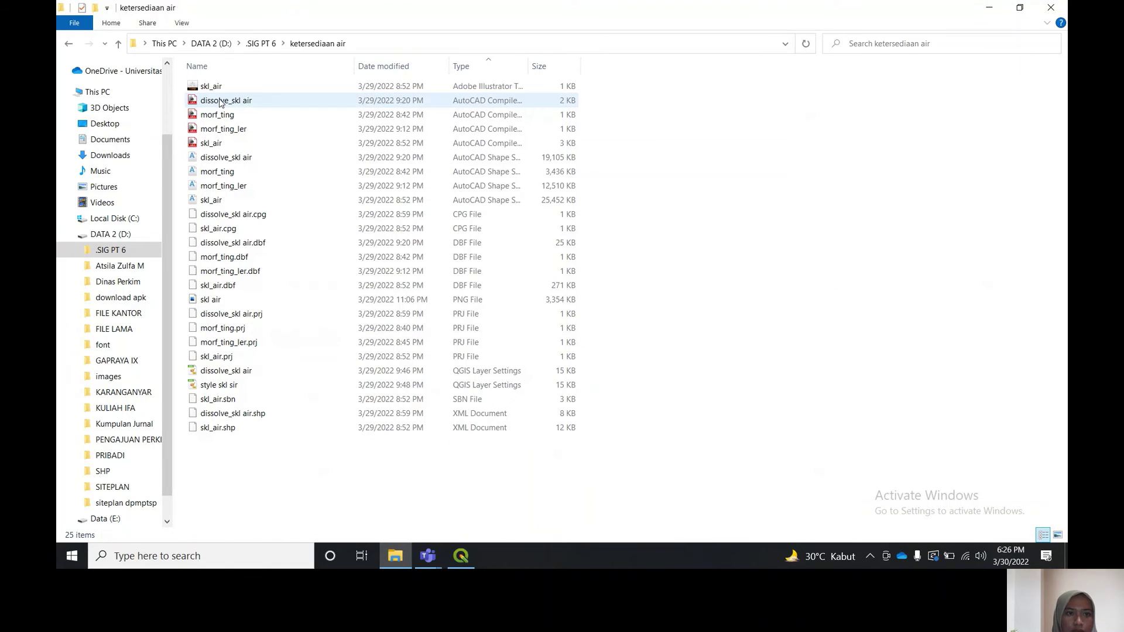
left_click_drag(257, 200, 134, 380)
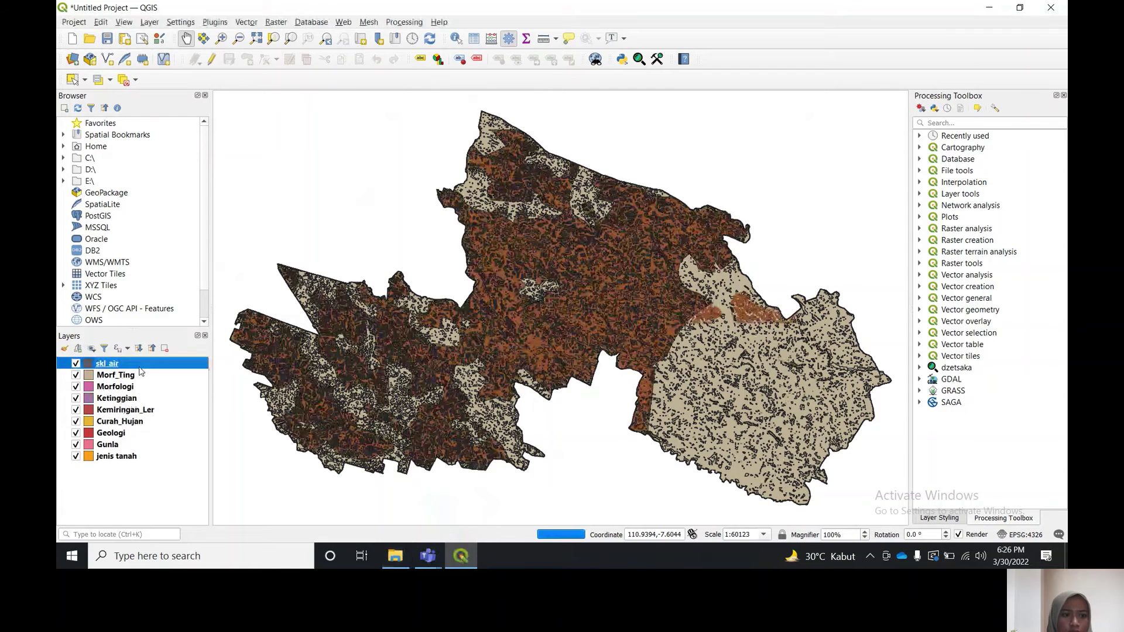
Remove all layers from Morf_Ting through jenis tanah from the project, keeping skl_air
left_click(136, 460, "shift")
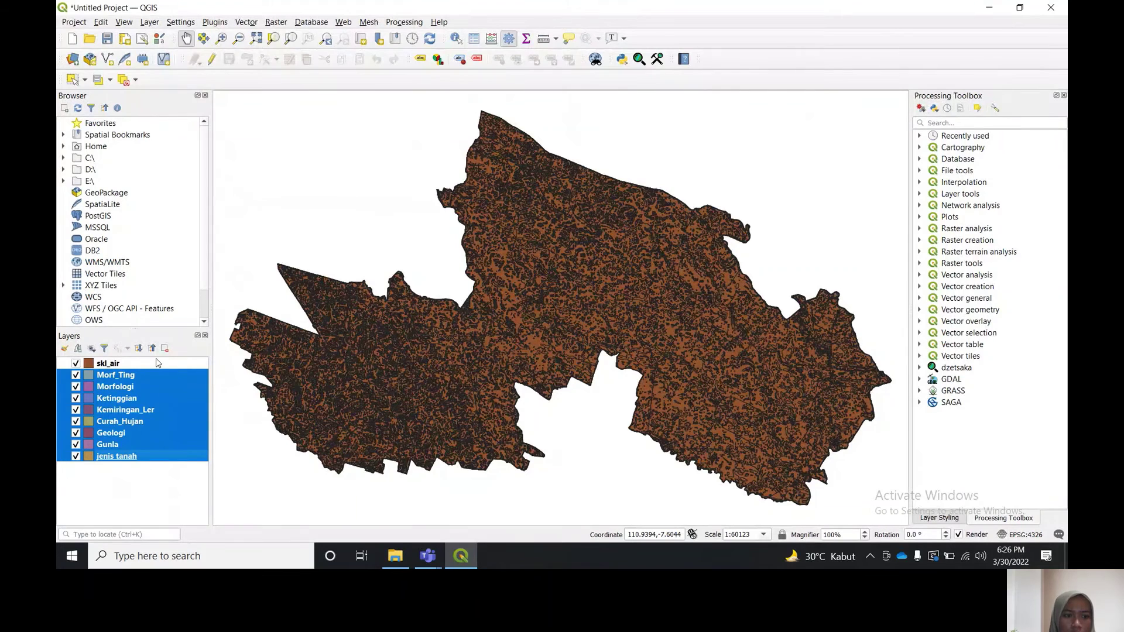
left_click(165, 348)
key("Return")
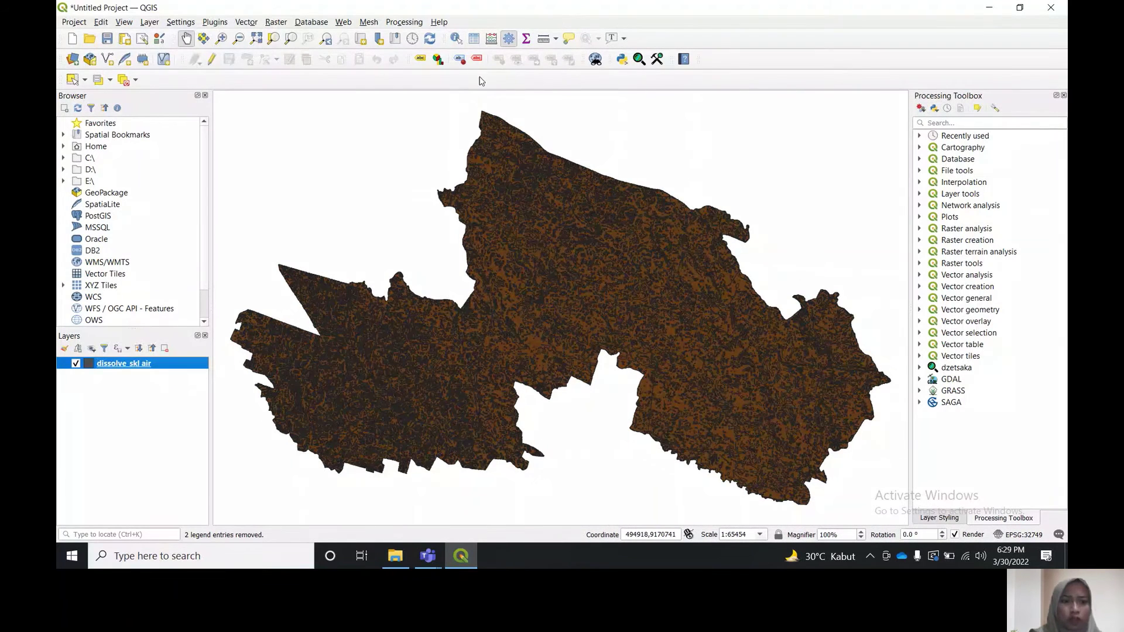
Start editing the dissolve_skl air attribute table and add a whole-number field named Total with length 10
left_click(473, 38)
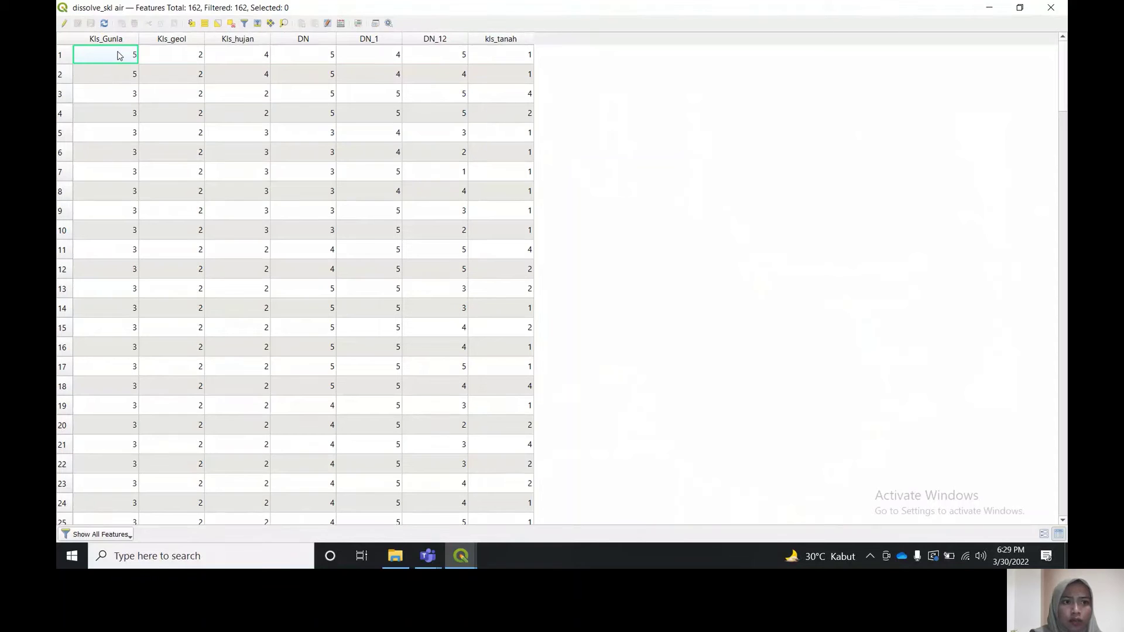
left_click(64, 23)
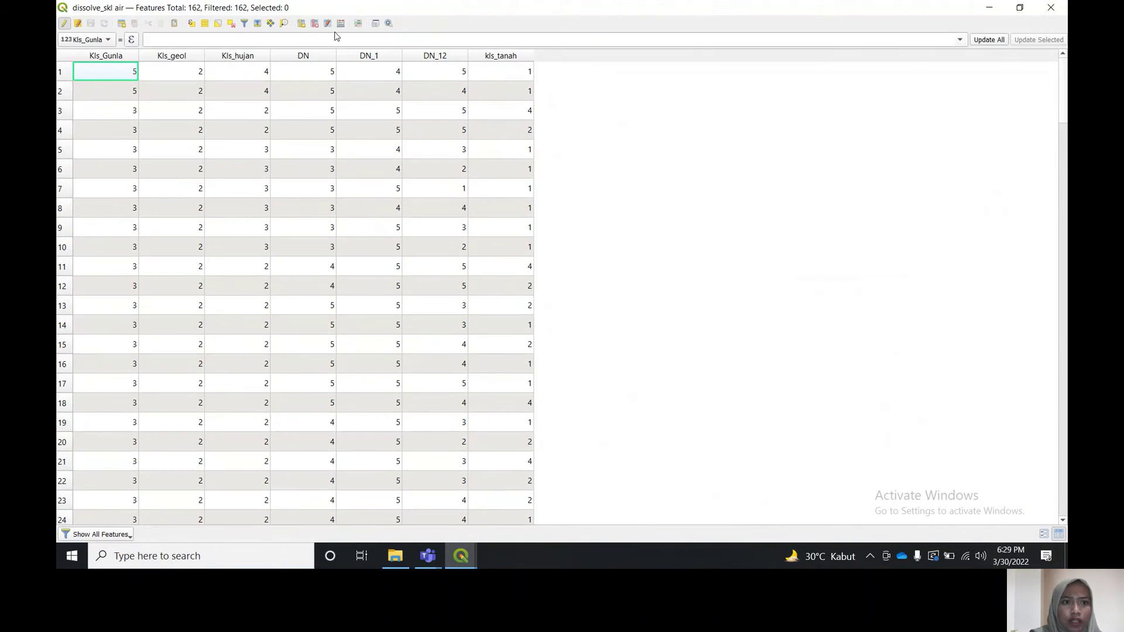
left_click(301, 23)
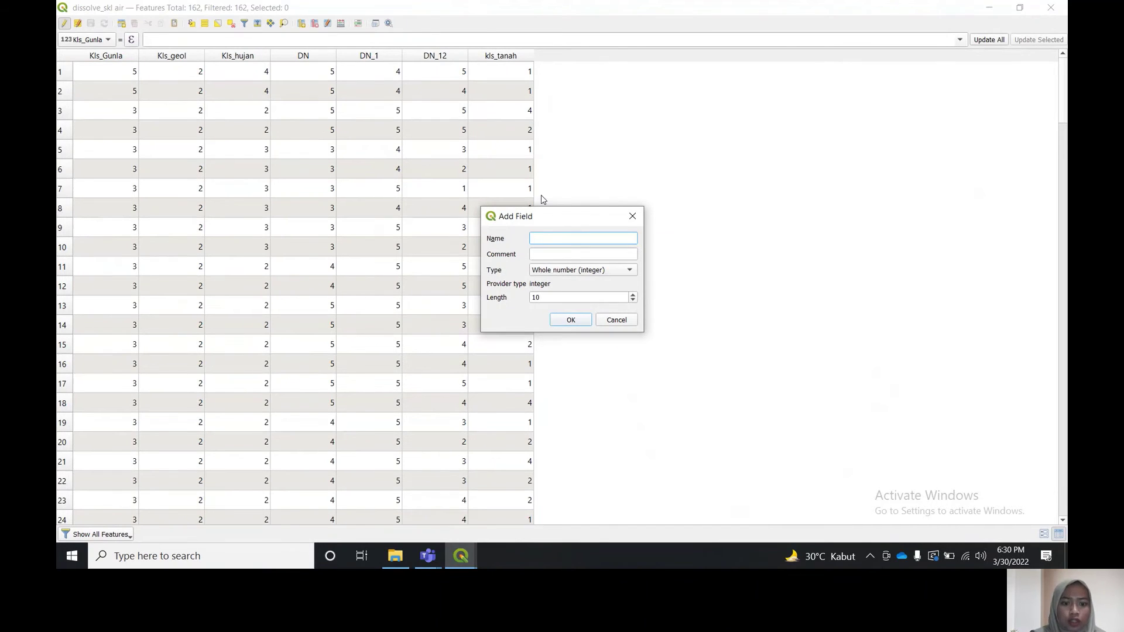
type("Total")
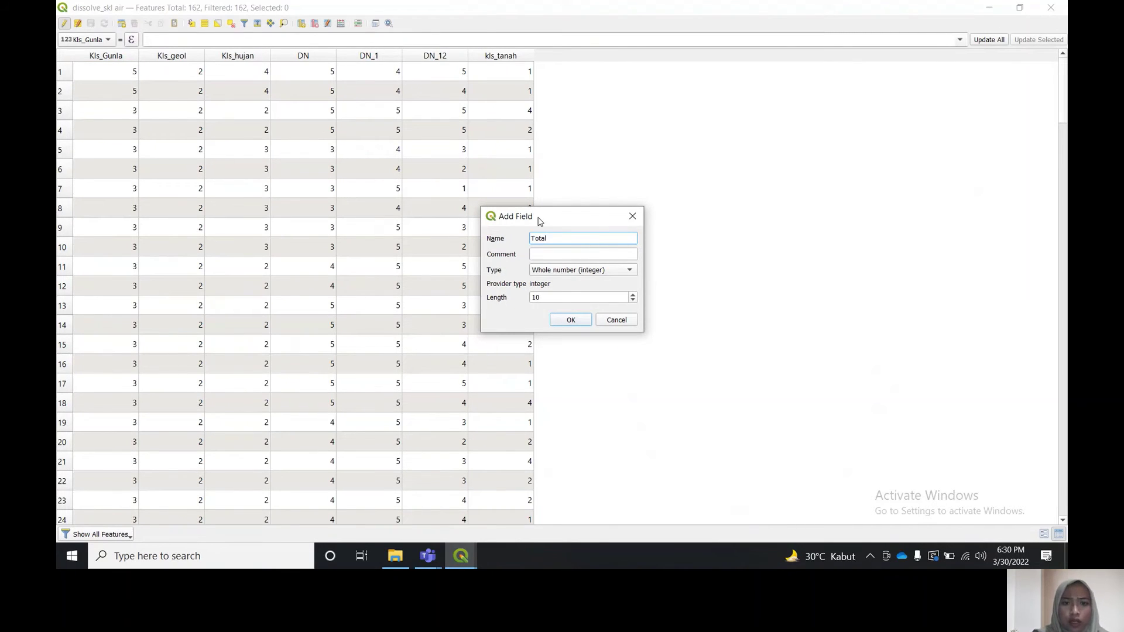
left_click(563, 320)
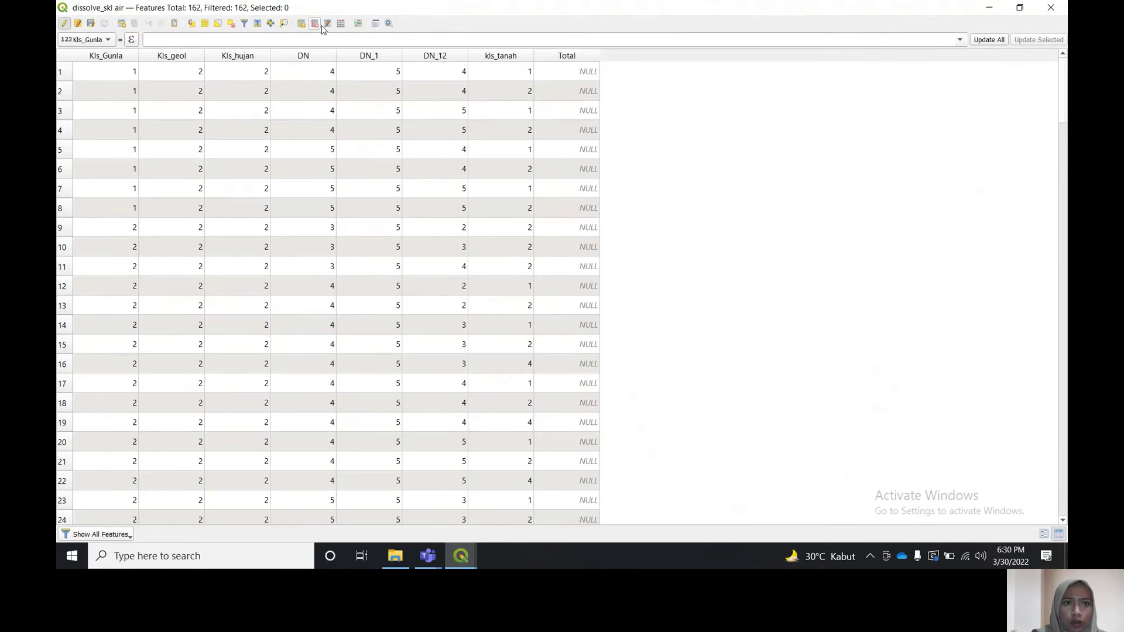
Set the field calculator to update the existing Total field and begin its expression with an opening parenthesis and Kls_Gunla
left_click(341, 23)
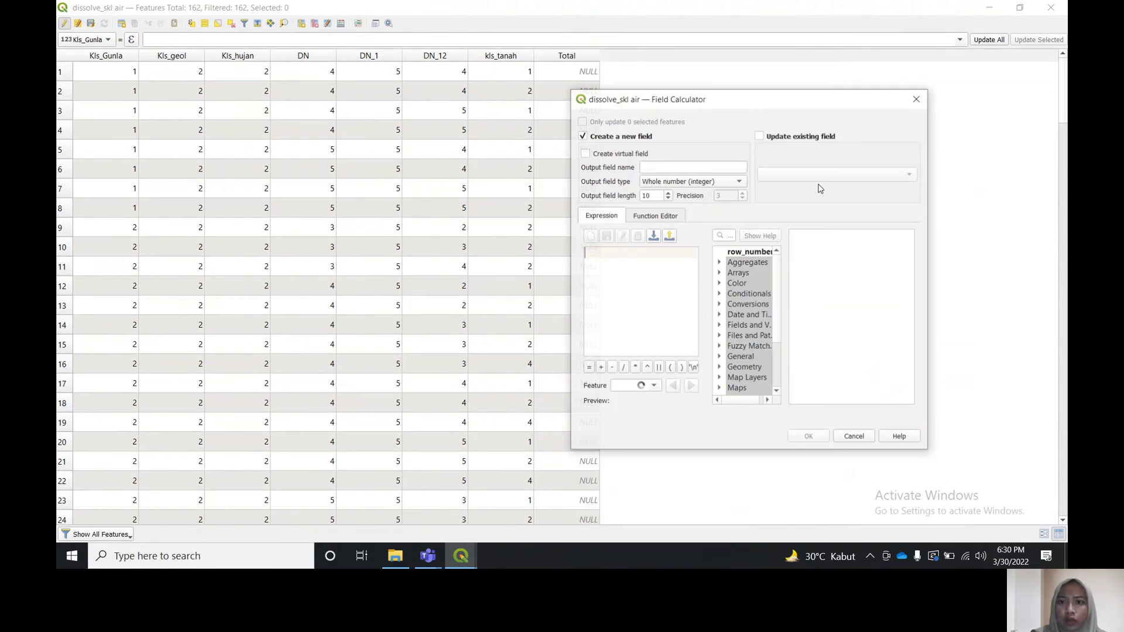
left_click(759, 136)
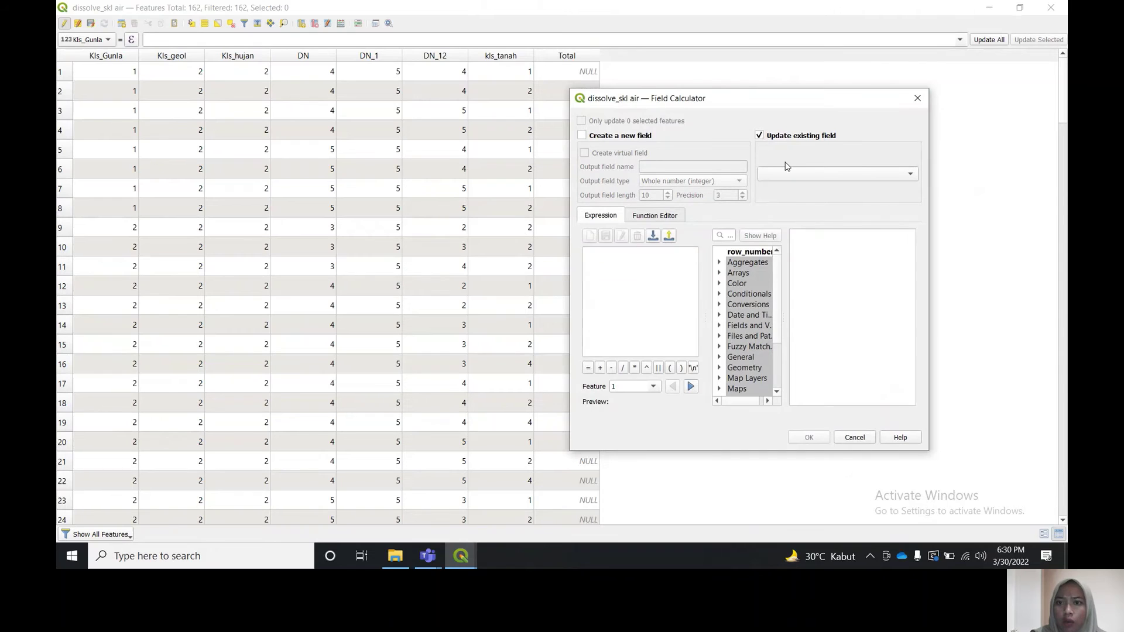
left_click(787, 171)
left_click(781, 275)
left_click(720, 326)
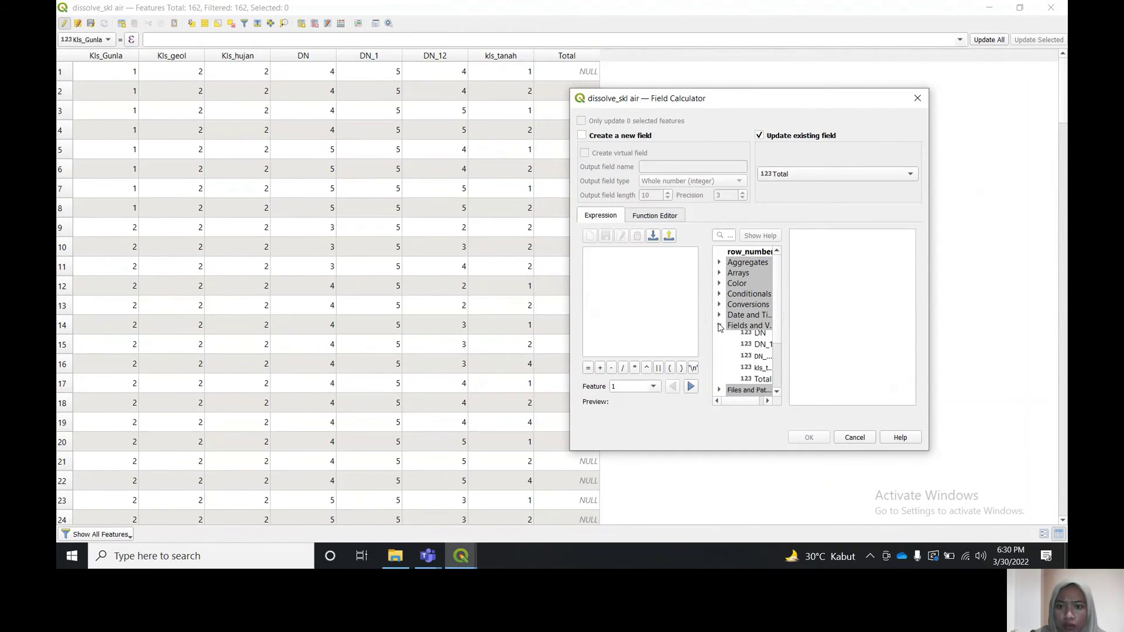
double_click(755, 348)
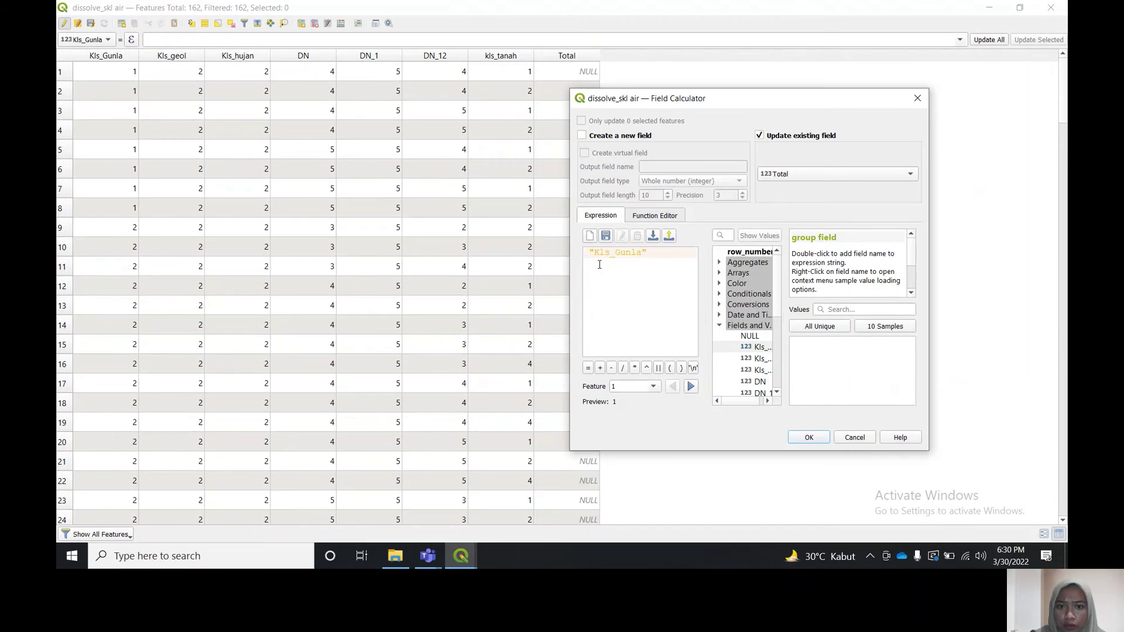
left_click(670, 368)
left_click(674, 257)
type(",")
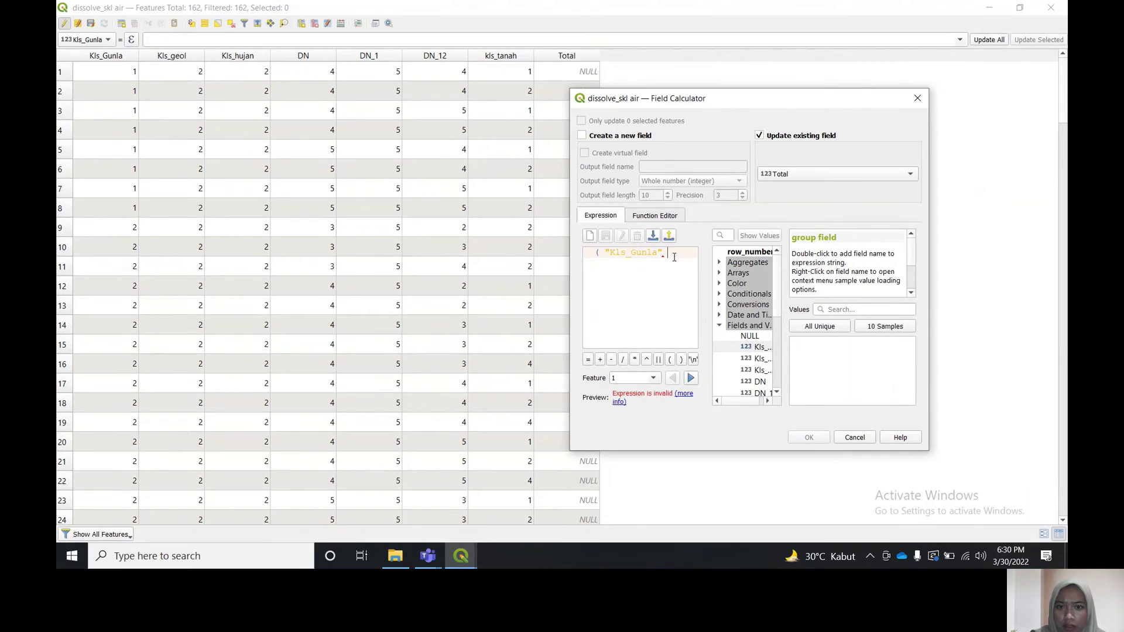
Extend the Total expression by adding the fields Kls_geol, Kls_hujan, DN and DN_1 to the sum
double_click(600, 359)
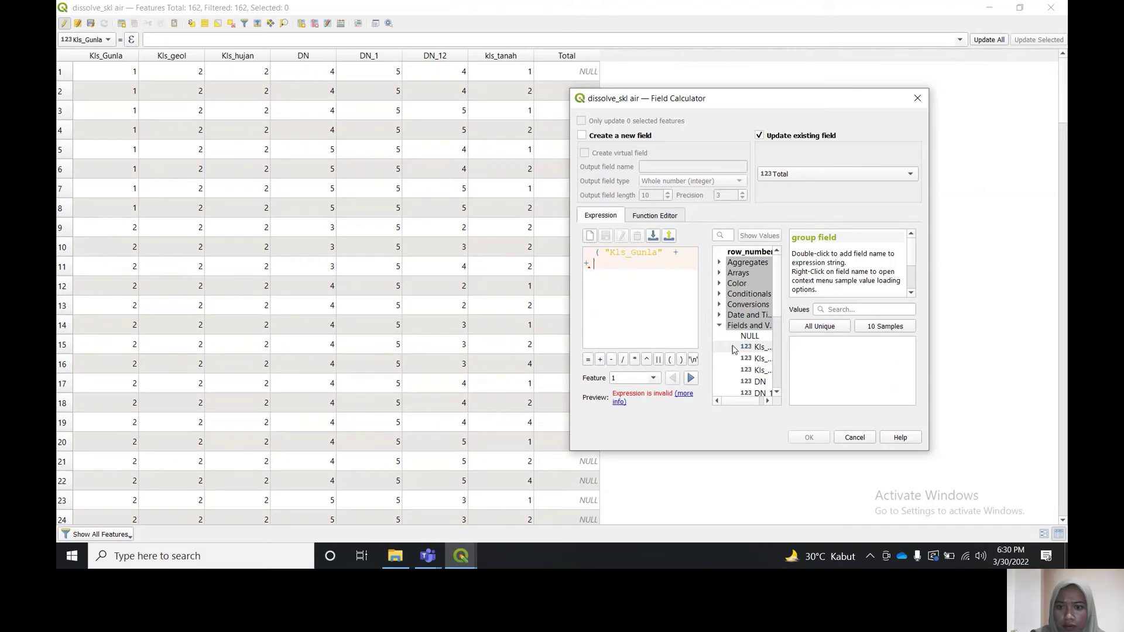
double_click(738, 359)
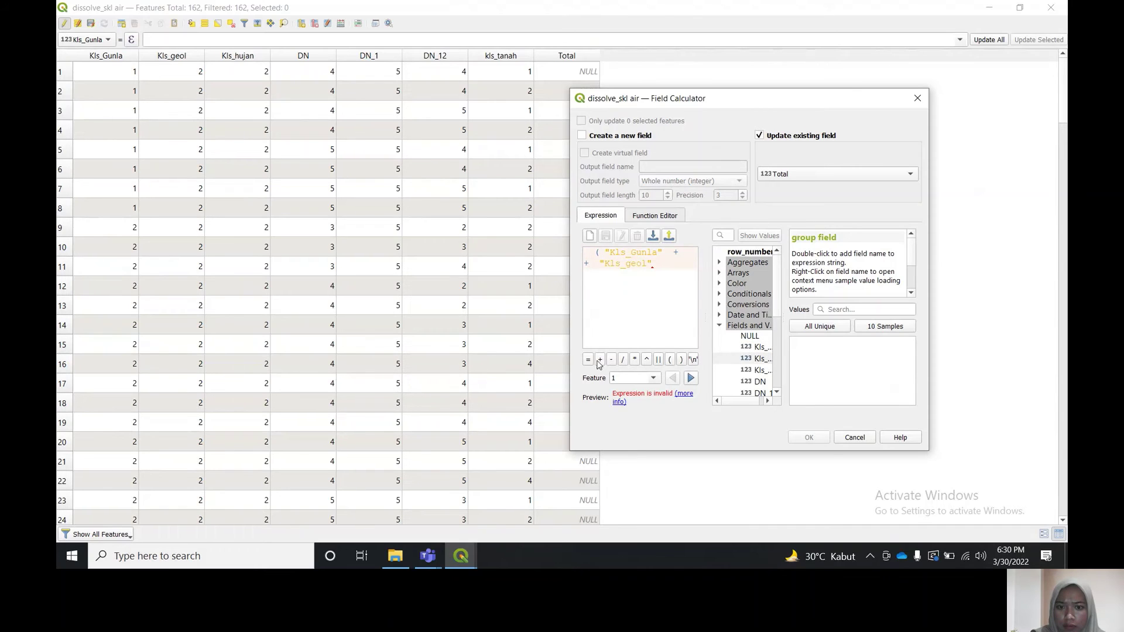
double_click(761, 370)
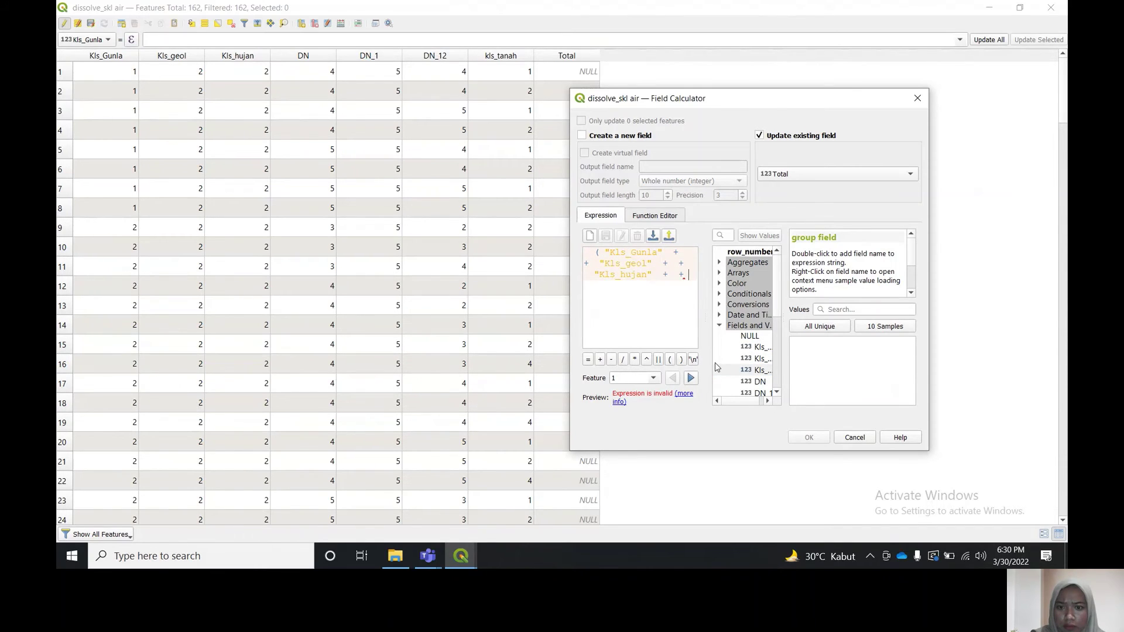
double_click(759, 381)
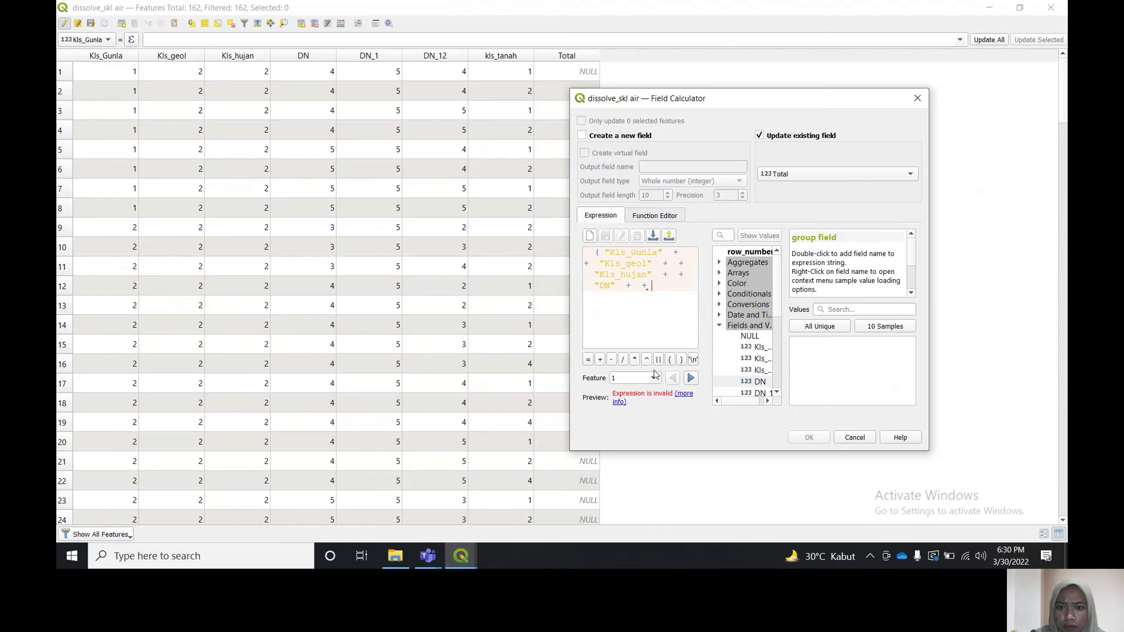
double_click(761, 392)
scroll(776, 328, "down", 1)
scroll(775, 329, "down", 1)
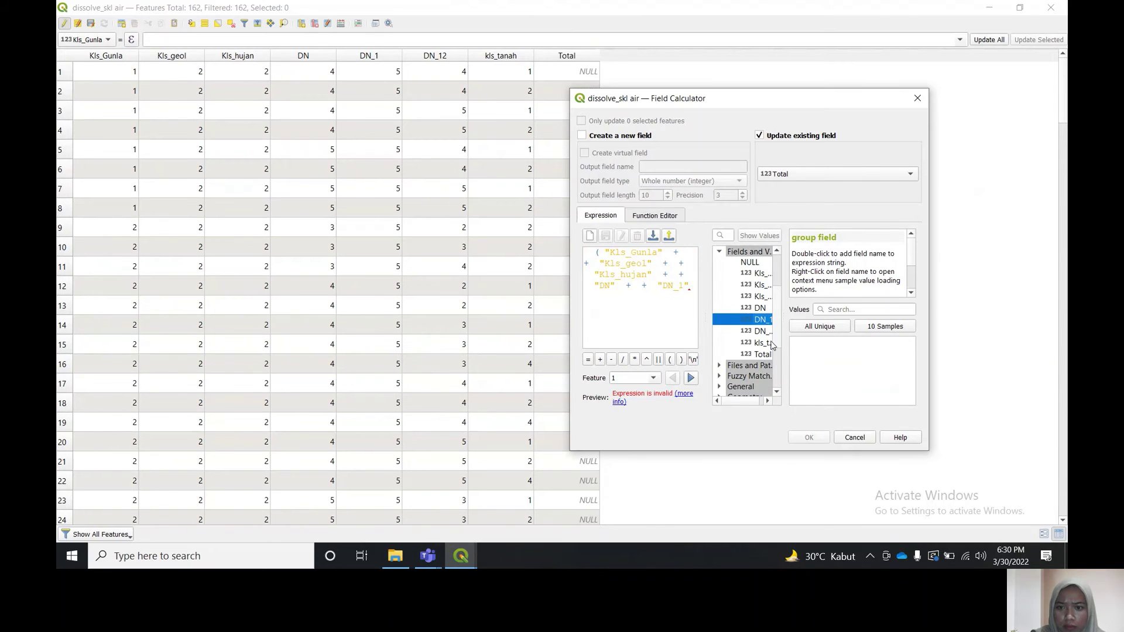
Add DN_12 and kls_tanah to the sum and close the parenthesis
left_click(600, 359)
left_click(753, 332)
double_click(752, 332)
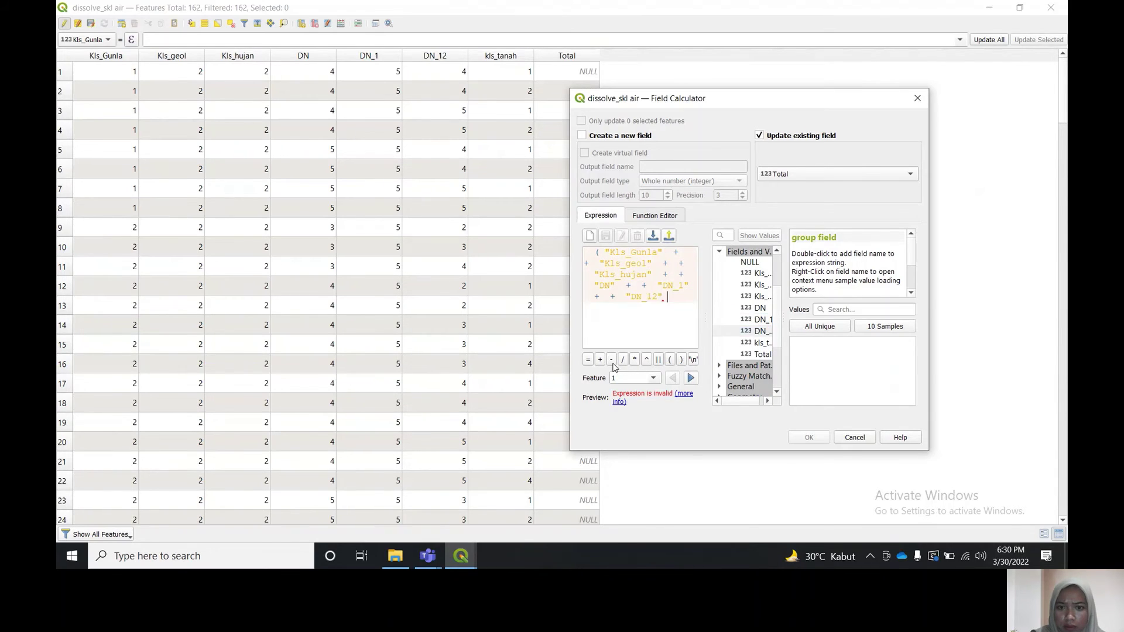
left_click(600, 360)
left_click(754, 344)
double_click(753, 345)
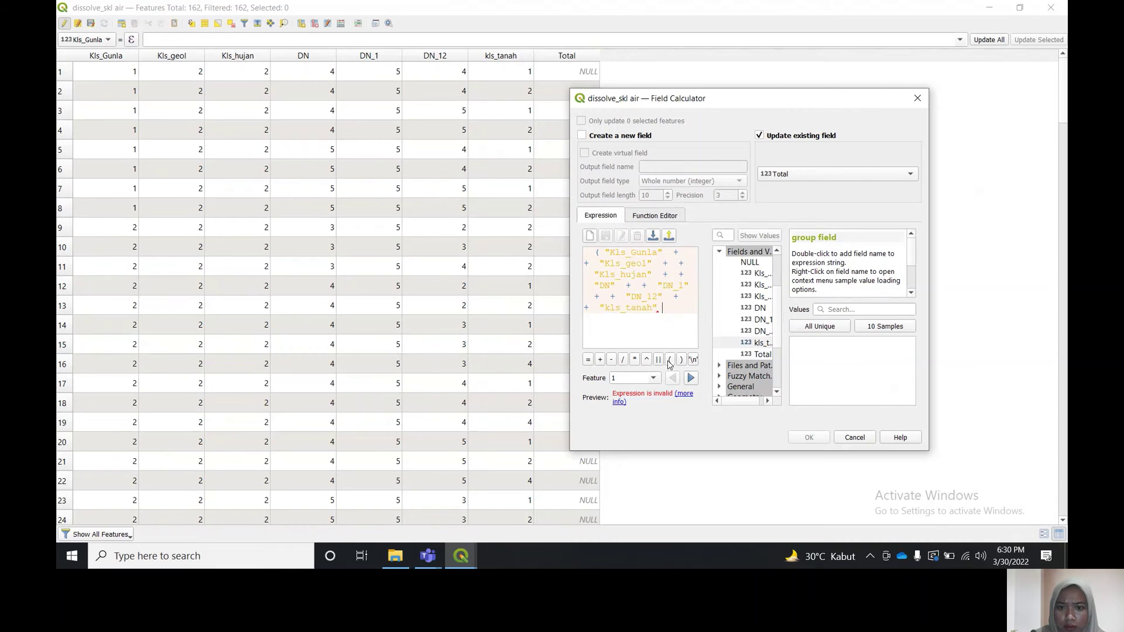
left_click(682, 359)
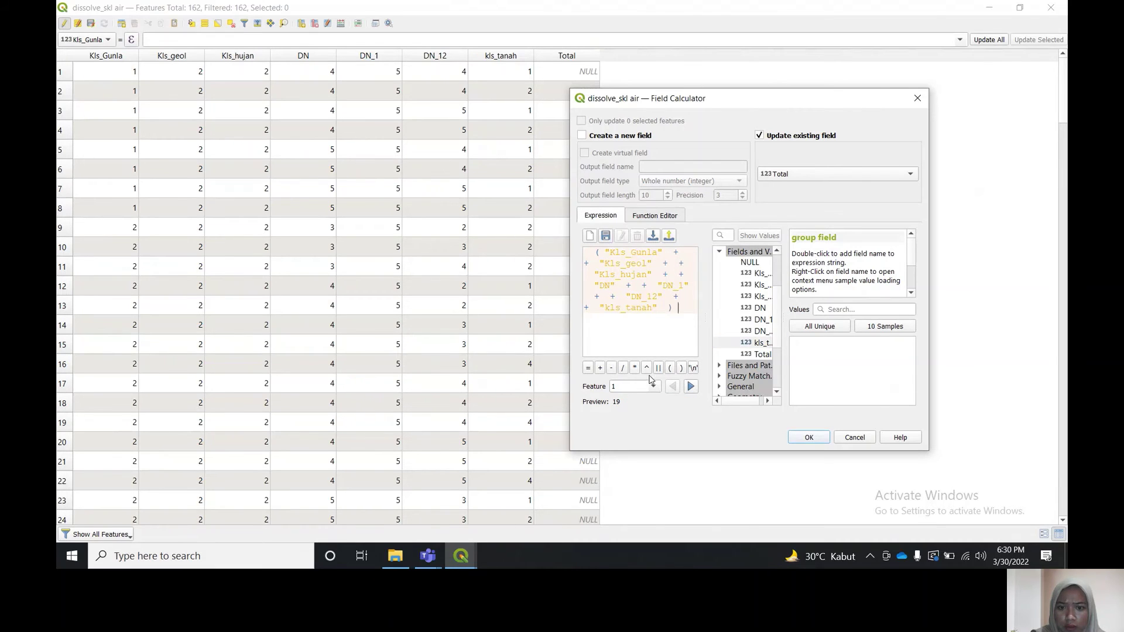
Remove the duplicate plus signs between the fields from Kls_geol through kls_tanah in the expression
left_click(669, 265)
key("BackSpace")
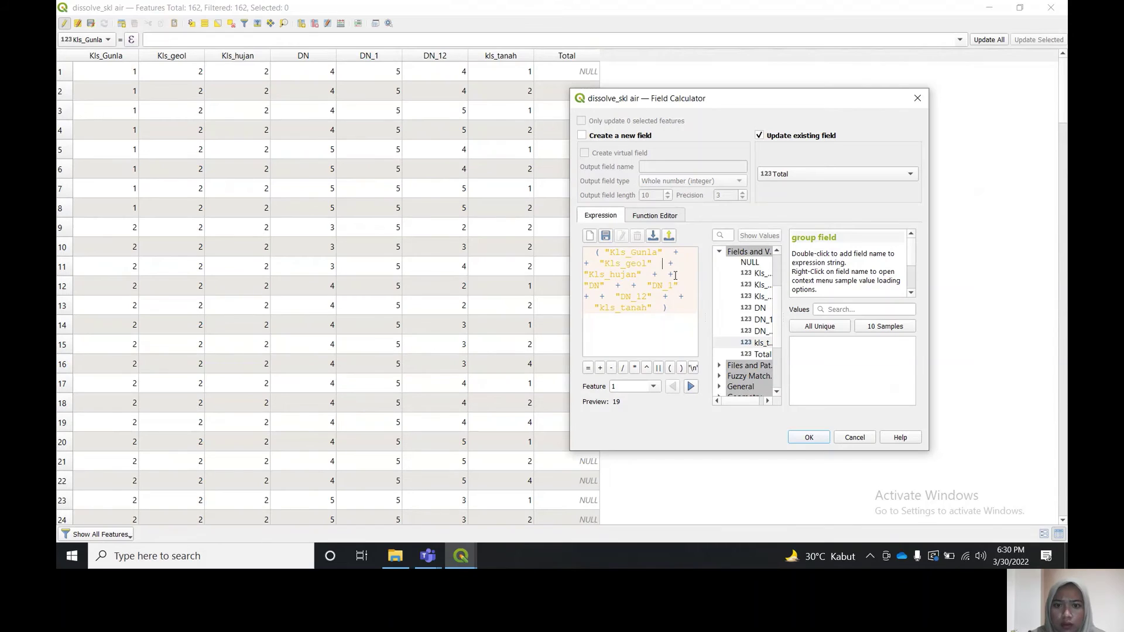
key("BackSpace")
left_click(638, 285)
key("BackSpace")
key("BackSpace")
Divide the parenthesized sum of the seven fields by 7 and apply the calculation to the Total field
left_click(623, 368)
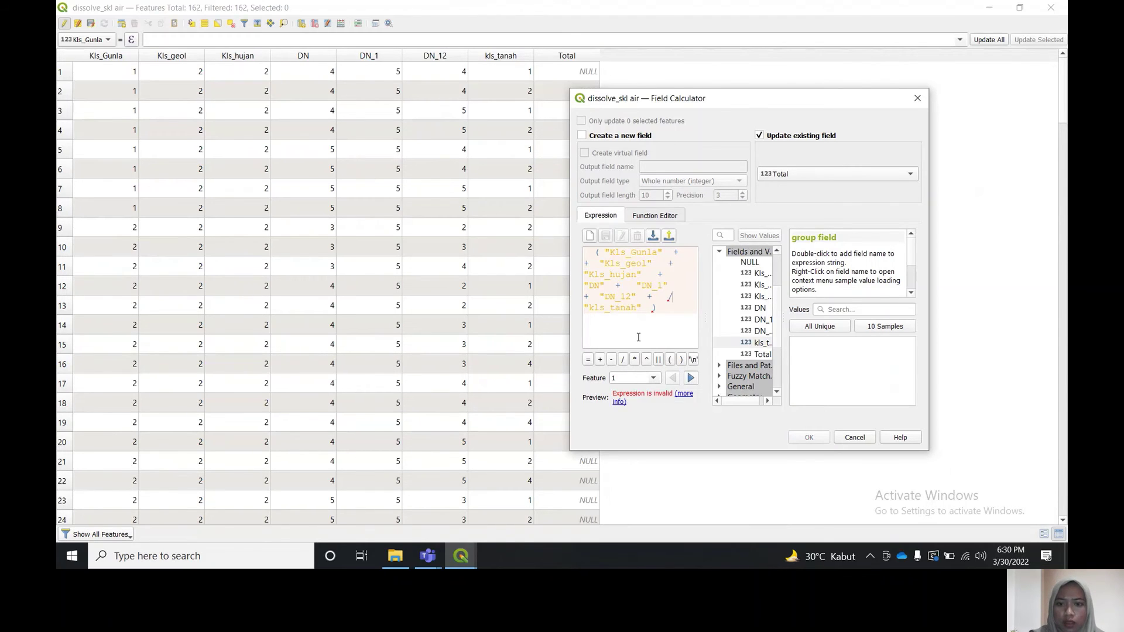
key("BackSpace")
key("BackSpace")
key("BackSpace")
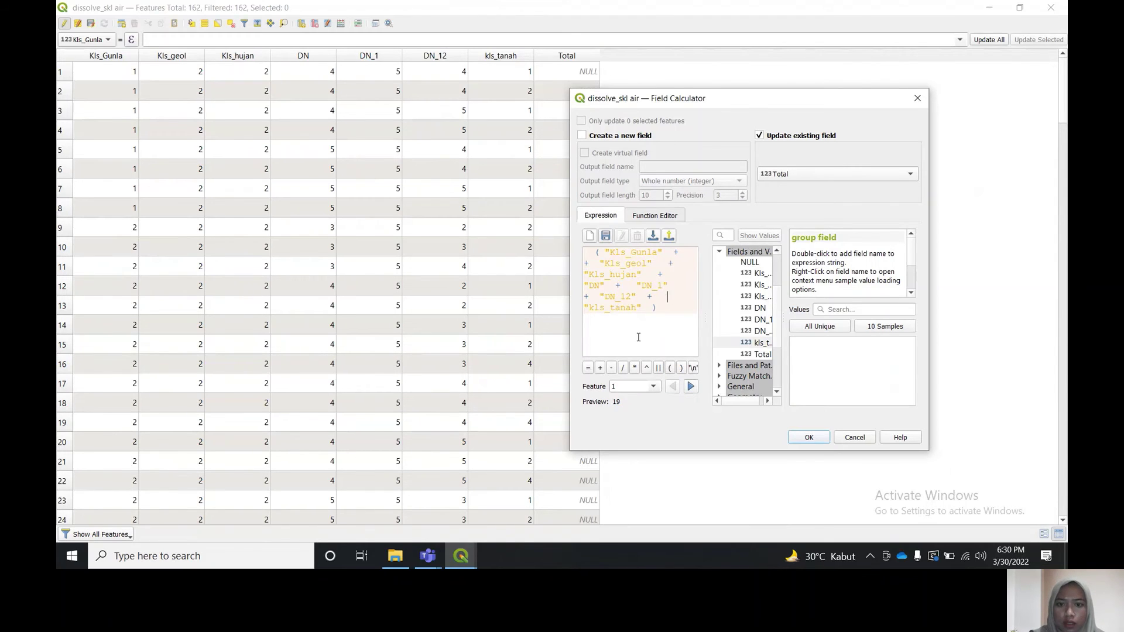
left_click(623, 367)
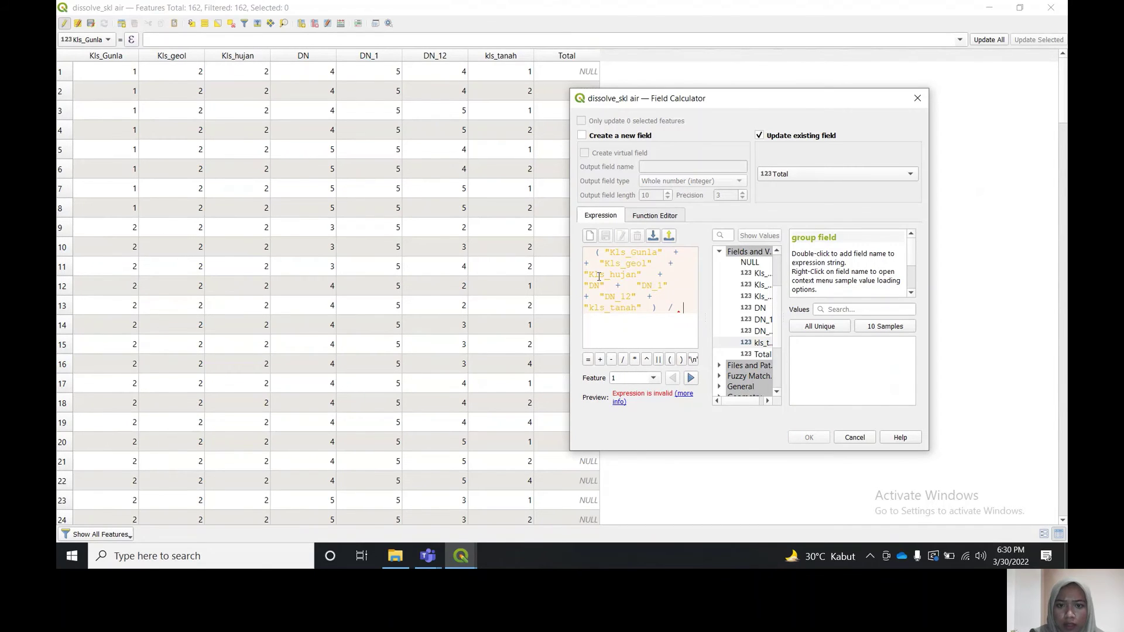
type("7")
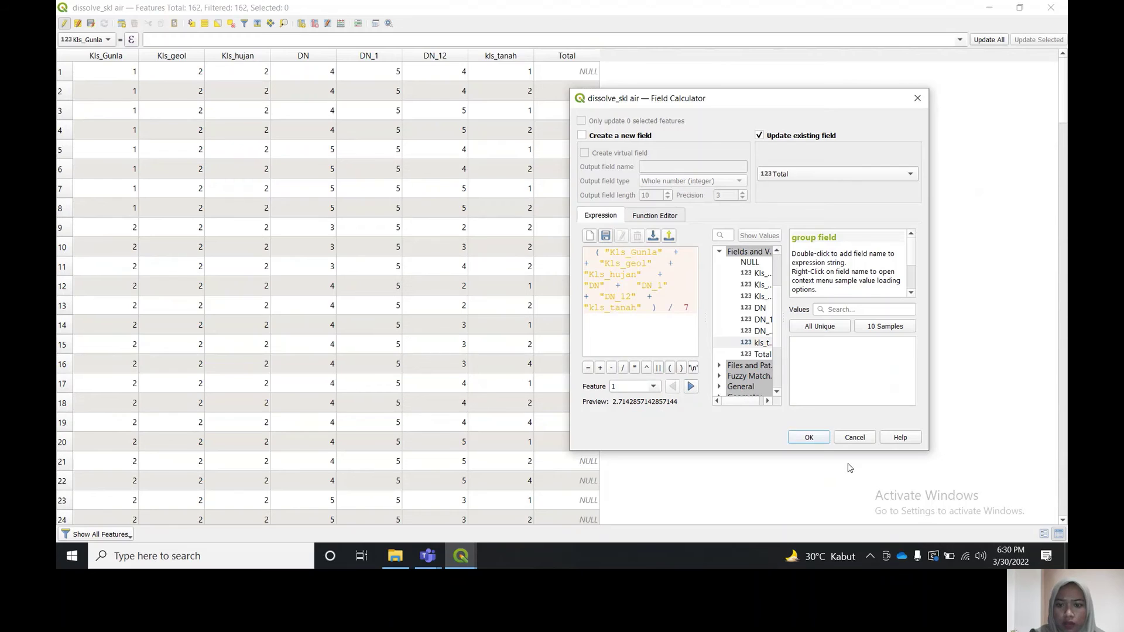
left_click(823, 439)
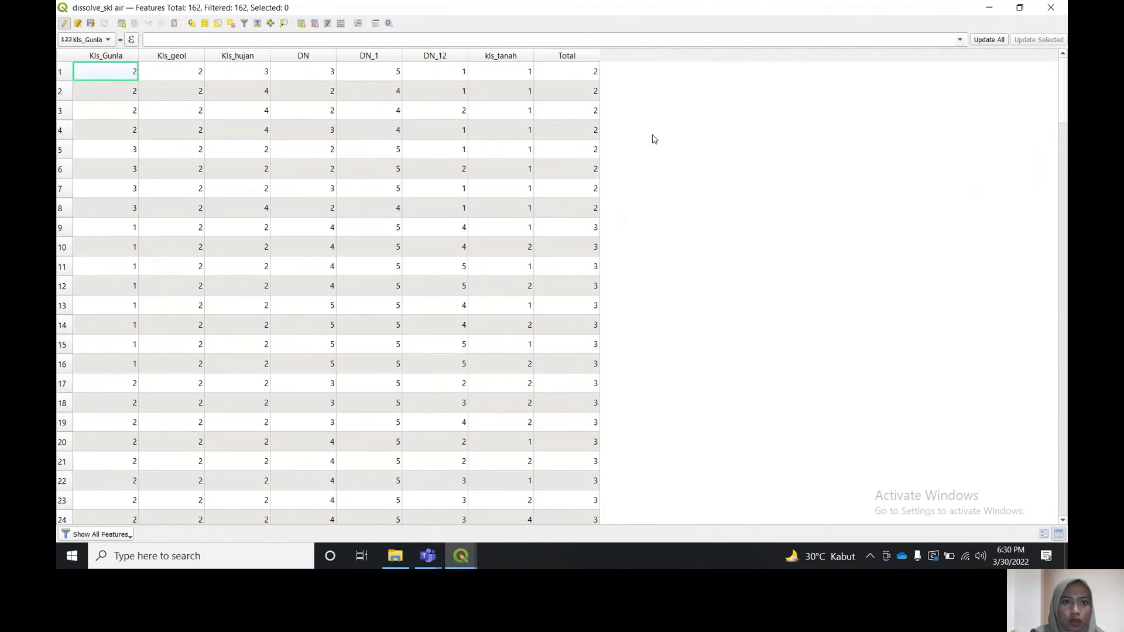
Add a text (string) field named SKL Air with length 30 to the attribute table
left_click(301, 24)
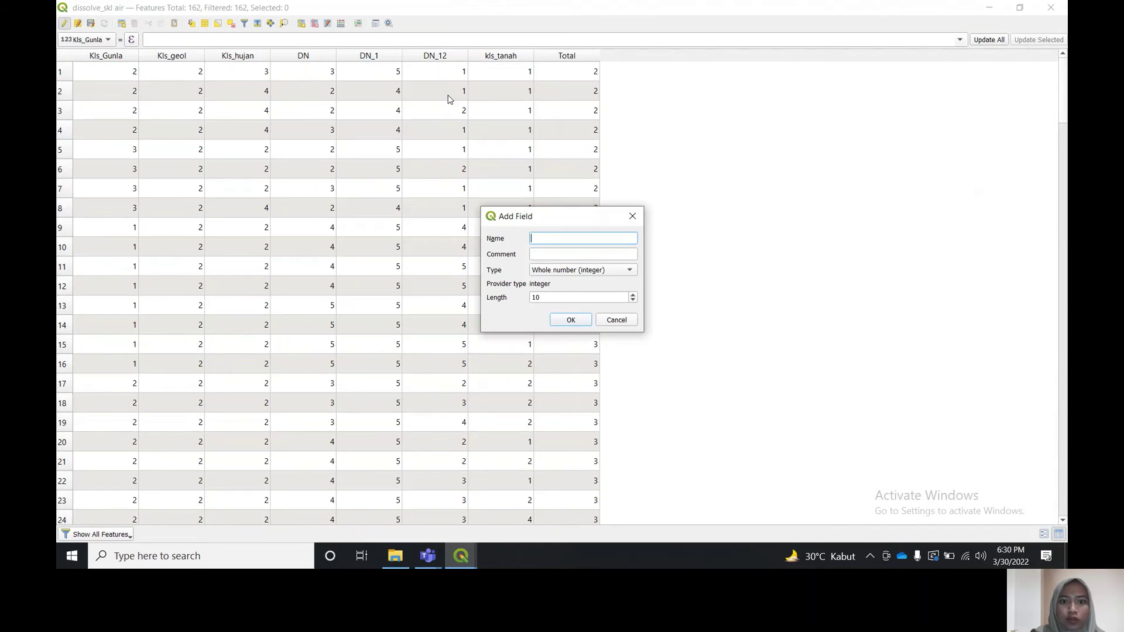
type("SKL Air")
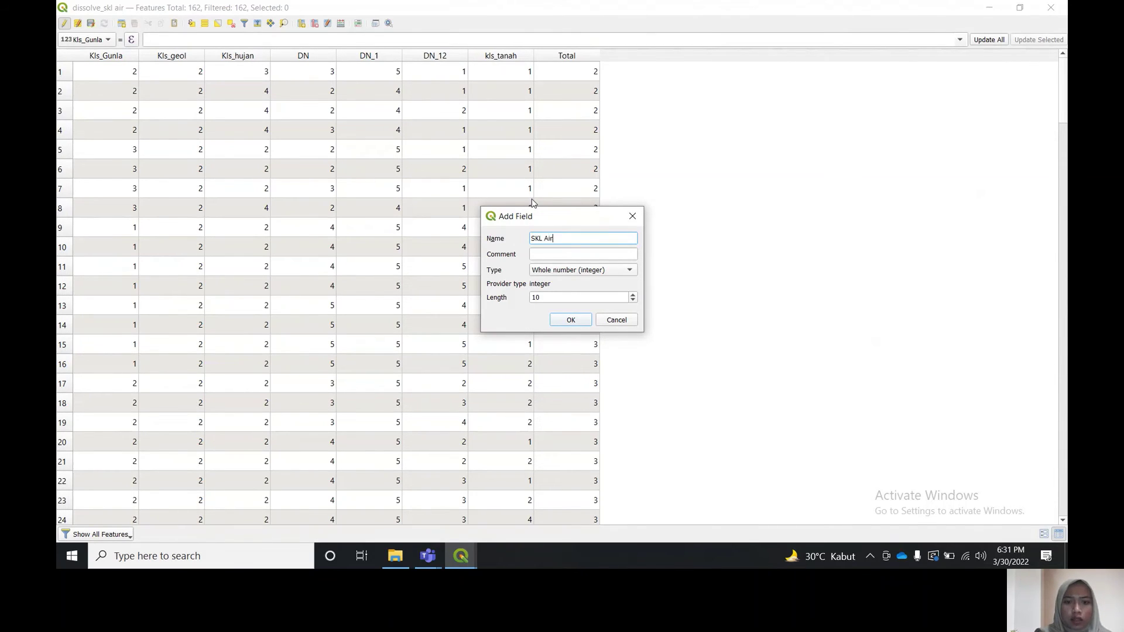
left_click(566, 270)
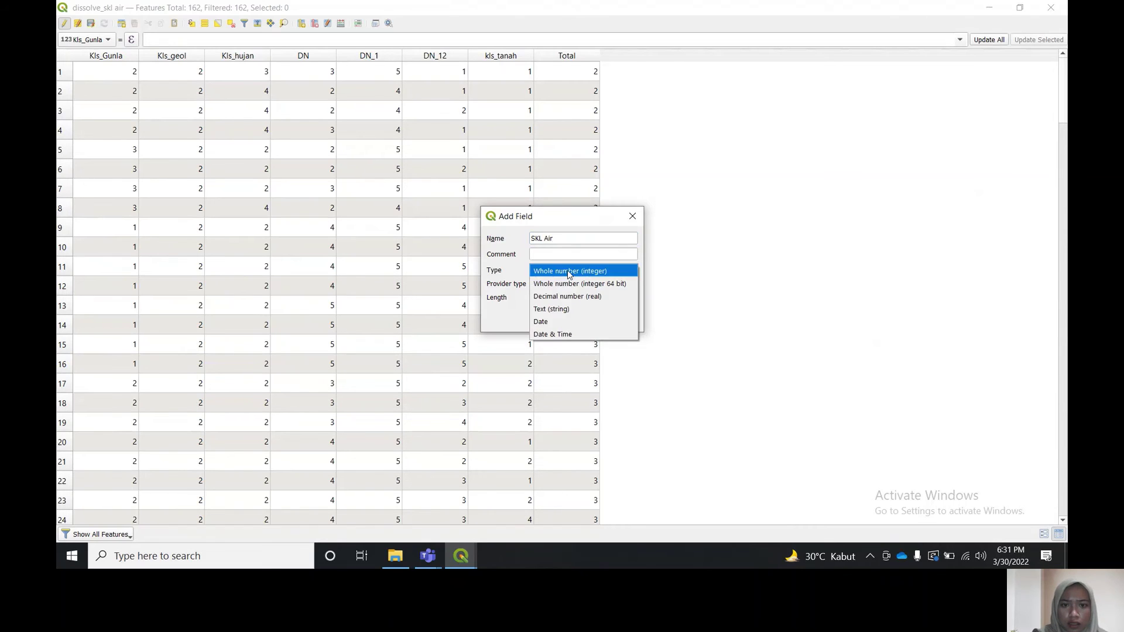
left_click(569, 309)
left_click(551, 299)
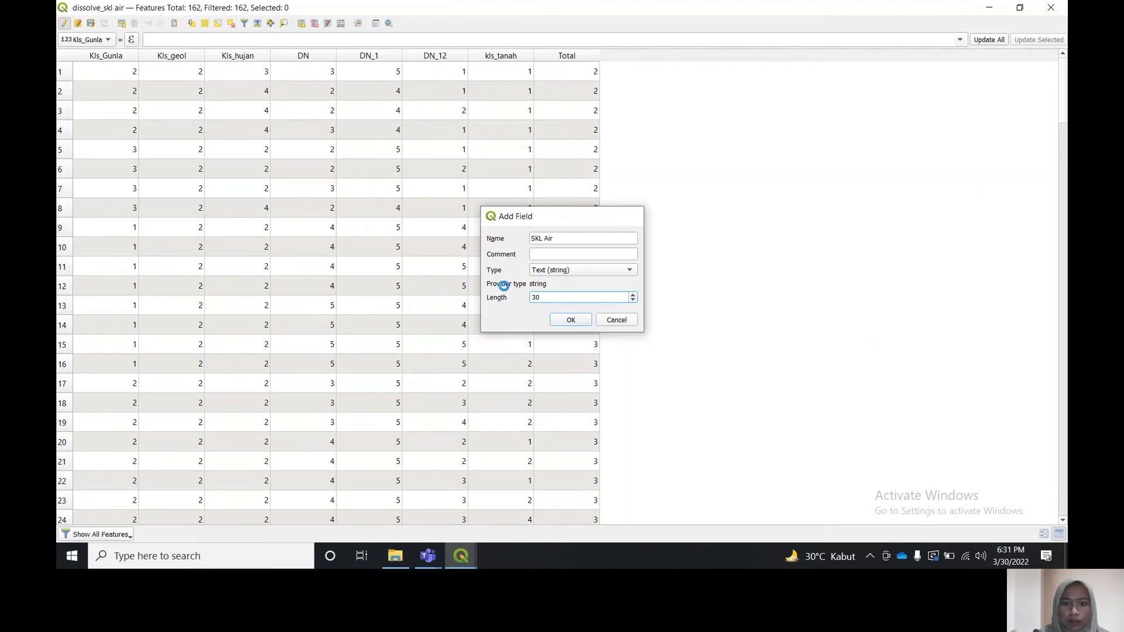
key("Return")
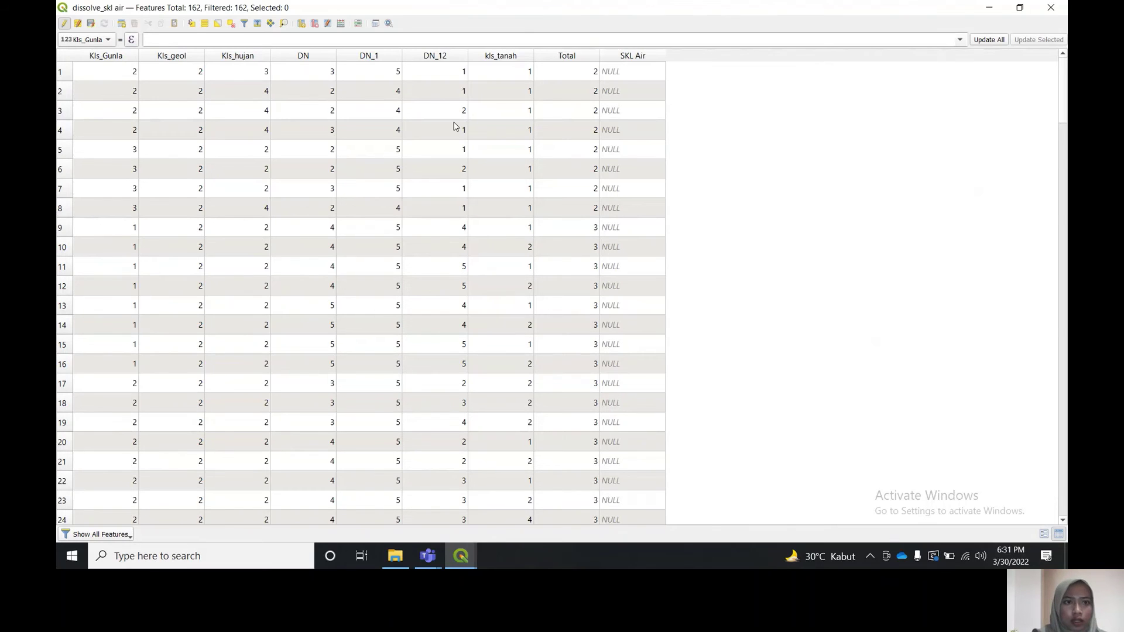
Select the features by expression where the Total field equals '2 '
left_click(192, 22)
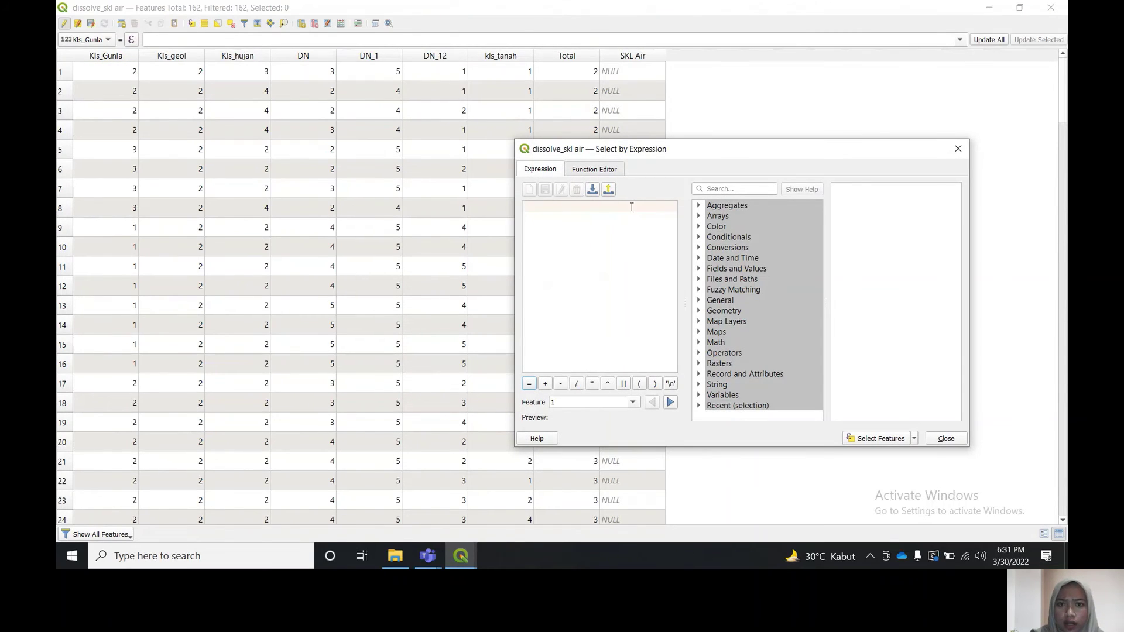
left_click(698, 268)
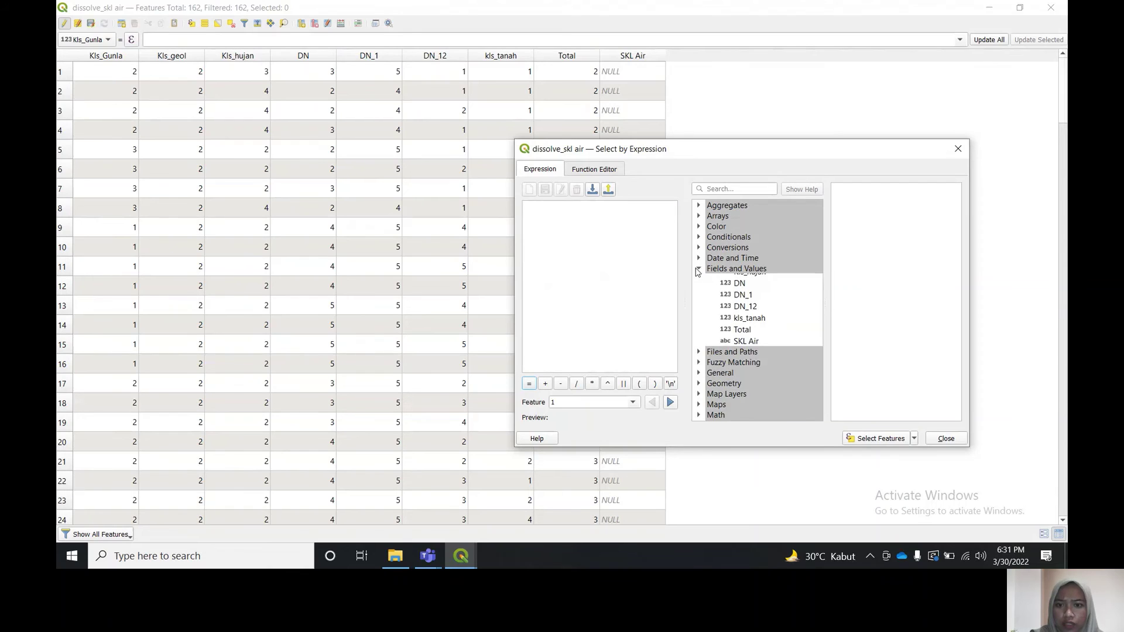
double_click(739, 372)
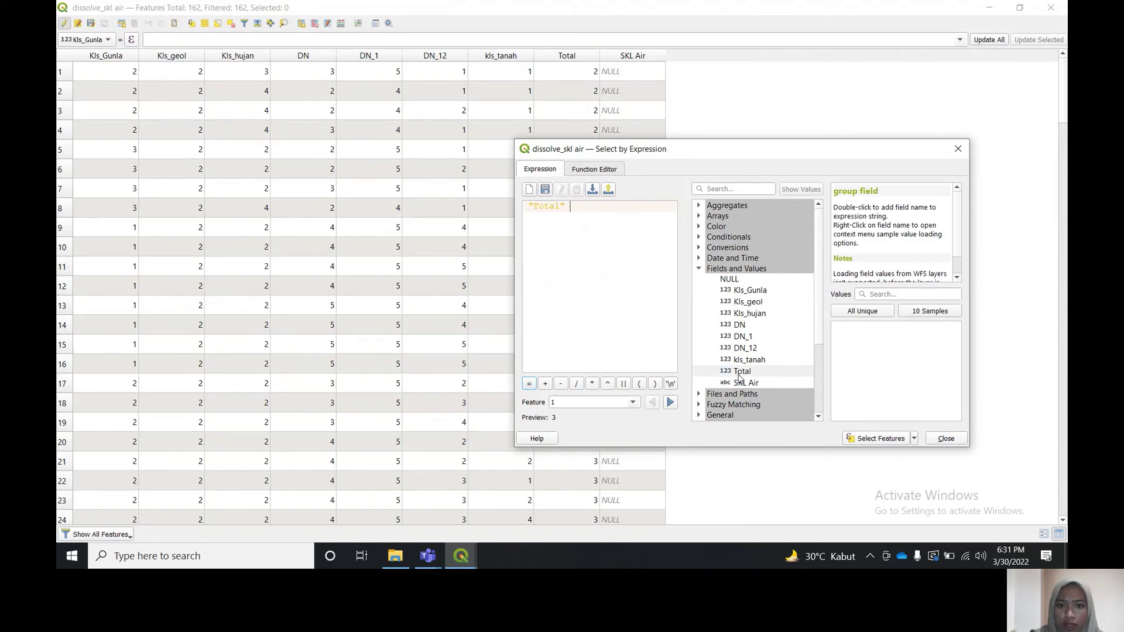
left_click(528, 384)
left_click(862, 310)
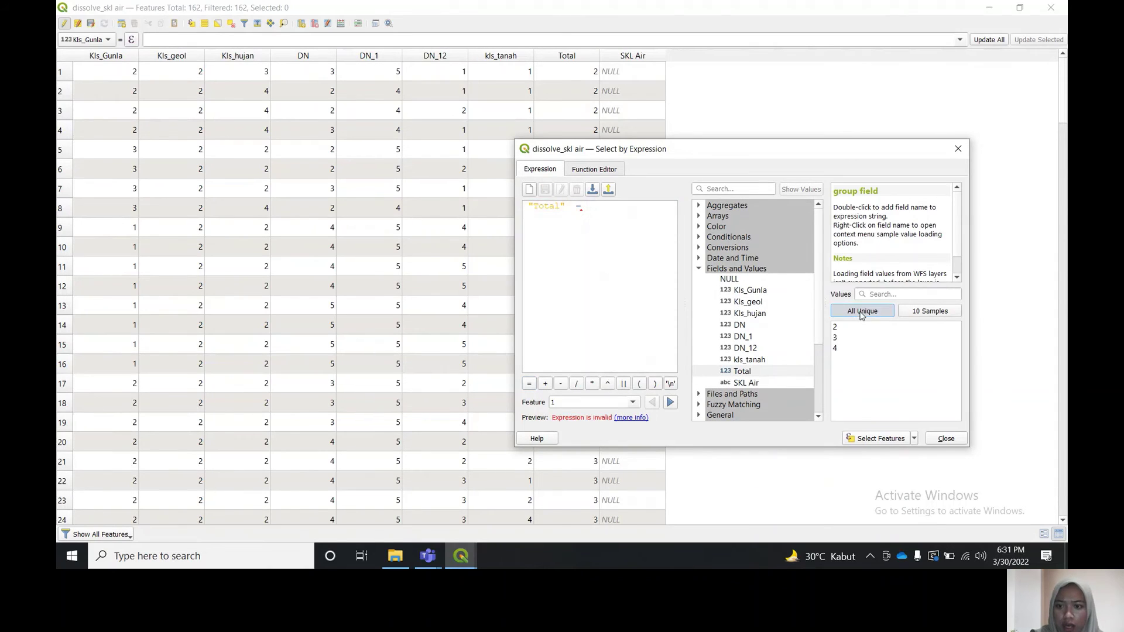
left_click(837, 328)
double_click(837, 329)
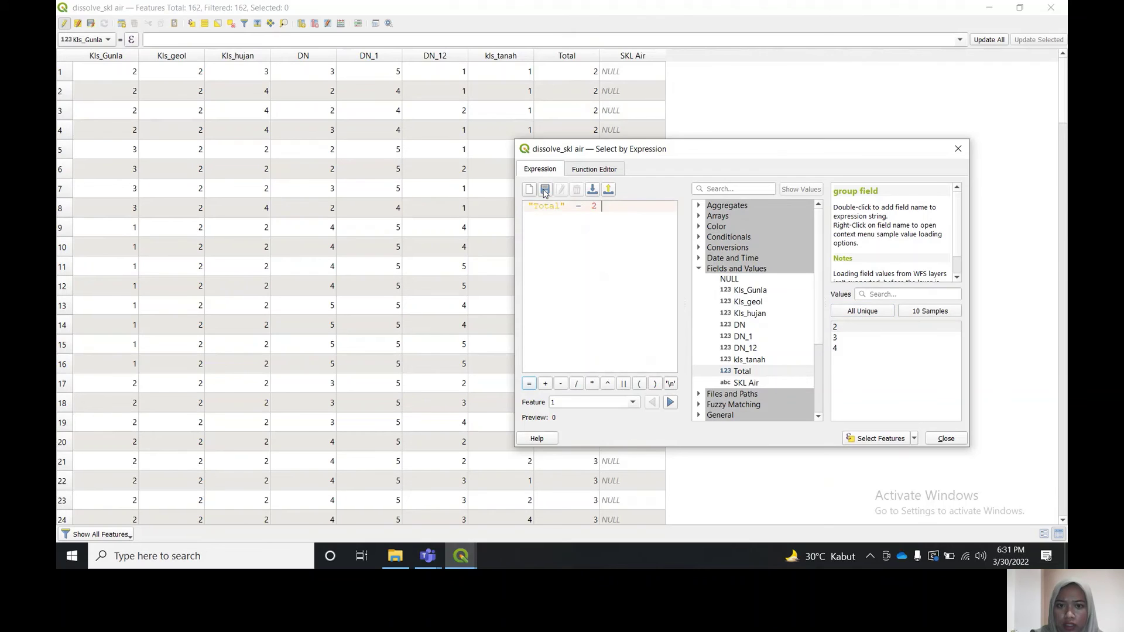
left_click(591, 206)
type("'2")
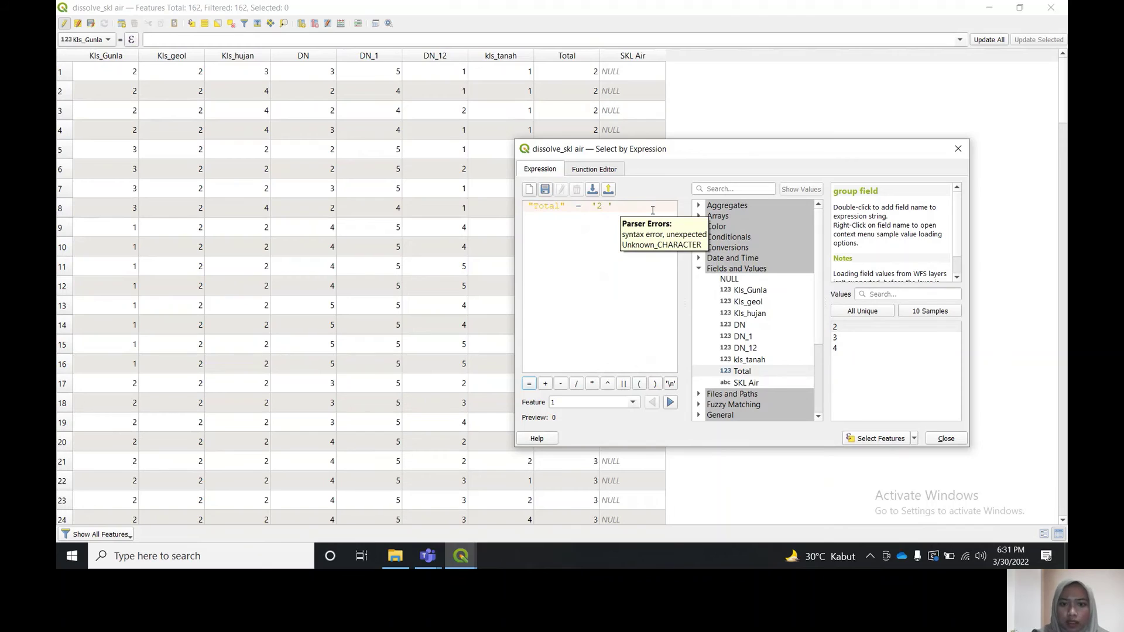
left_click(620, 209)
type("'")
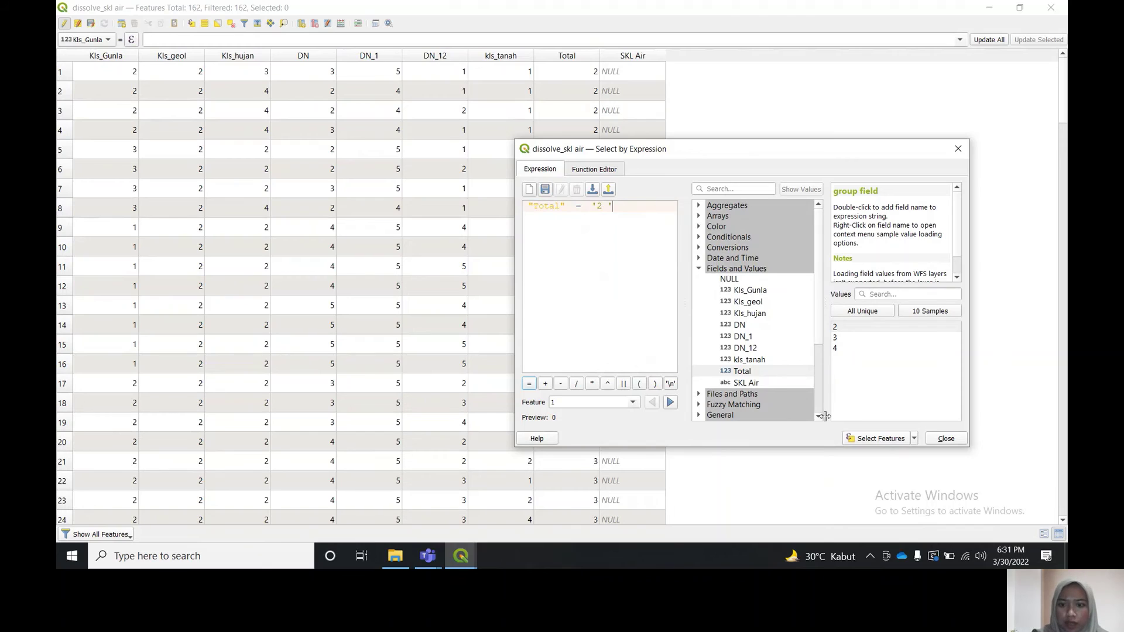
left_click(876, 439)
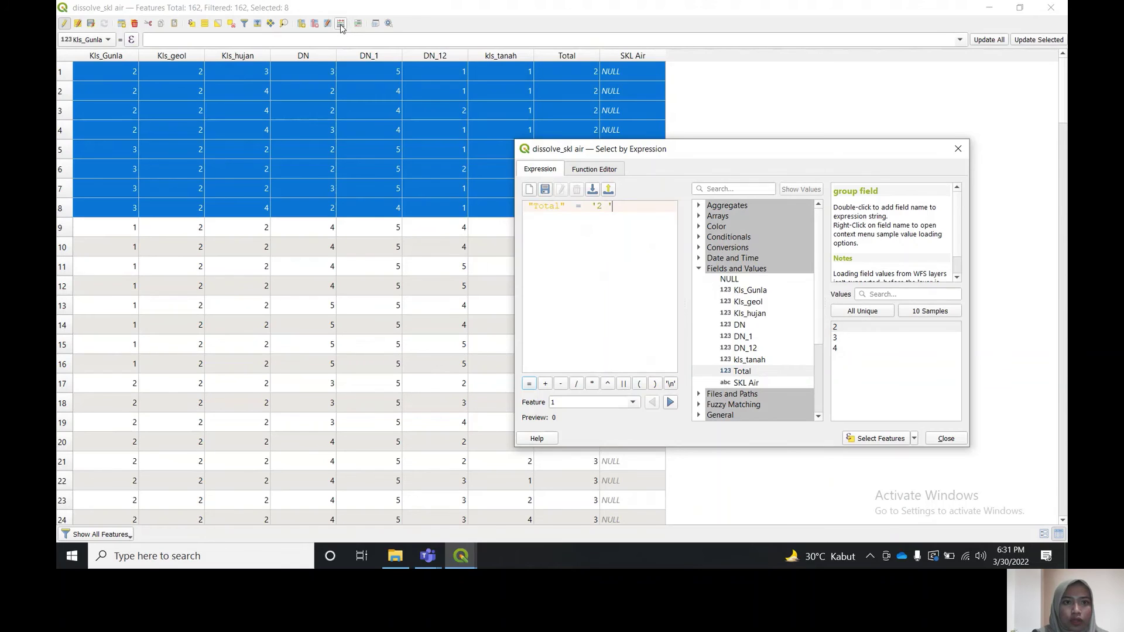
Fill the existing SKL Air field with 'Kurang' for the selected features using the field calculator
left_click(340, 24)
left_click(758, 136)
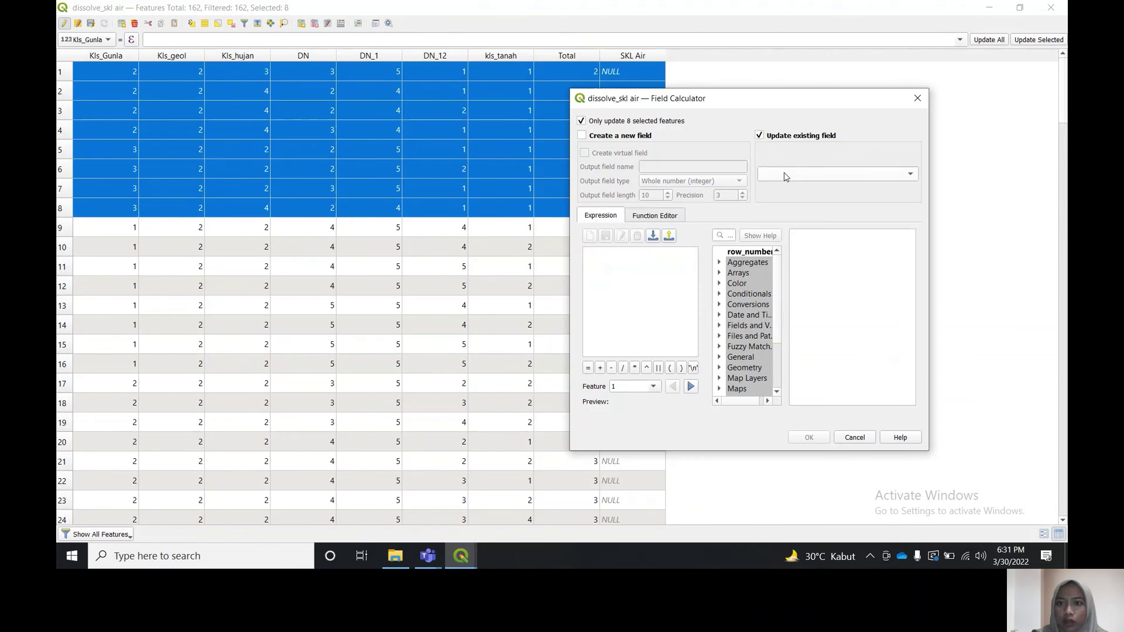
left_click(784, 174)
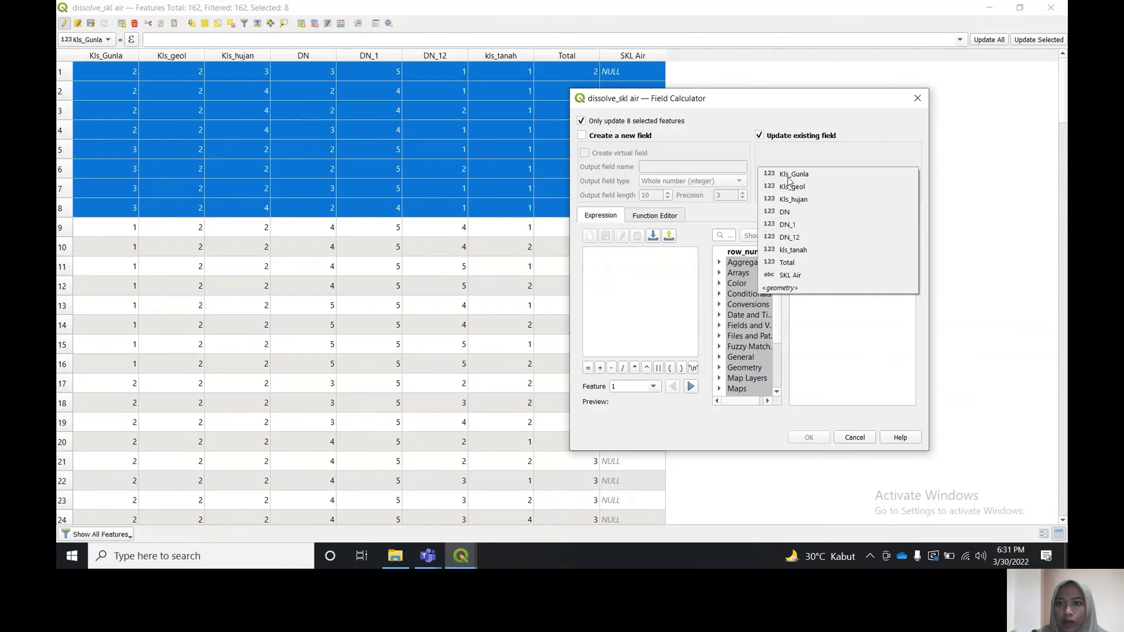
left_click(794, 276)
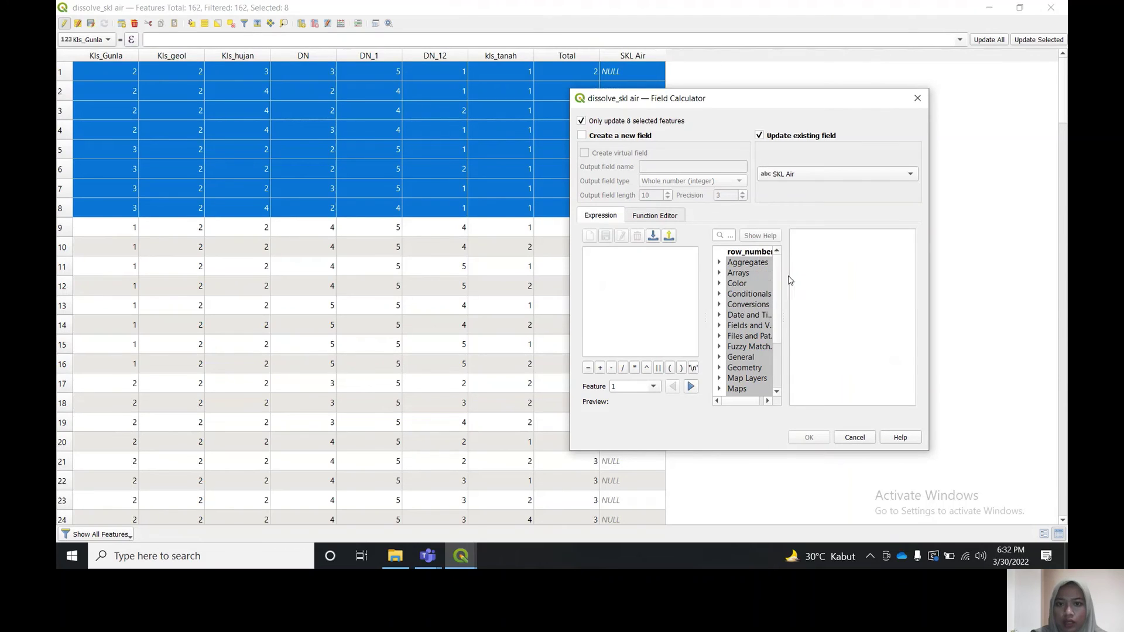
left_click(648, 256)
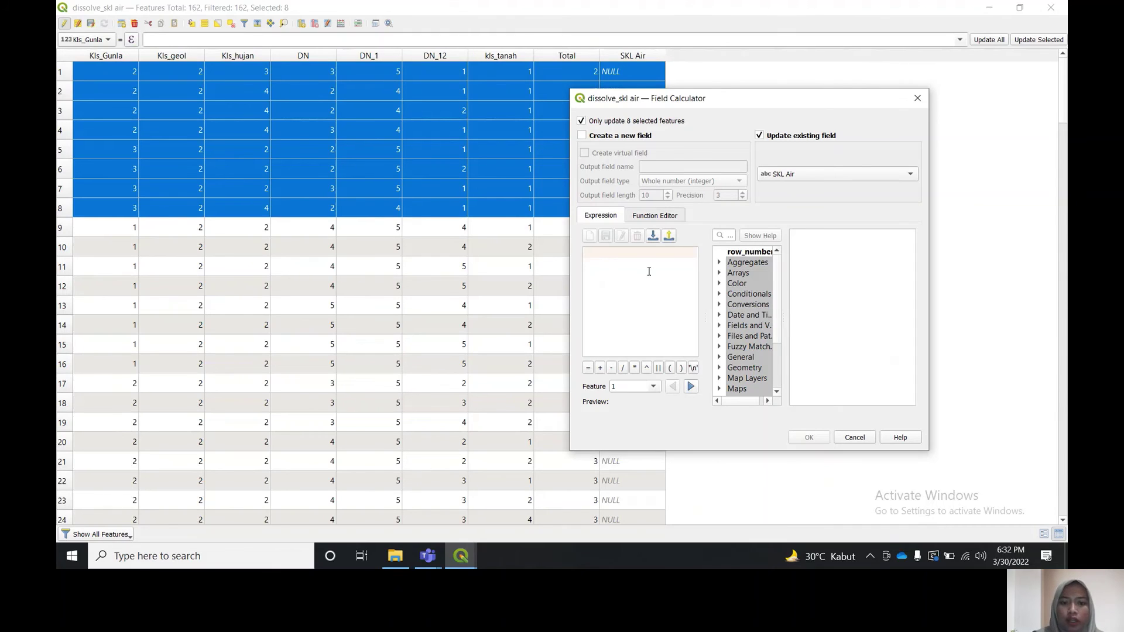
type("'")
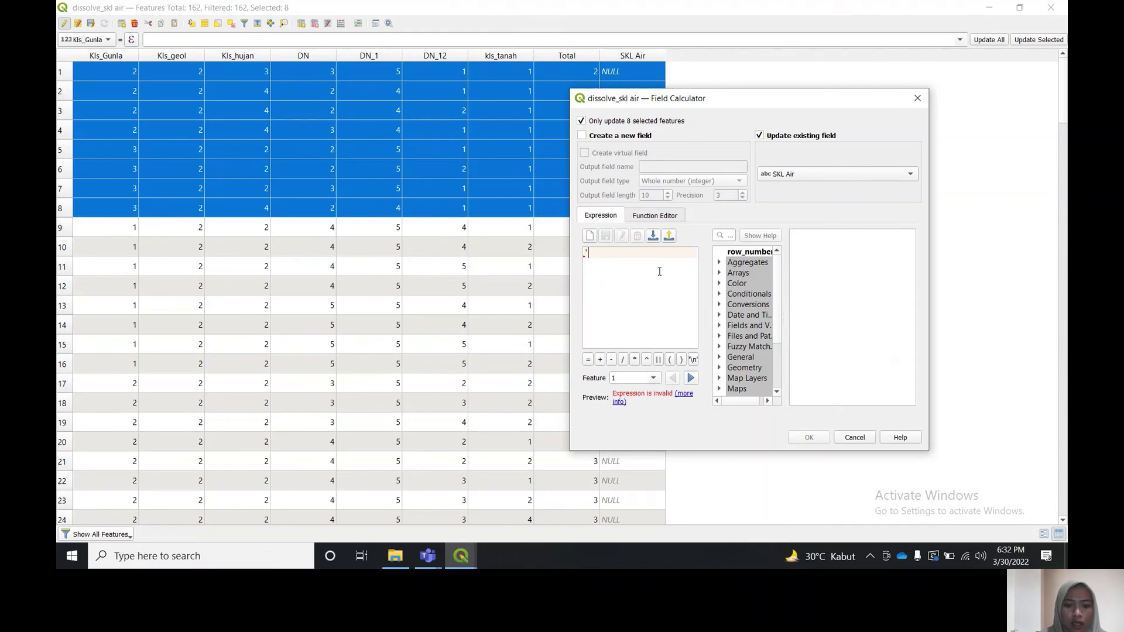
type("Kurang")
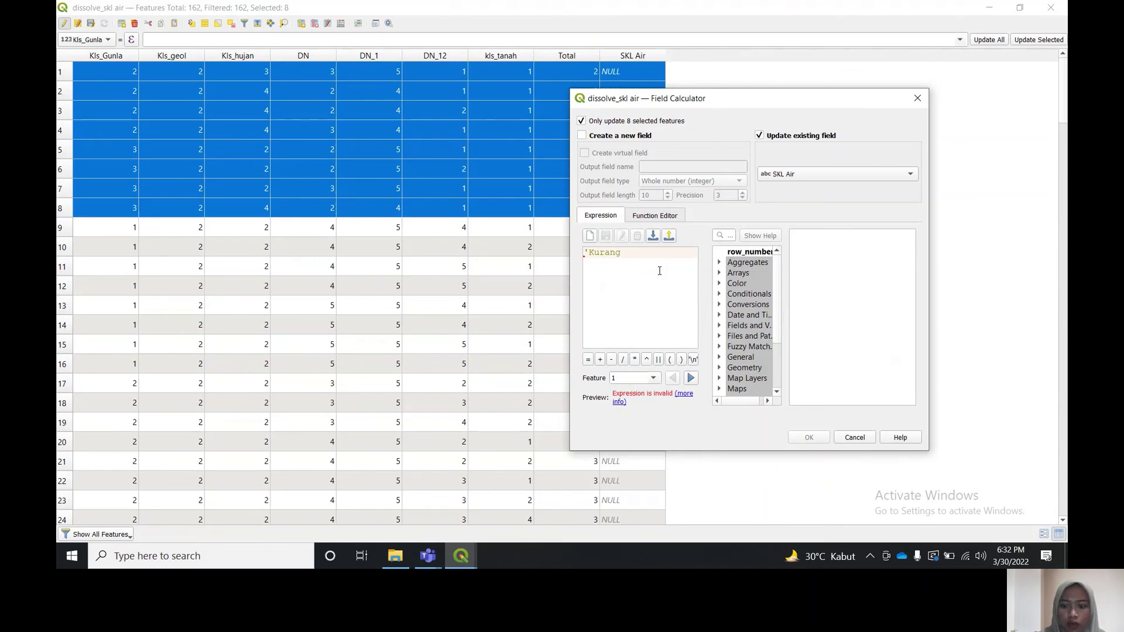
type("'")
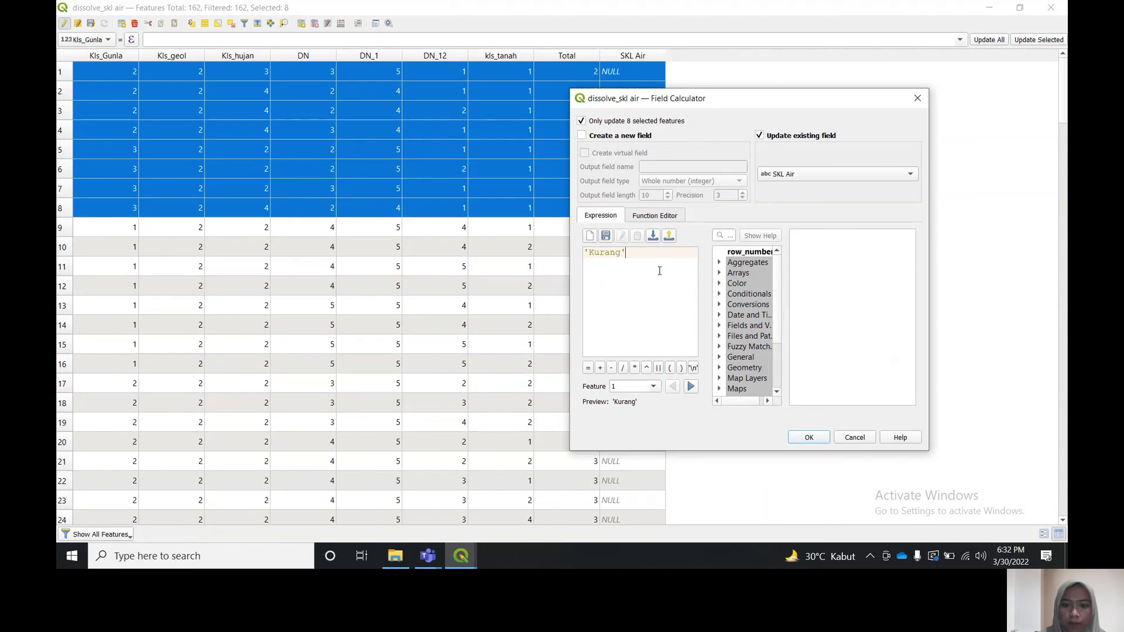
left_click(820, 441)
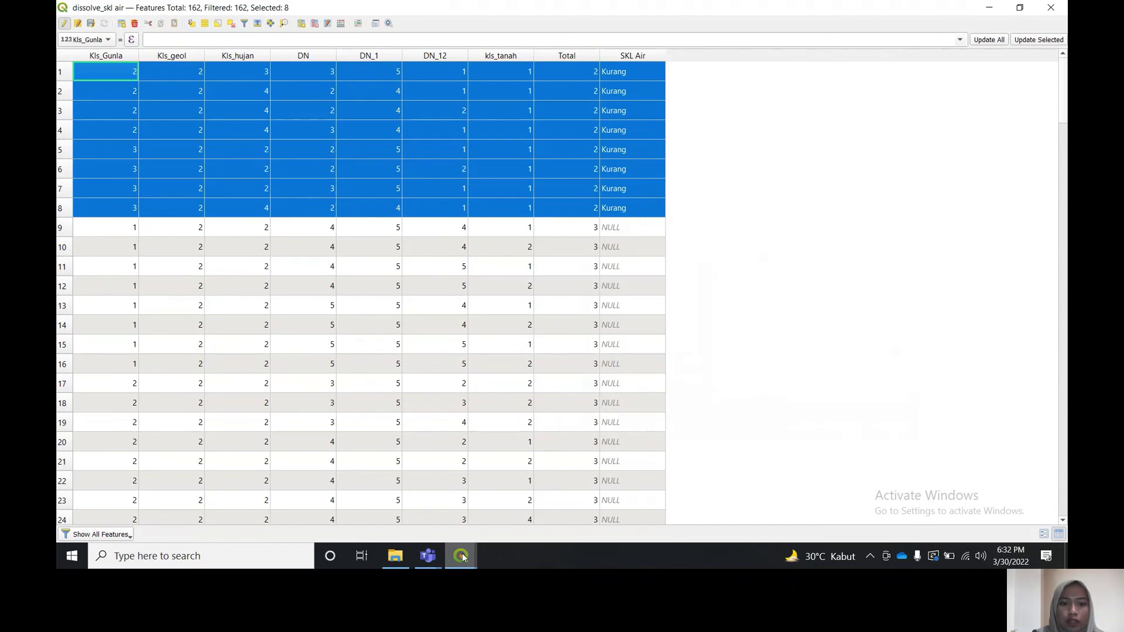
Change the selection expression to pick the features whose Total equals 3
mouse_move(462, 557)
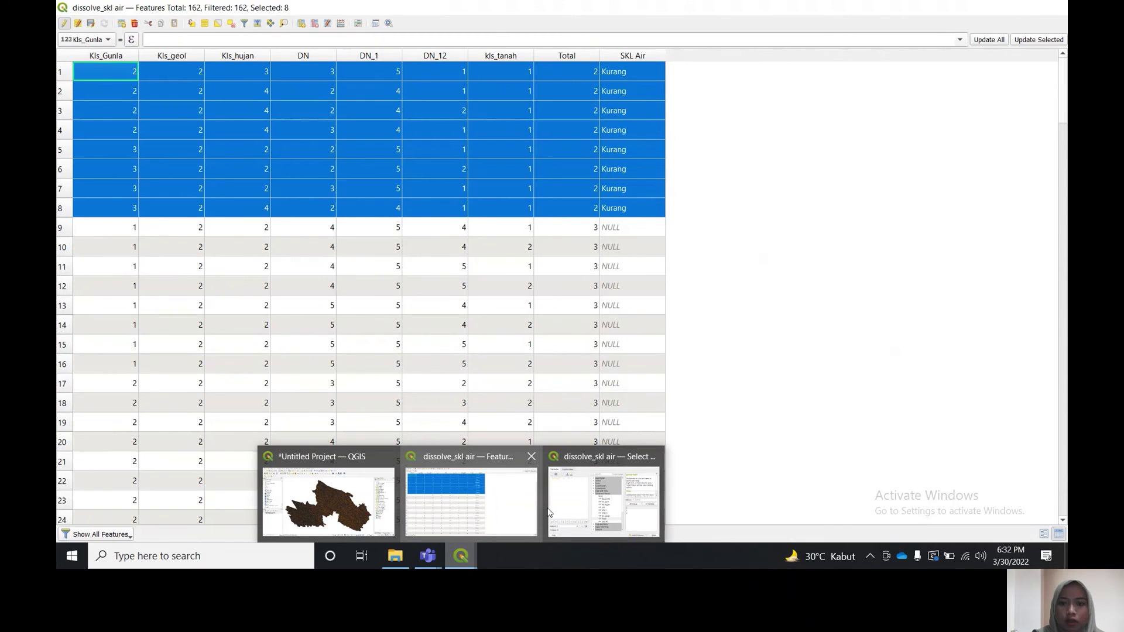
left_click(549, 513)
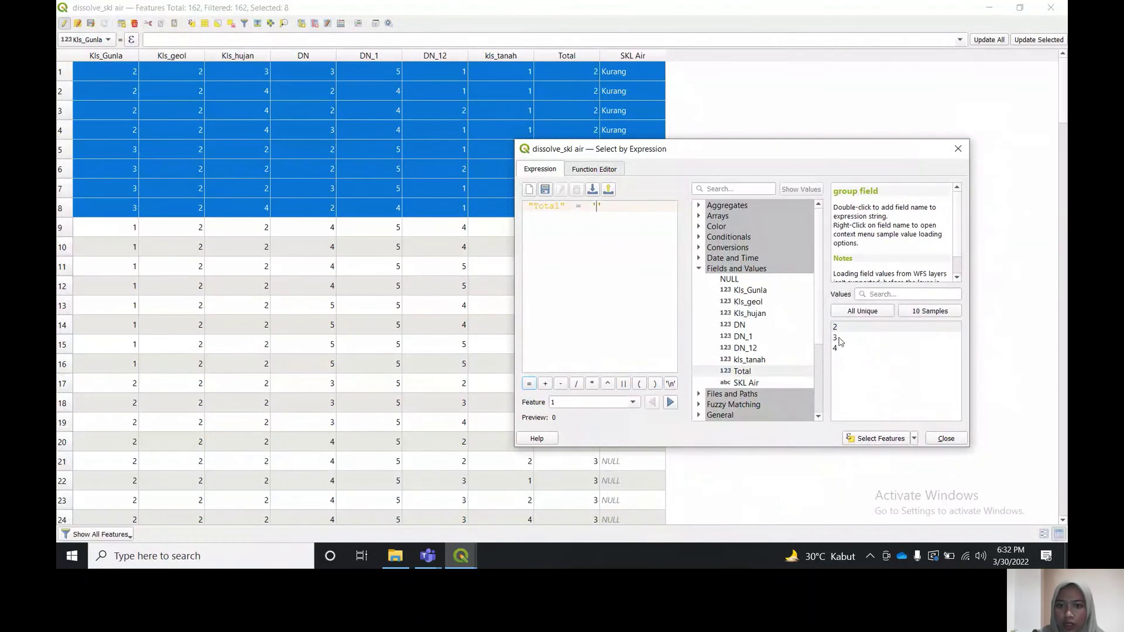
double_click(836, 338)
left_click(858, 436)
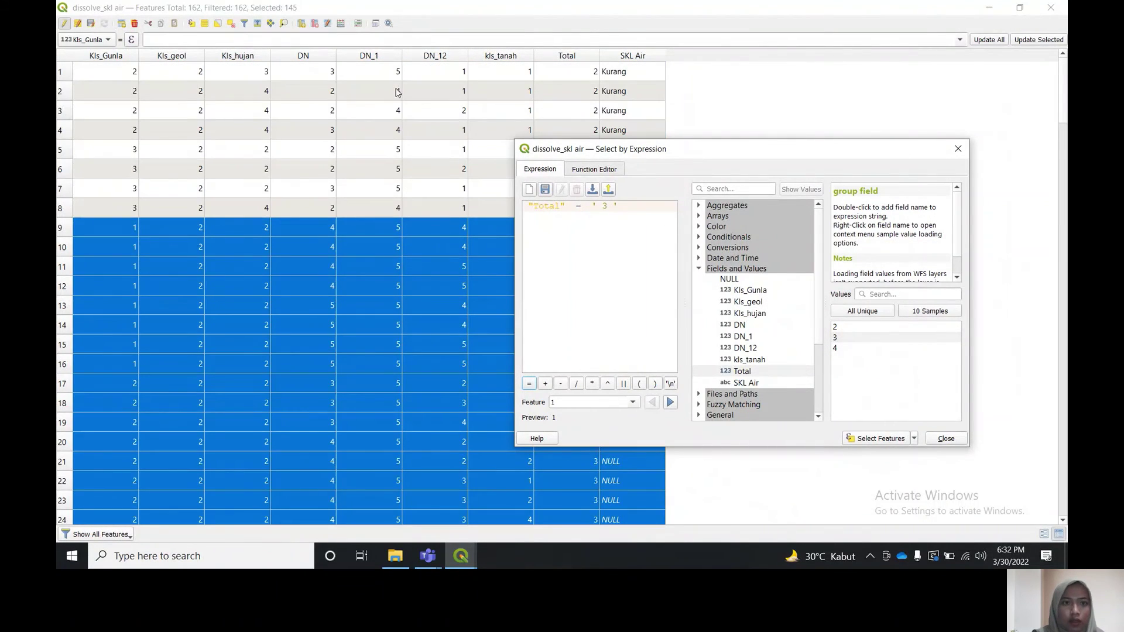
key("Escape")
Update the existing SKL Air field to 'Sedang' for the selected features with a Total of 3
left_click(341, 22)
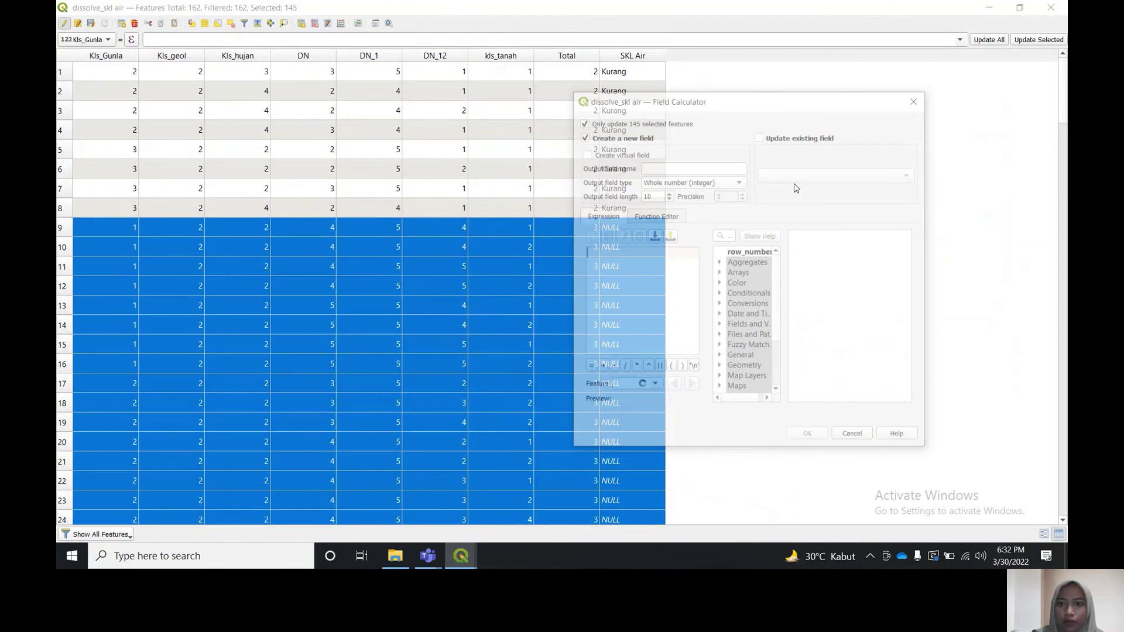
left_click(760, 138)
left_click(779, 175)
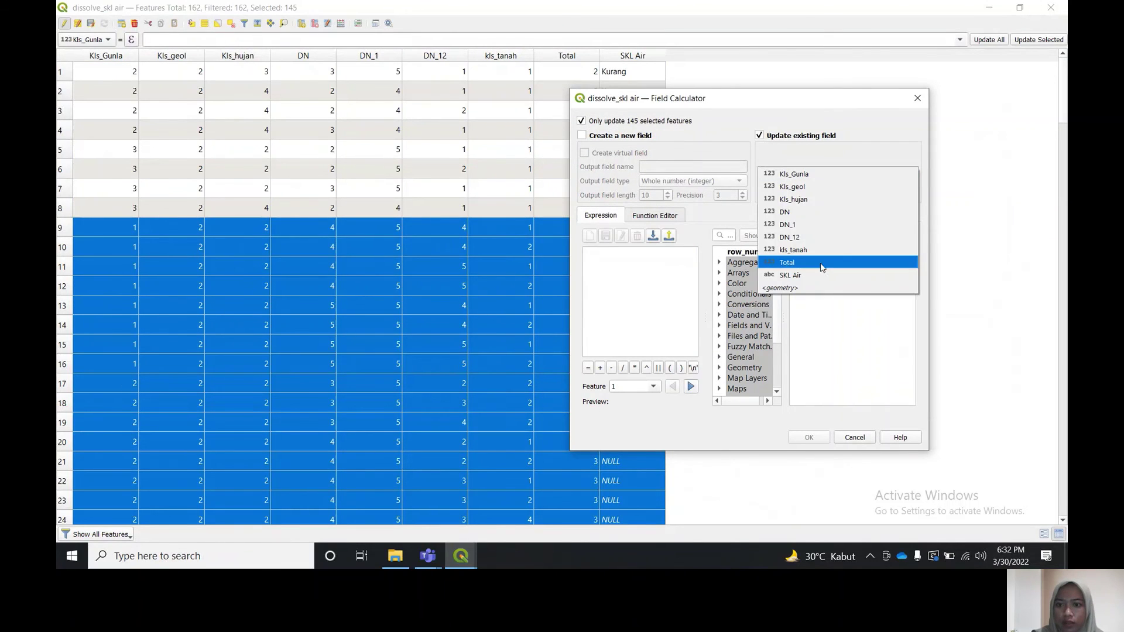
left_click(813, 275)
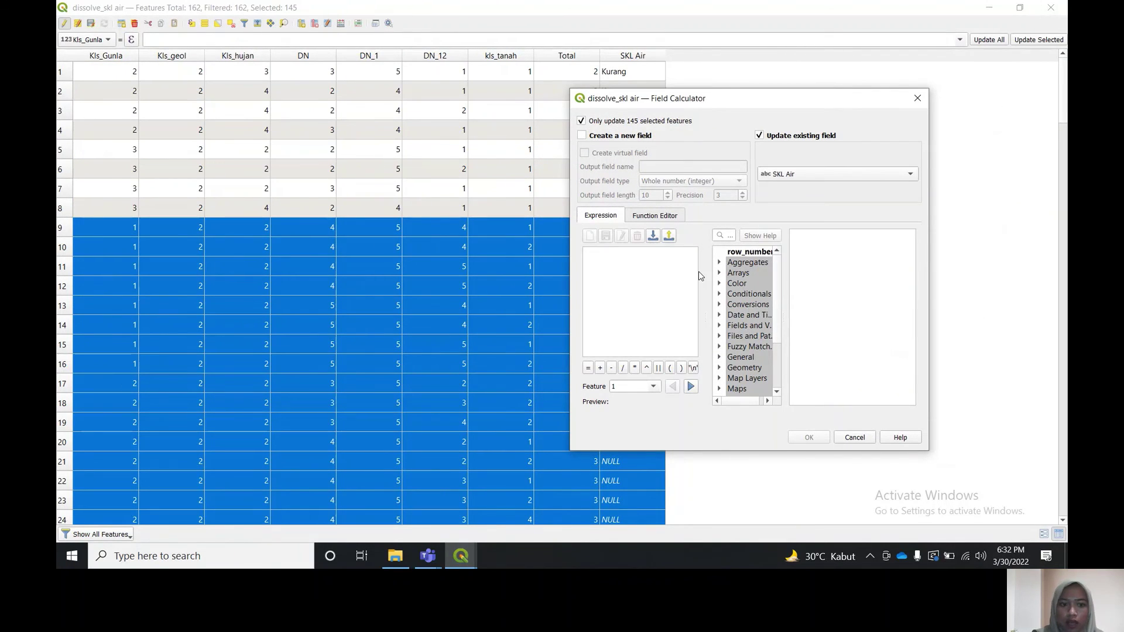
type("'Se")
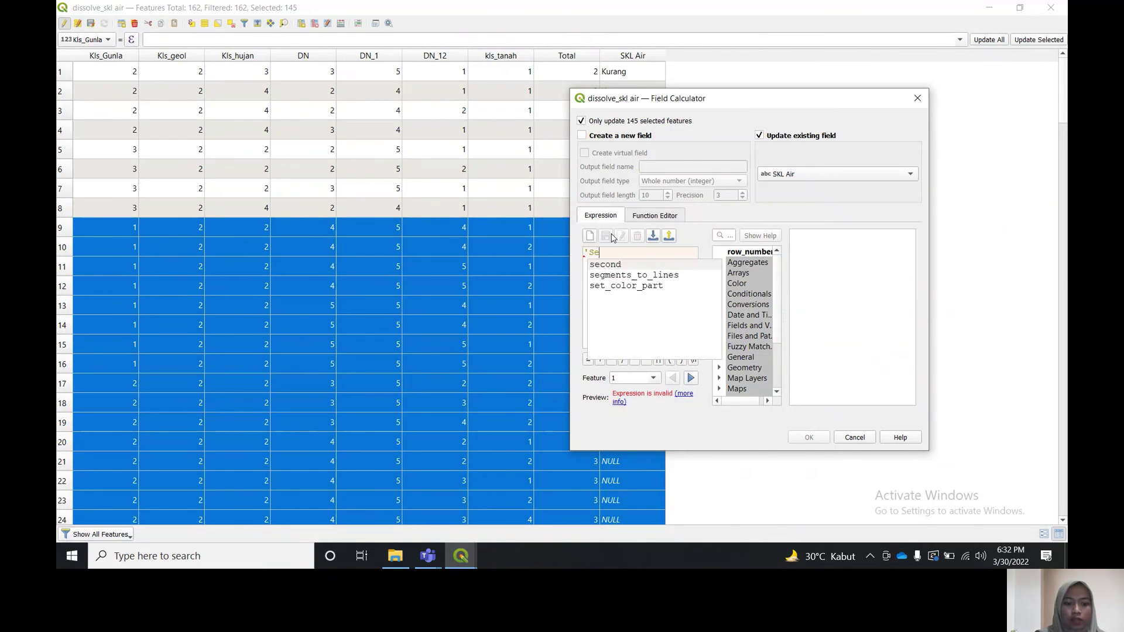
type("dang'")
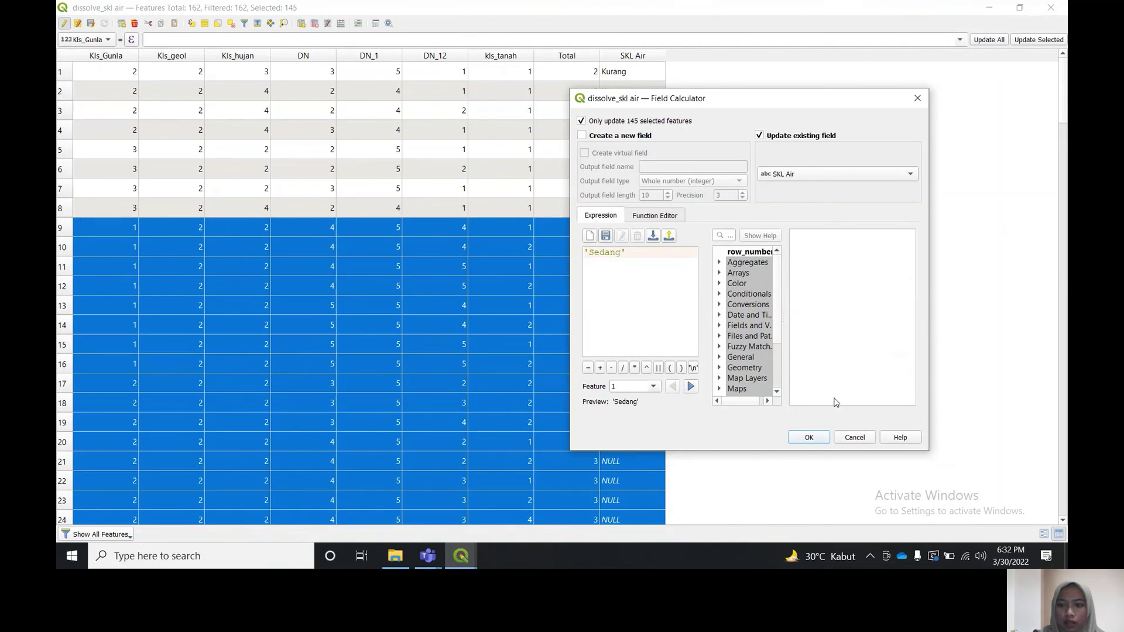
left_click(815, 438)
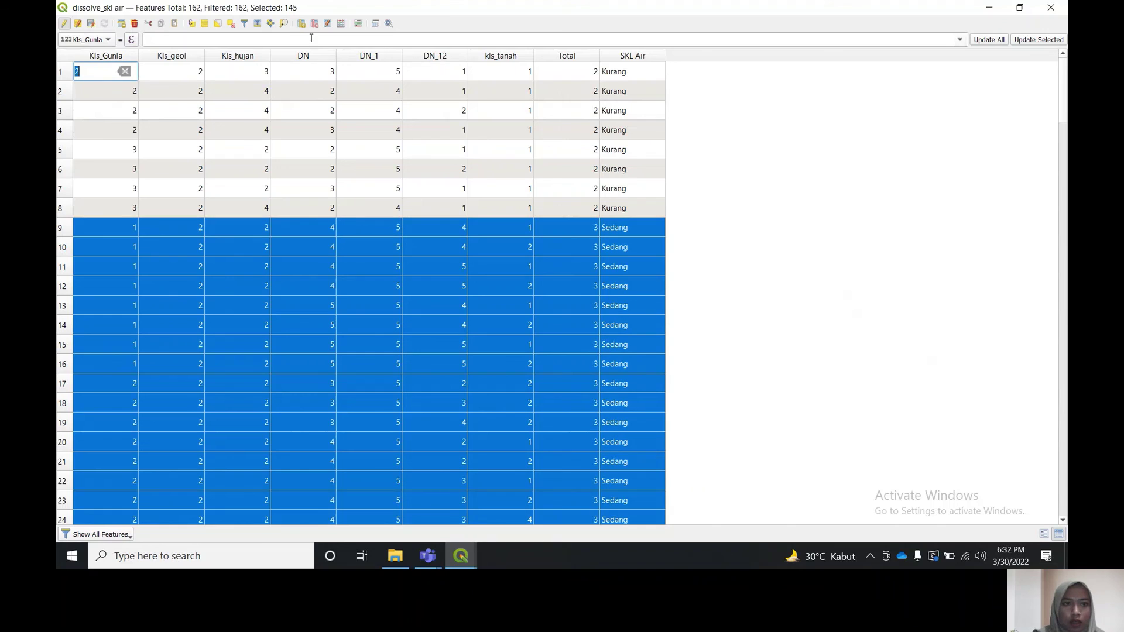
Select the features whose Total equals 4 by expression and bring them into view in the attribute table
left_click(462, 556)
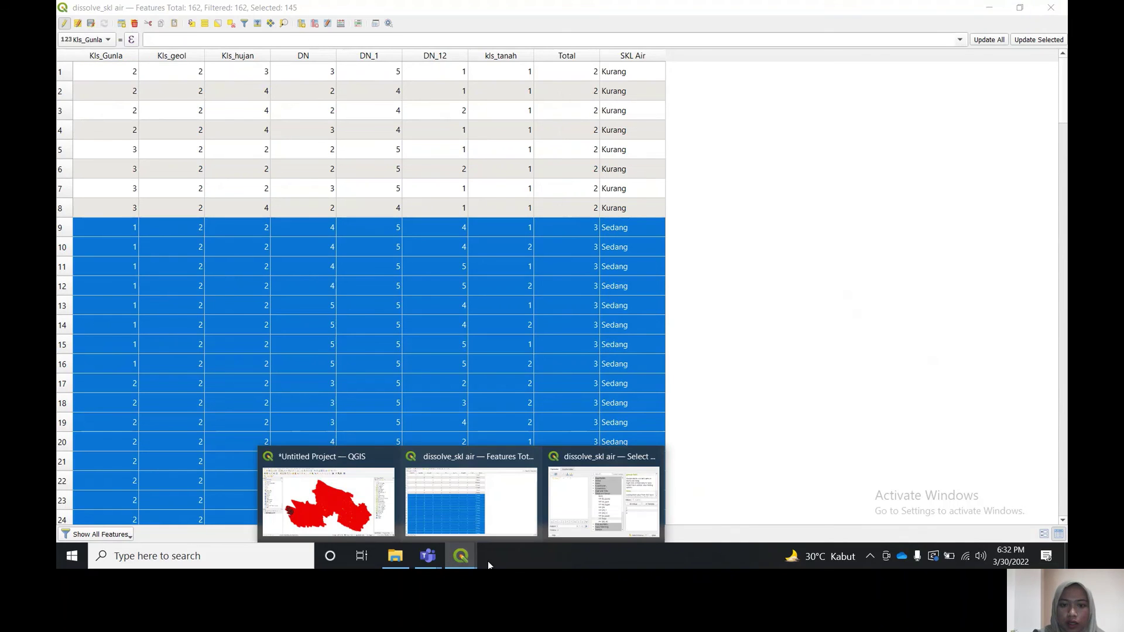
left_click(604, 501)
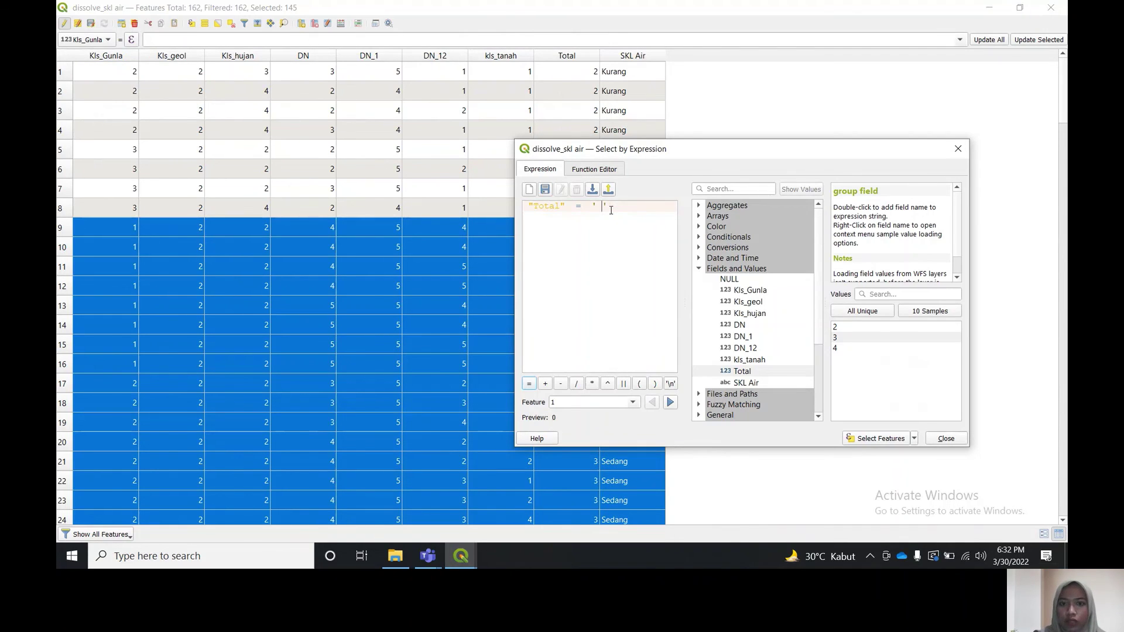
double_click(847, 350)
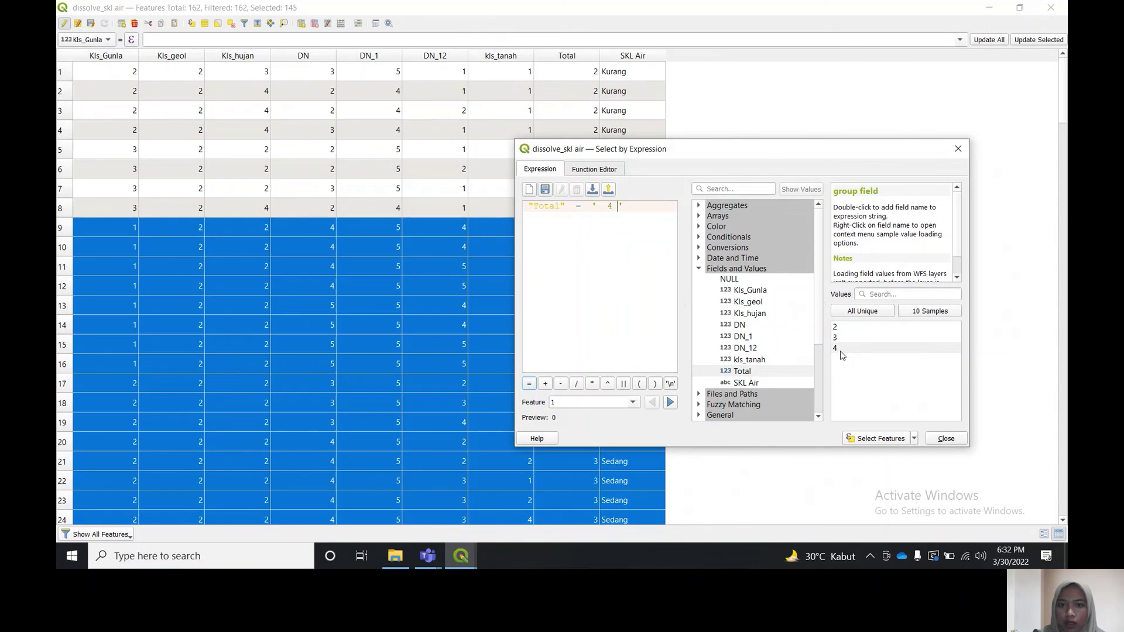
left_click(860, 437)
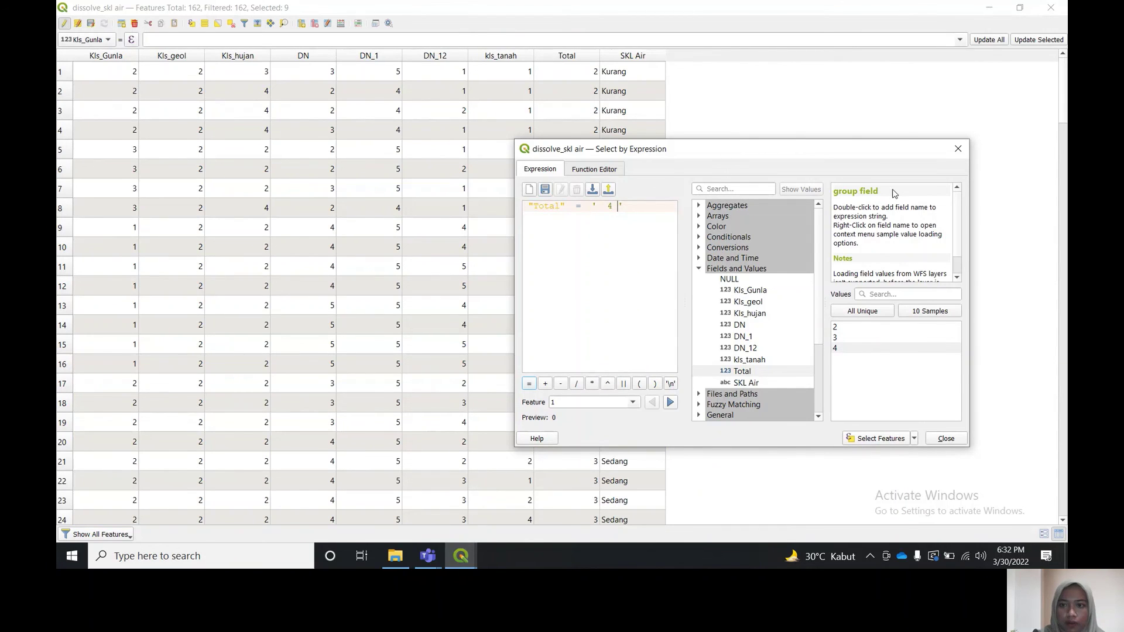
scroll(765, 113, "down", 20)
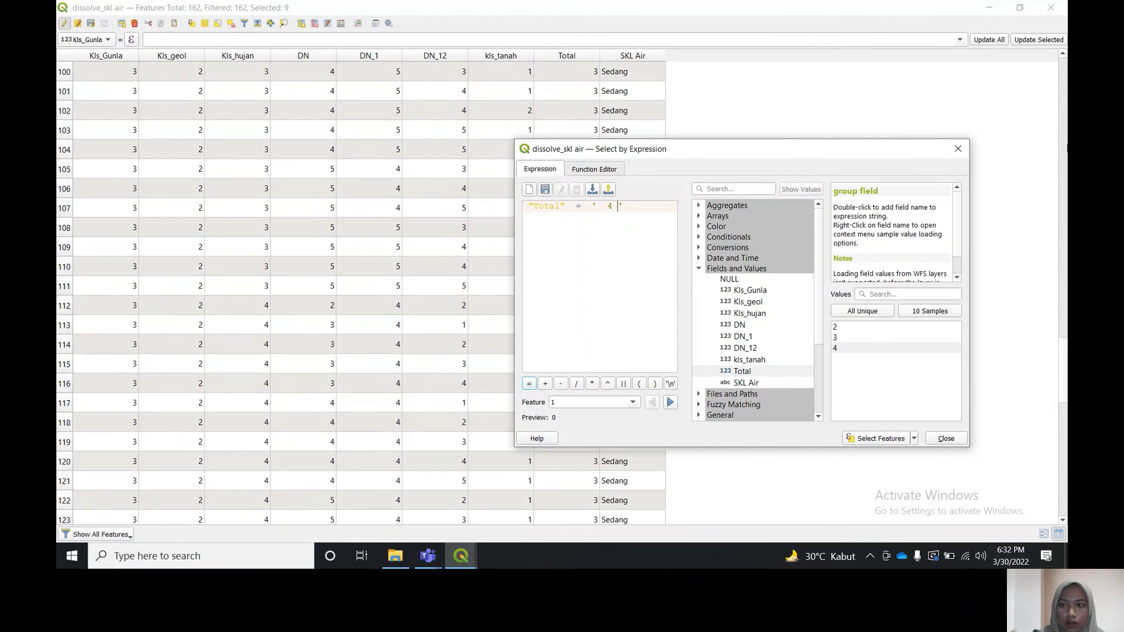
left_click(765, 113)
scroll(765, 113, "down", 13)
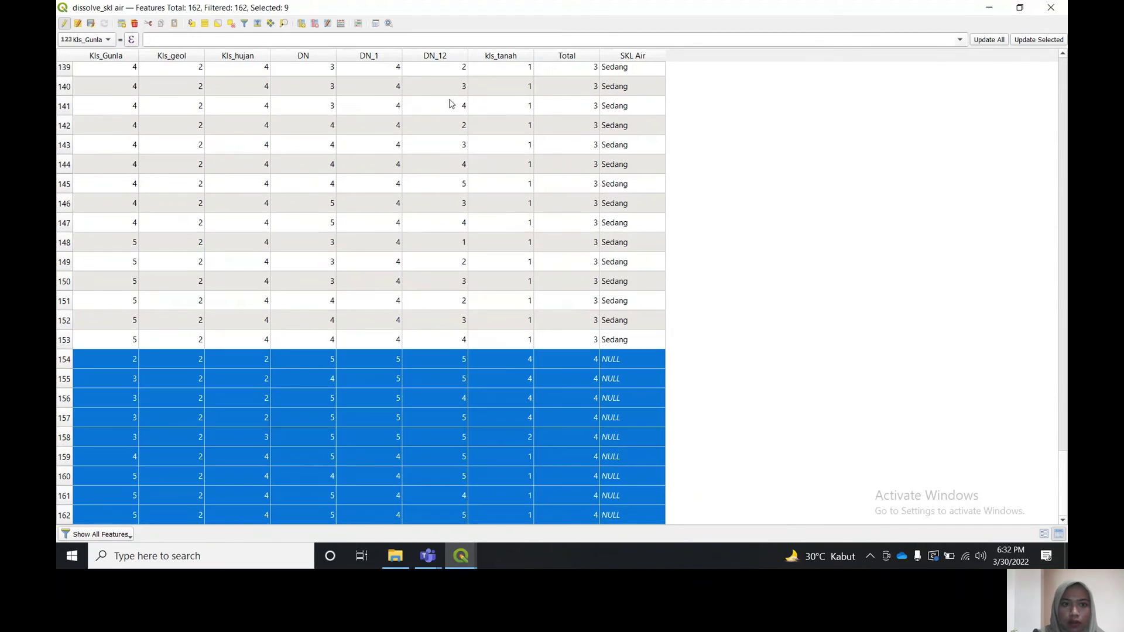
Update the existing SKL Air field to 'Cukup' for the selected features with a Total of 4
left_click(341, 24)
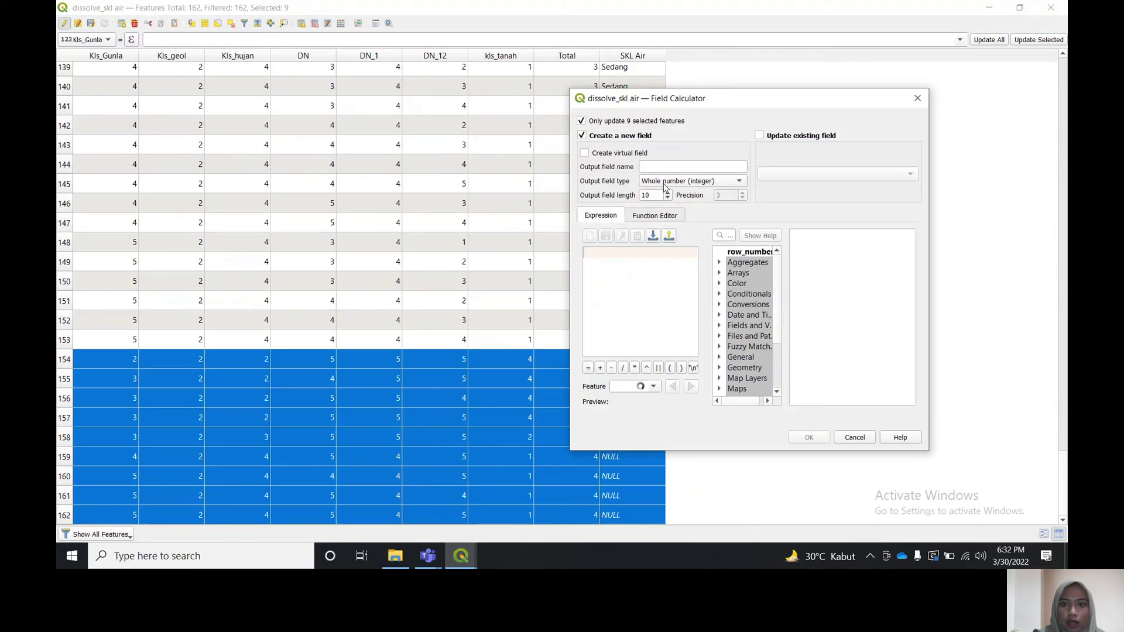
left_click(760, 137)
left_click(782, 174)
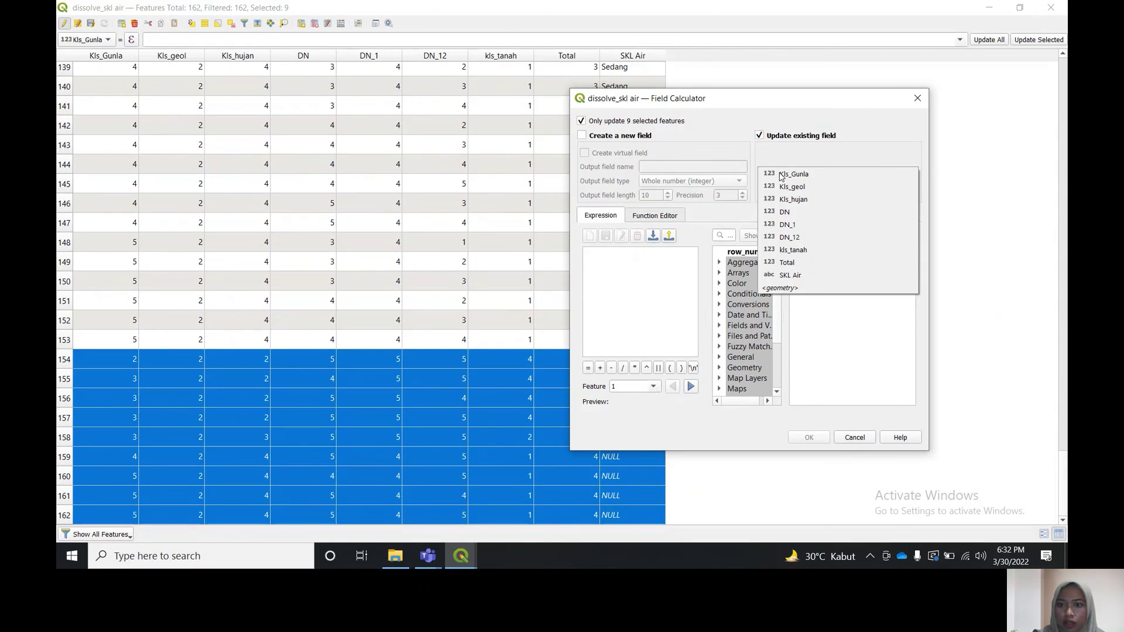
left_click(790, 275)
left_click(629, 258)
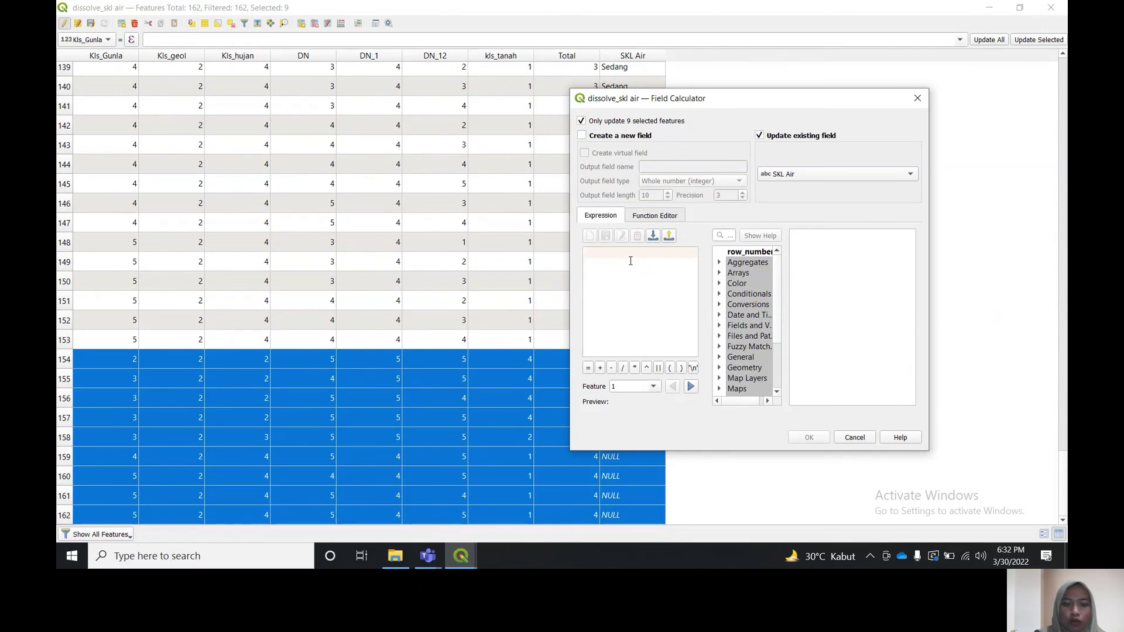
type("'Cukup'")
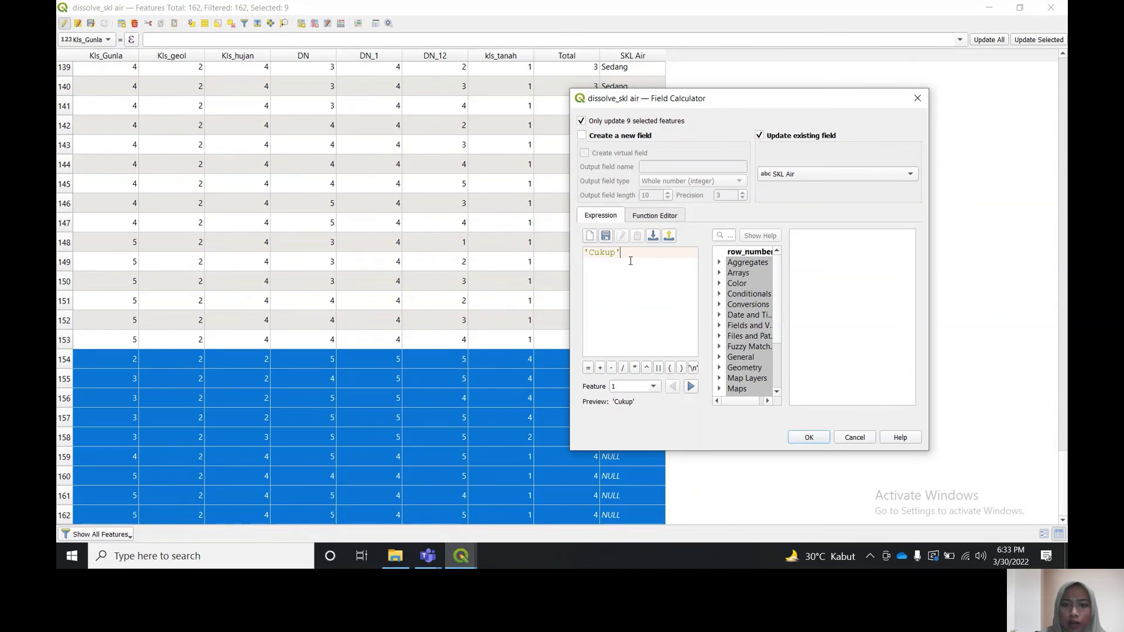
left_click(808, 437)
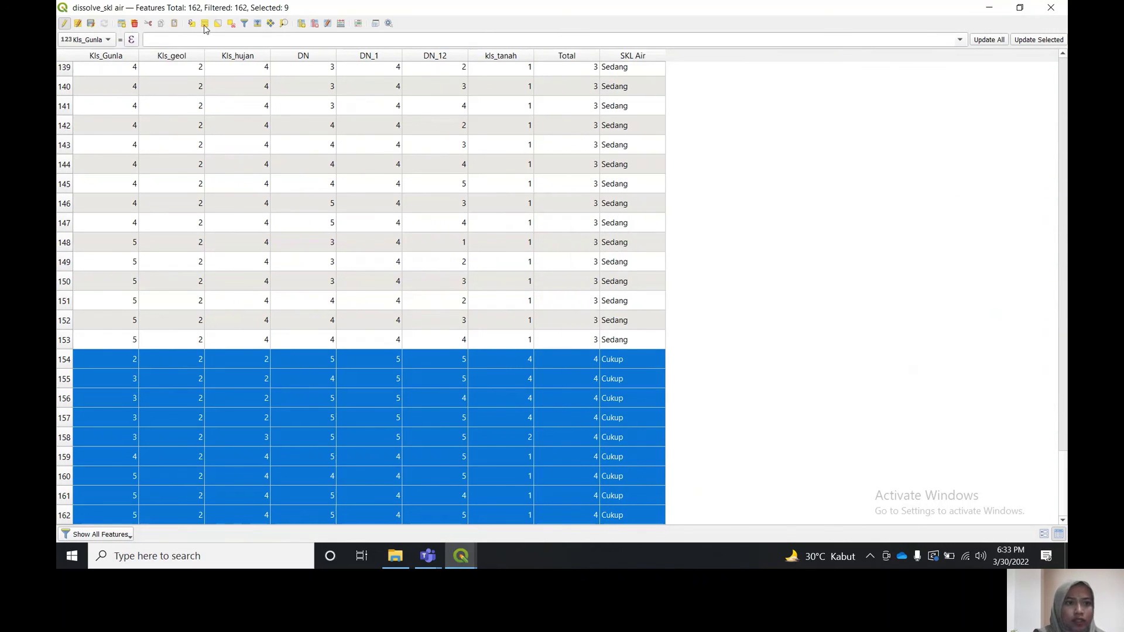
Deselect all features, stop editing, and save the changes to the dissolve_skl air layer
left_click(231, 24)
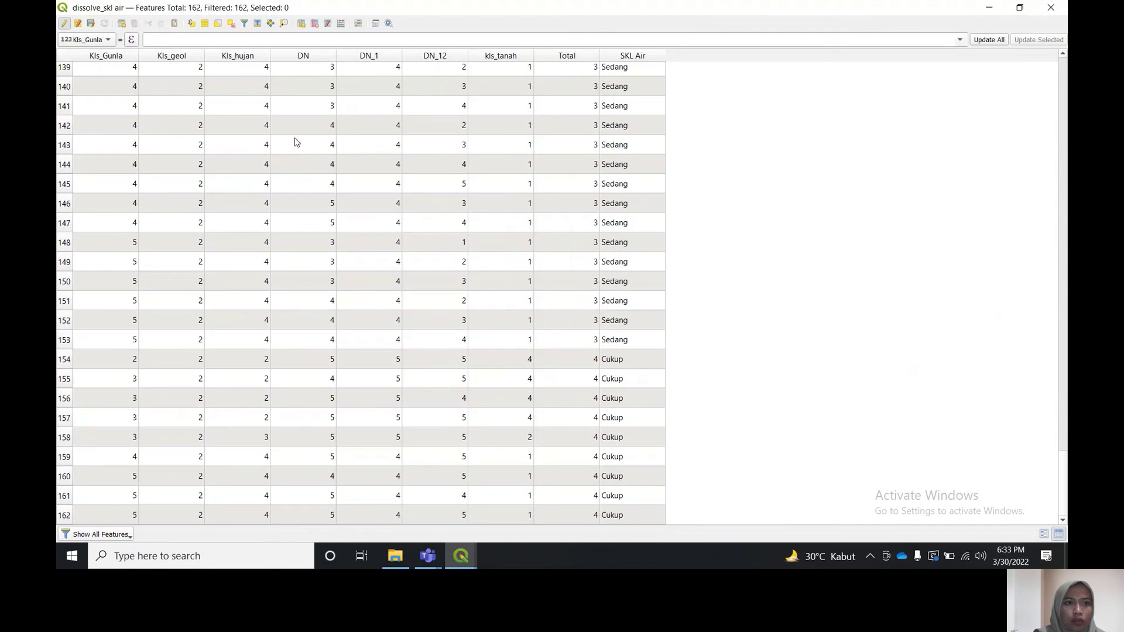
left_click(65, 24)
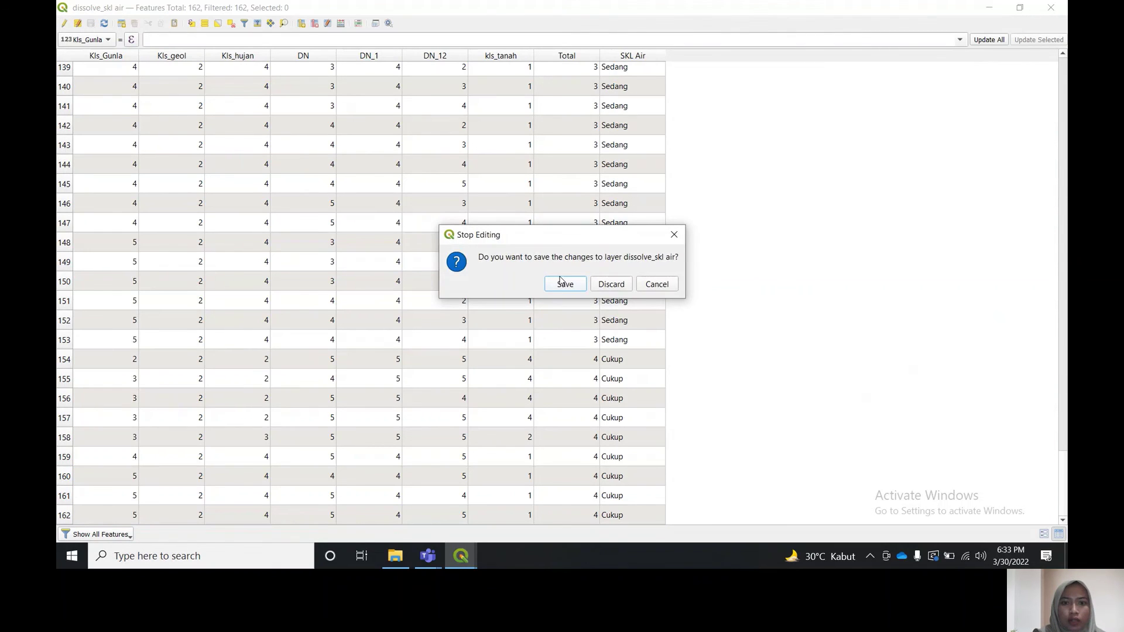
left_click(564, 283)
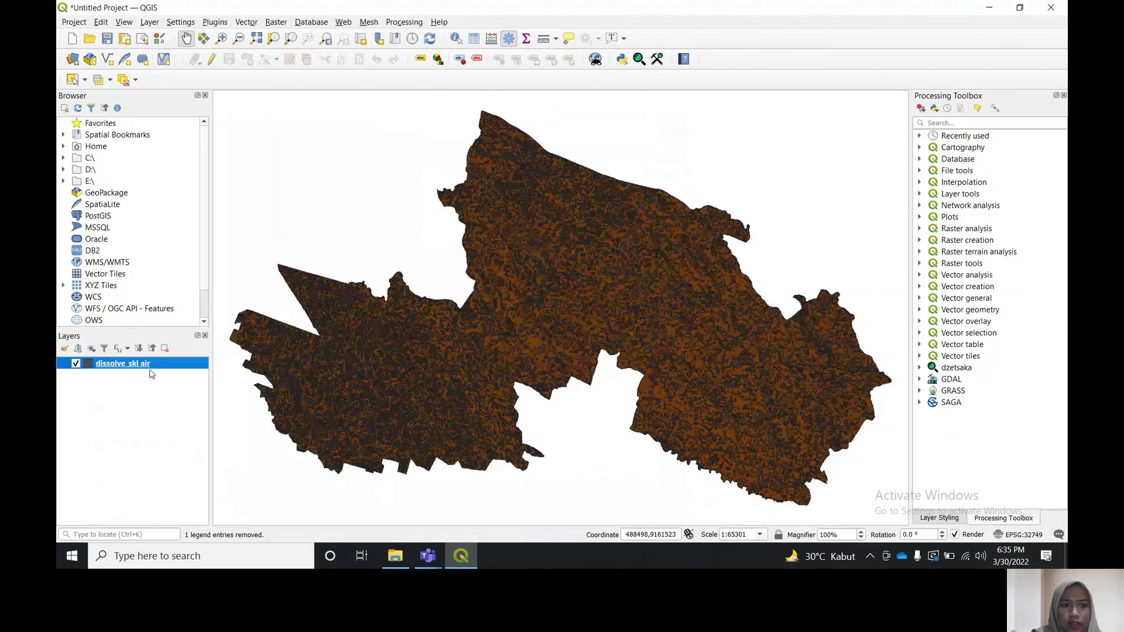
Set the dissolve_skl air layer's symbology to Categorized using the SKL_Air field and classify its values
right_click(153, 370)
left_click(165, 364)
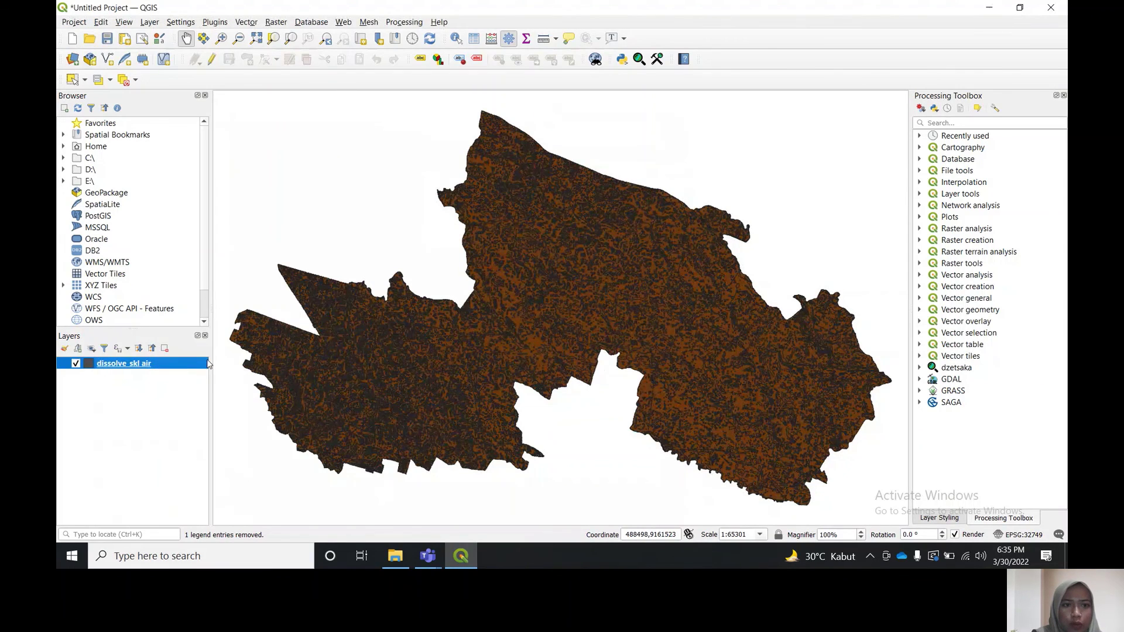
left_click(412, 148)
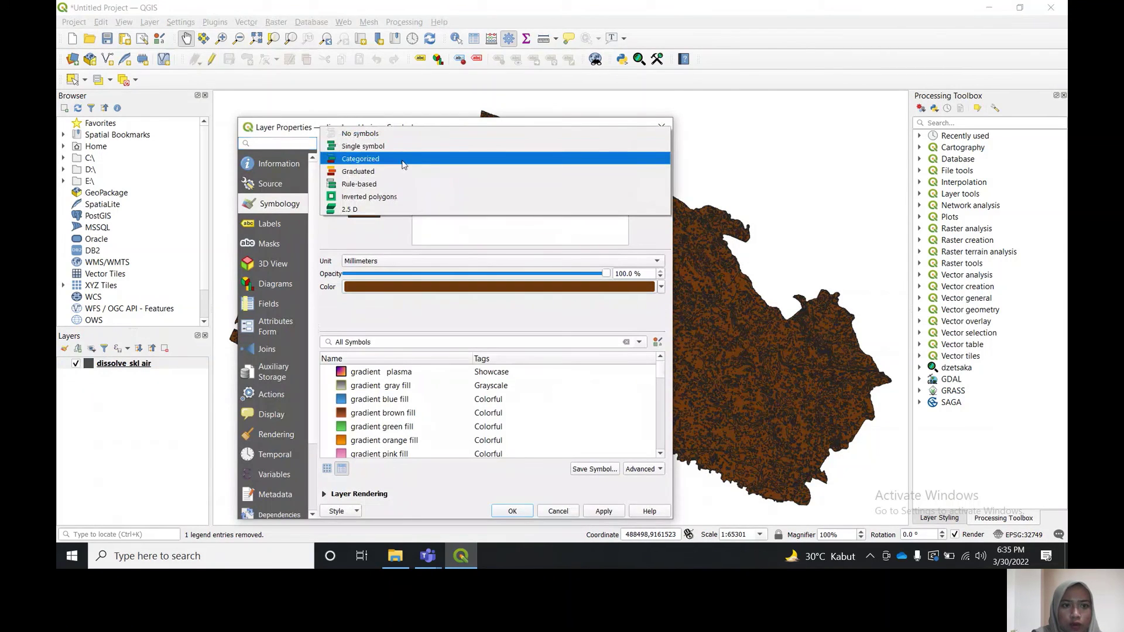
left_click(401, 159)
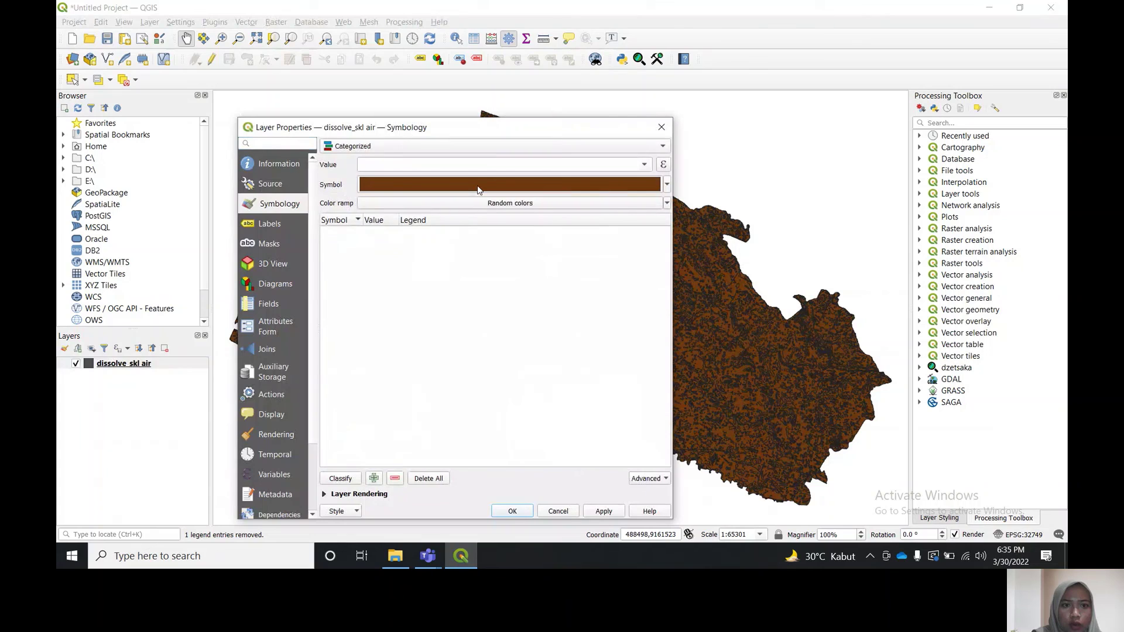
left_click(645, 166)
left_click(534, 308)
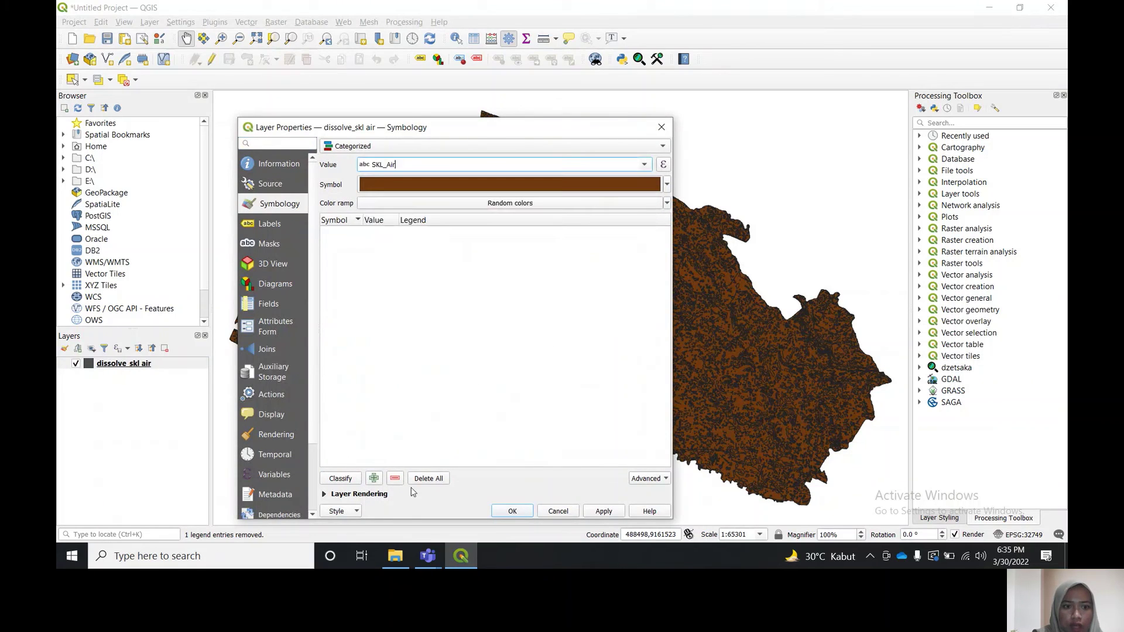
left_click(340, 478)
Load the saved style file 'style skl sir' from the ketersediaan air folder and apply it to the dissolve_skl air layer
left_click(355, 511)
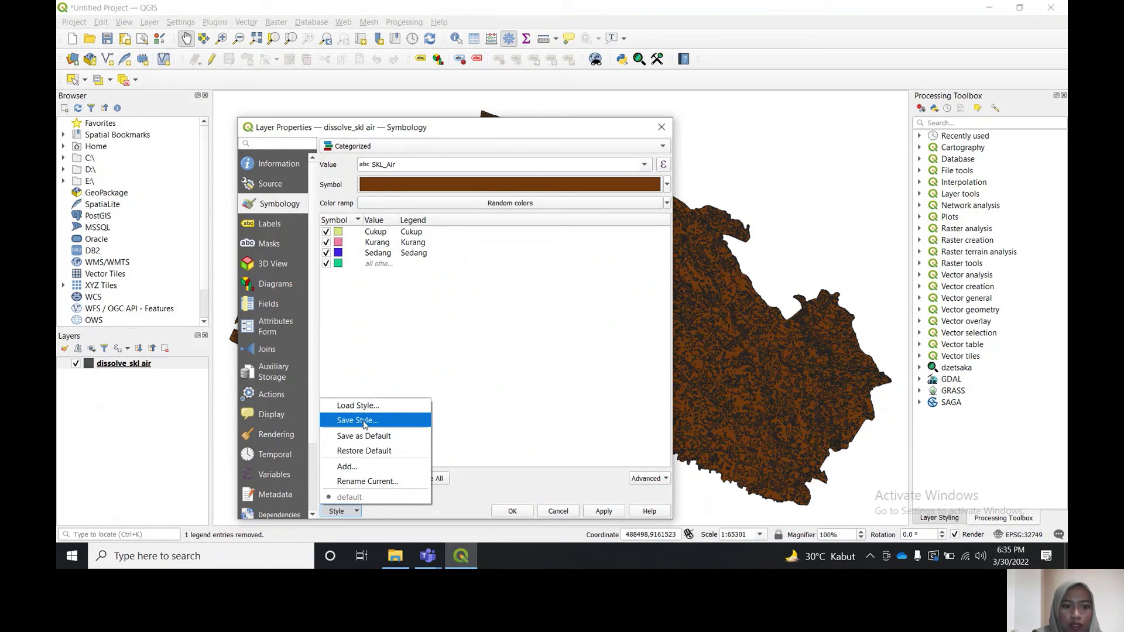
left_click(372, 412)
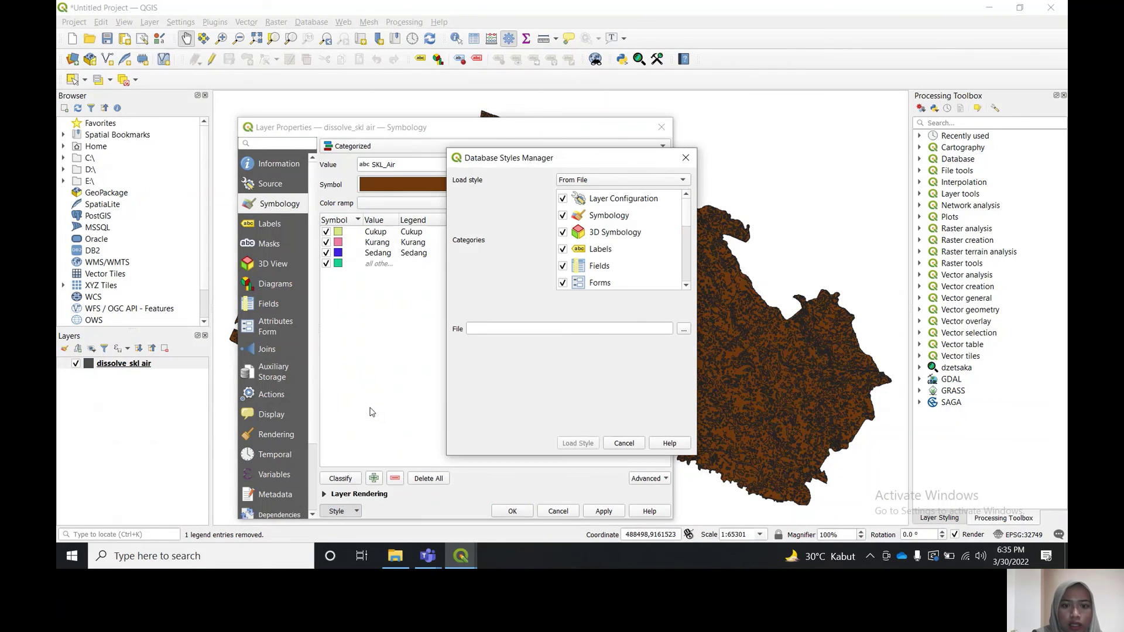
left_click(683, 329)
left_click(626, 284)
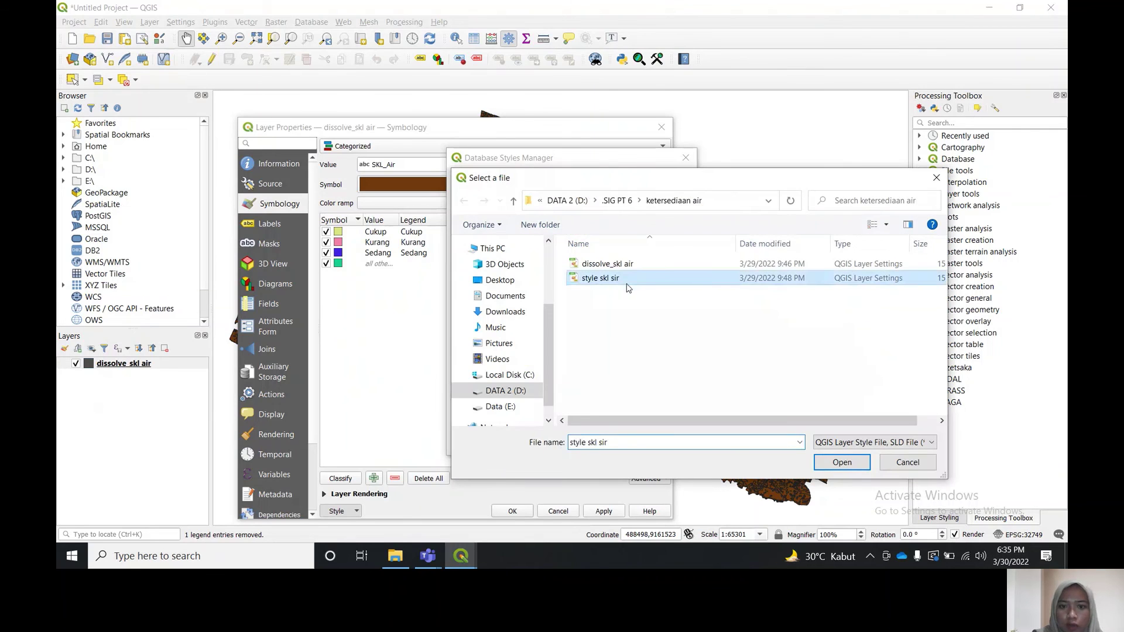
left_click(840, 464)
left_click(589, 442)
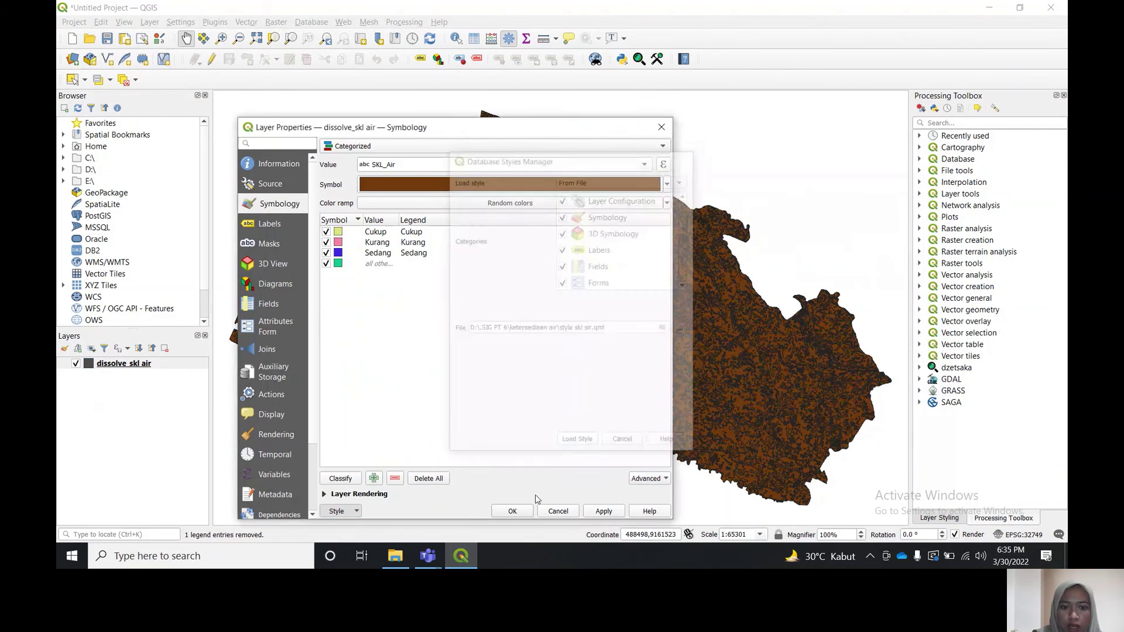
left_click(603, 511)
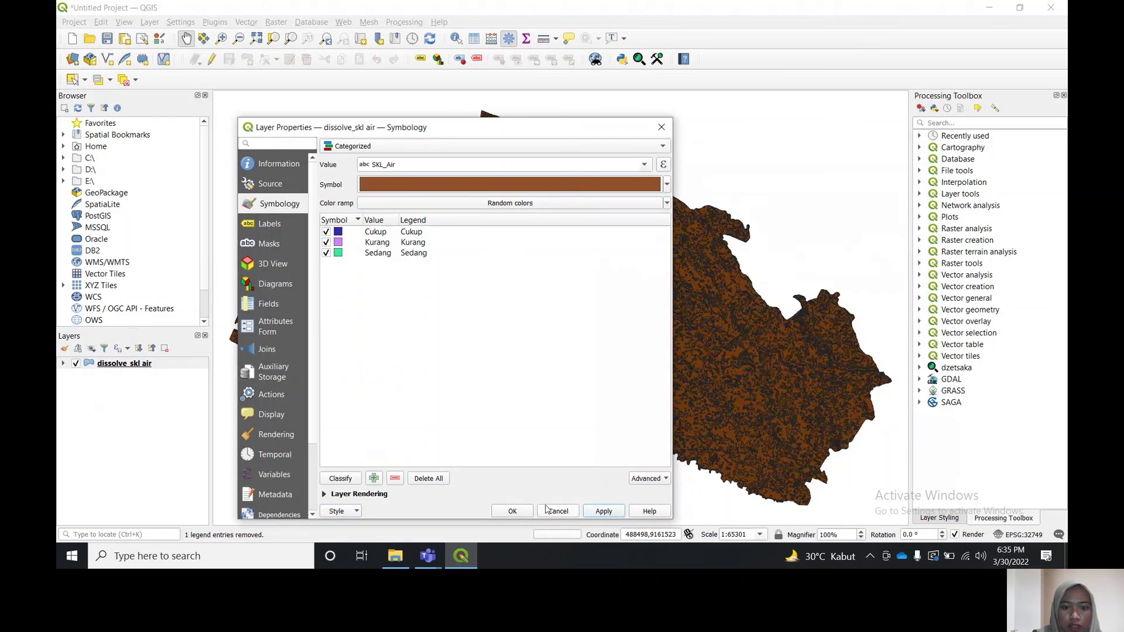
left_click(513, 511)
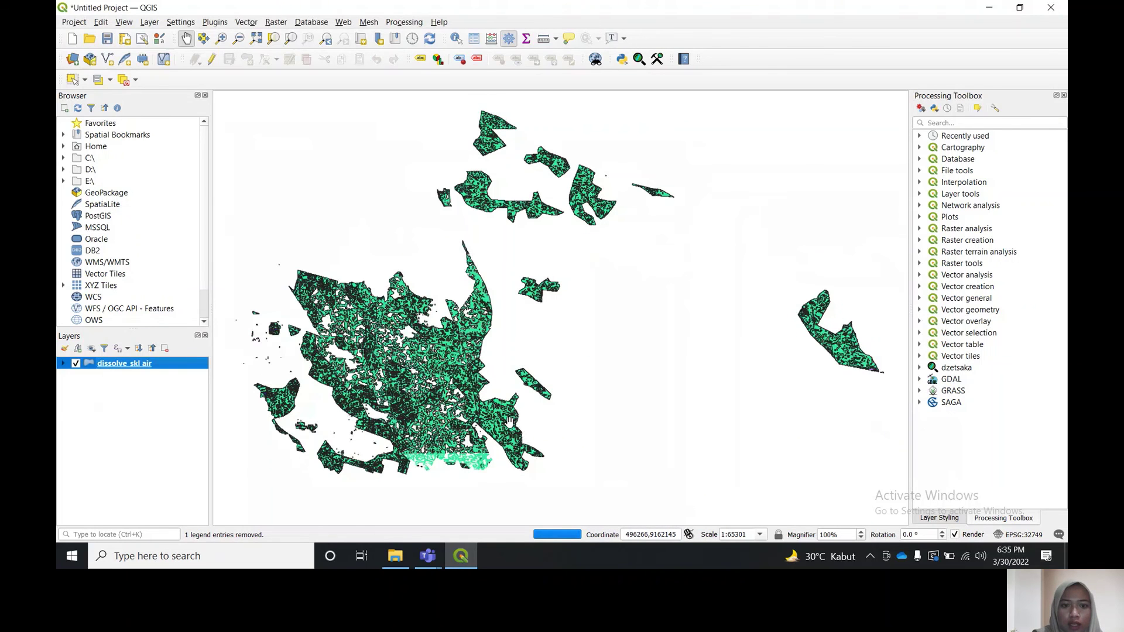